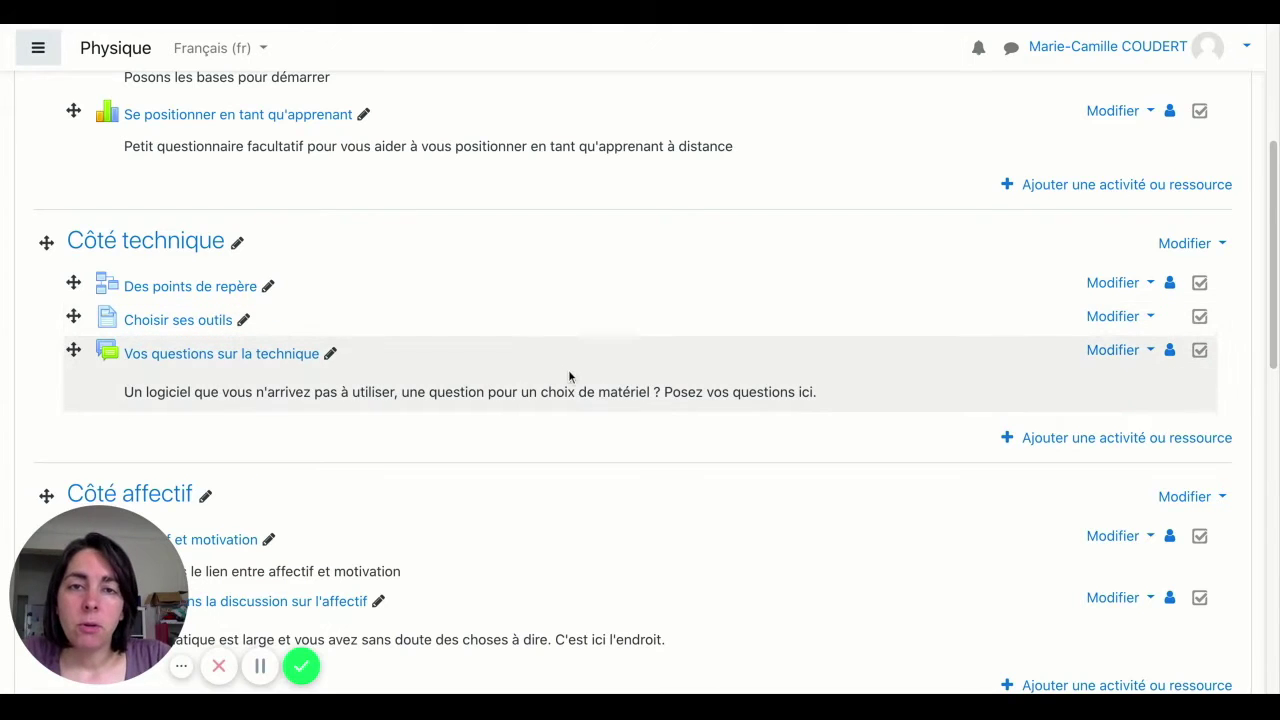
- Start adding an activity or resource to the Côté technique section of the course
scroll(634, 380, "up", 2)
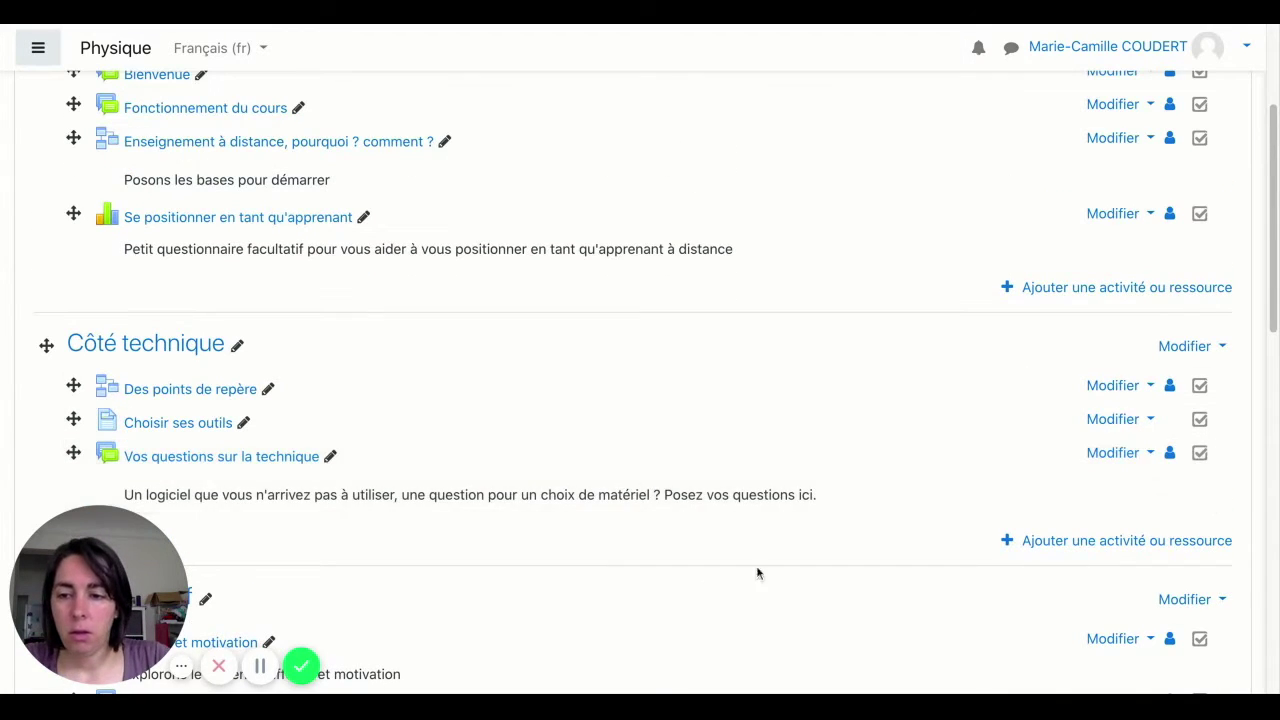
scroll(717, 386, "up", 4)
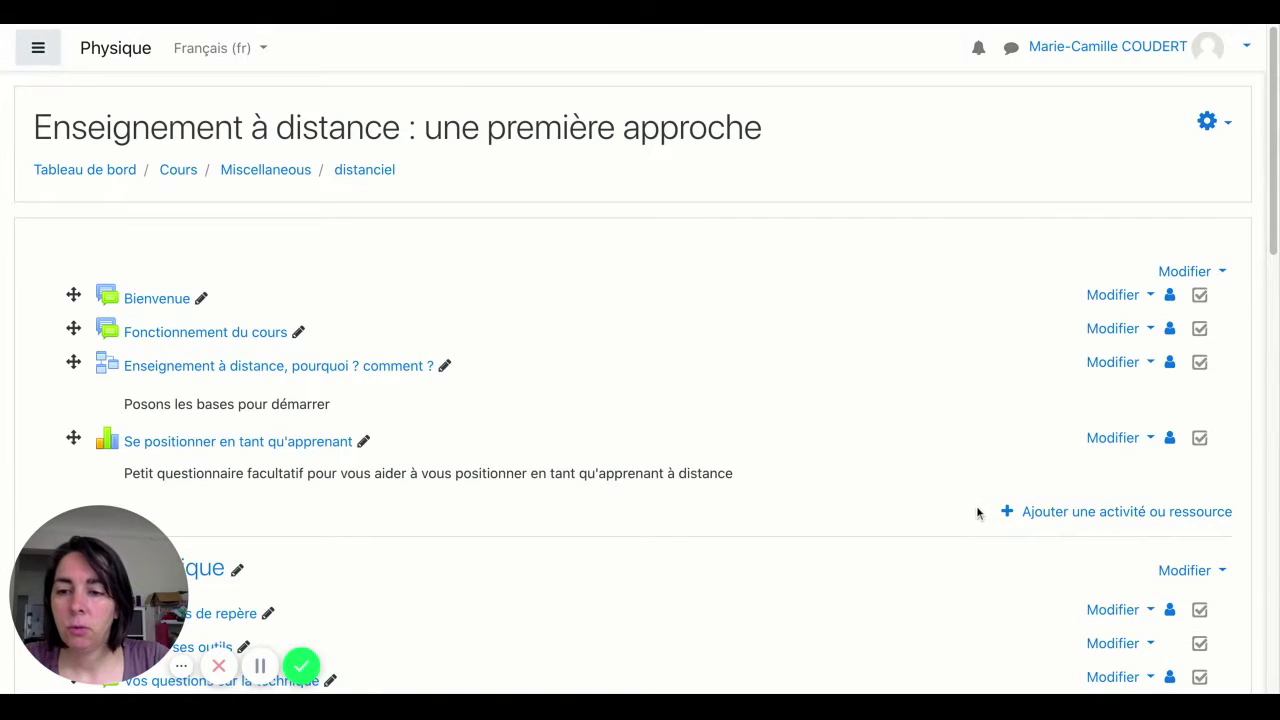
scroll(980, 510, "down", 6)
scroll(980, 495, "down", 4)
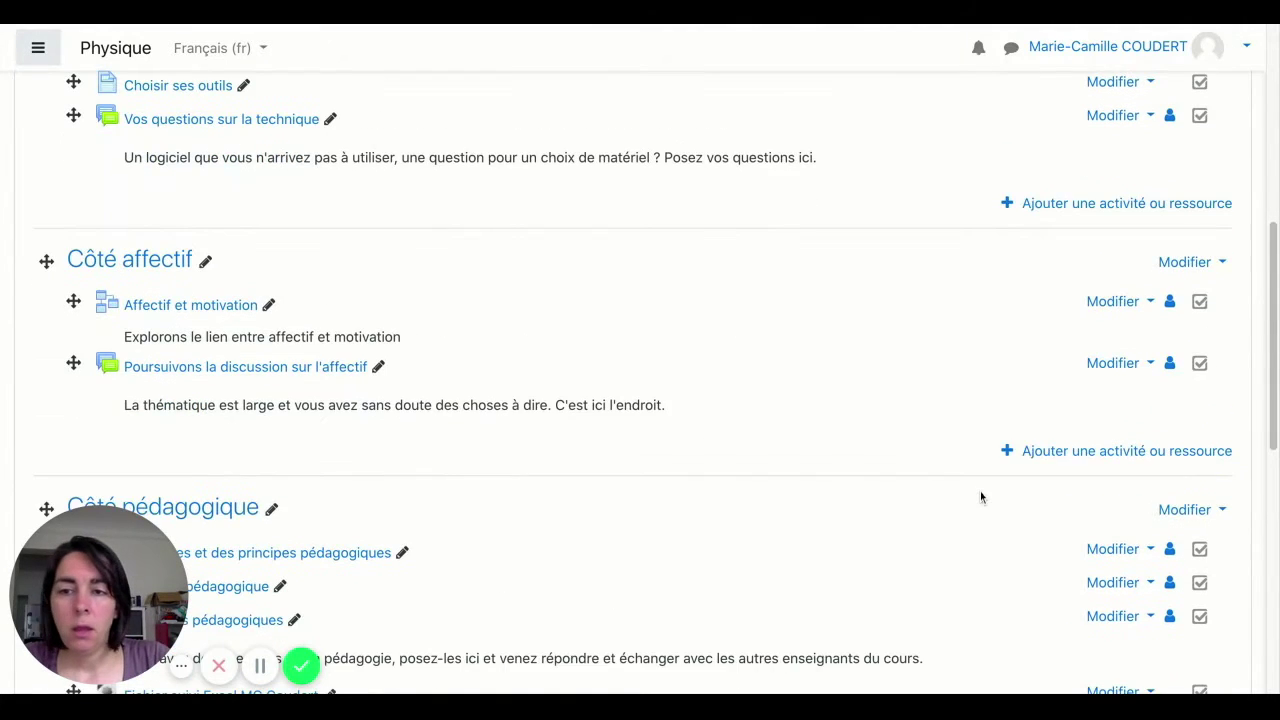
scroll(980, 493, "up", 1)
left_click(1072, 238)
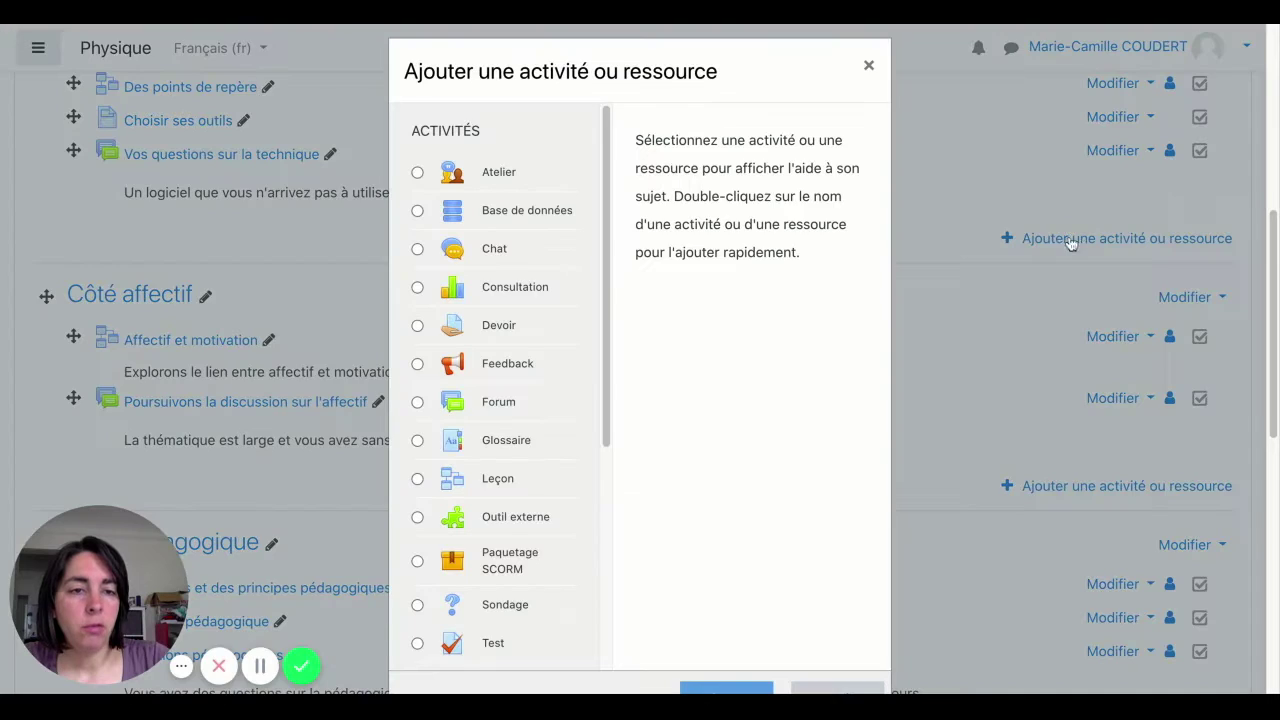
- Choose the Atelier activity type and add it to the section
scroll(478, 543, "down", 1)
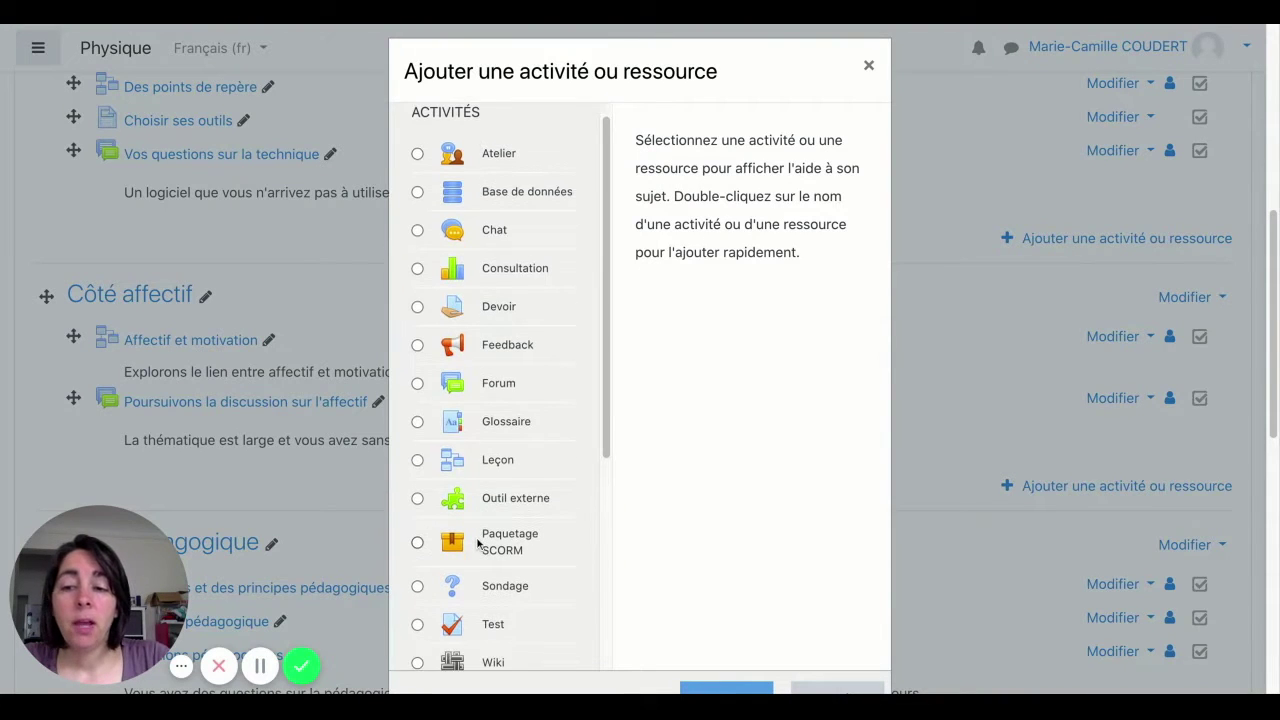
scroll(478, 543, "down", 5)
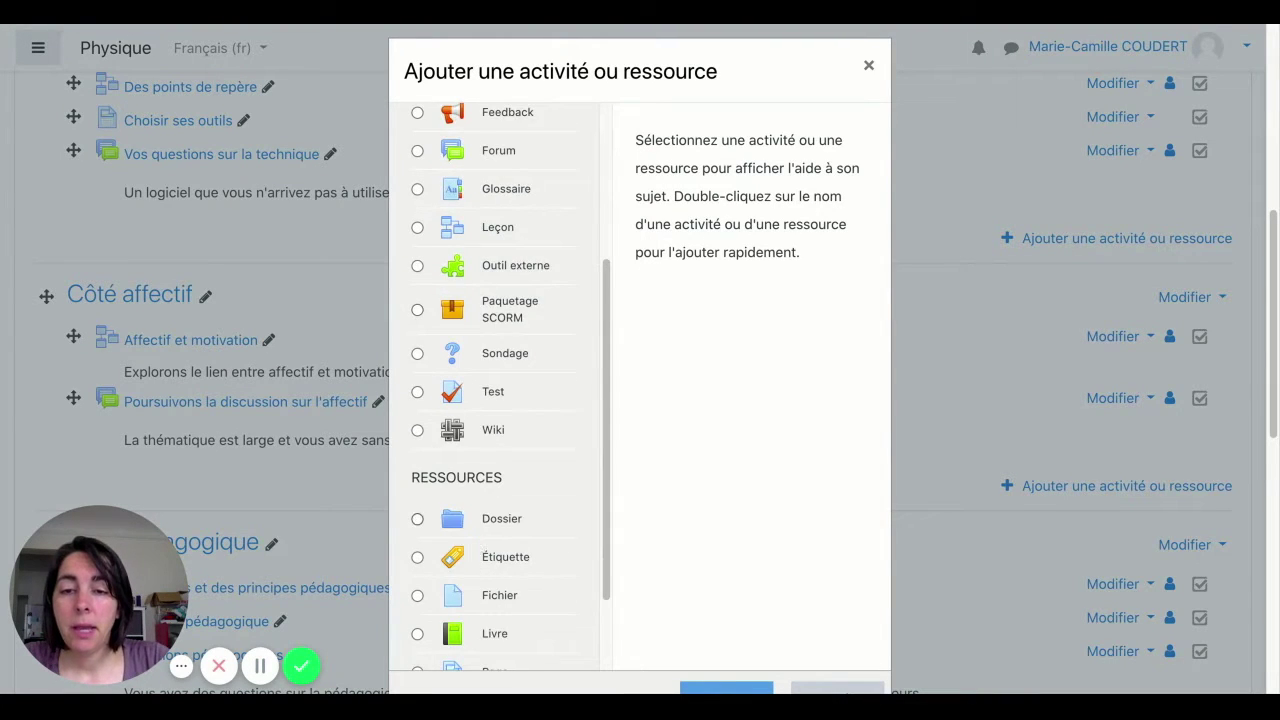
scroll(486, 510, "up", 6)
left_click(417, 172)
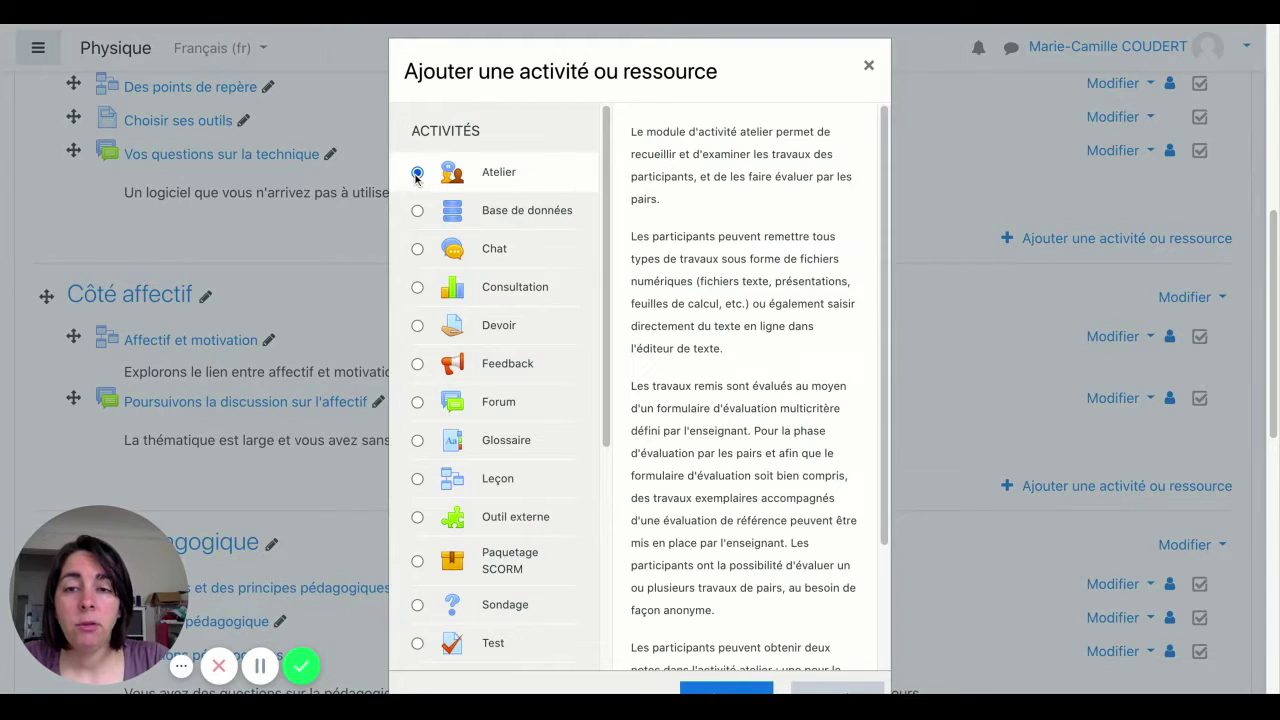
scroll(724, 563, "down", 3)
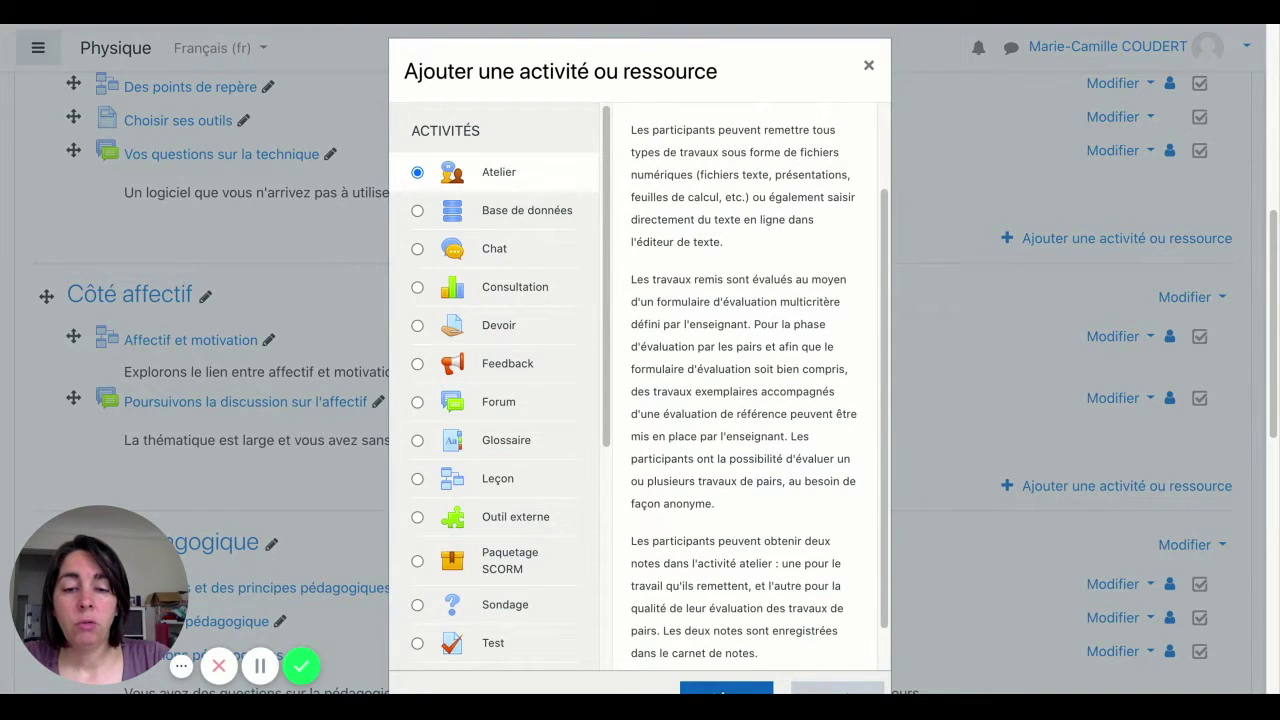
left_click(724, 690)
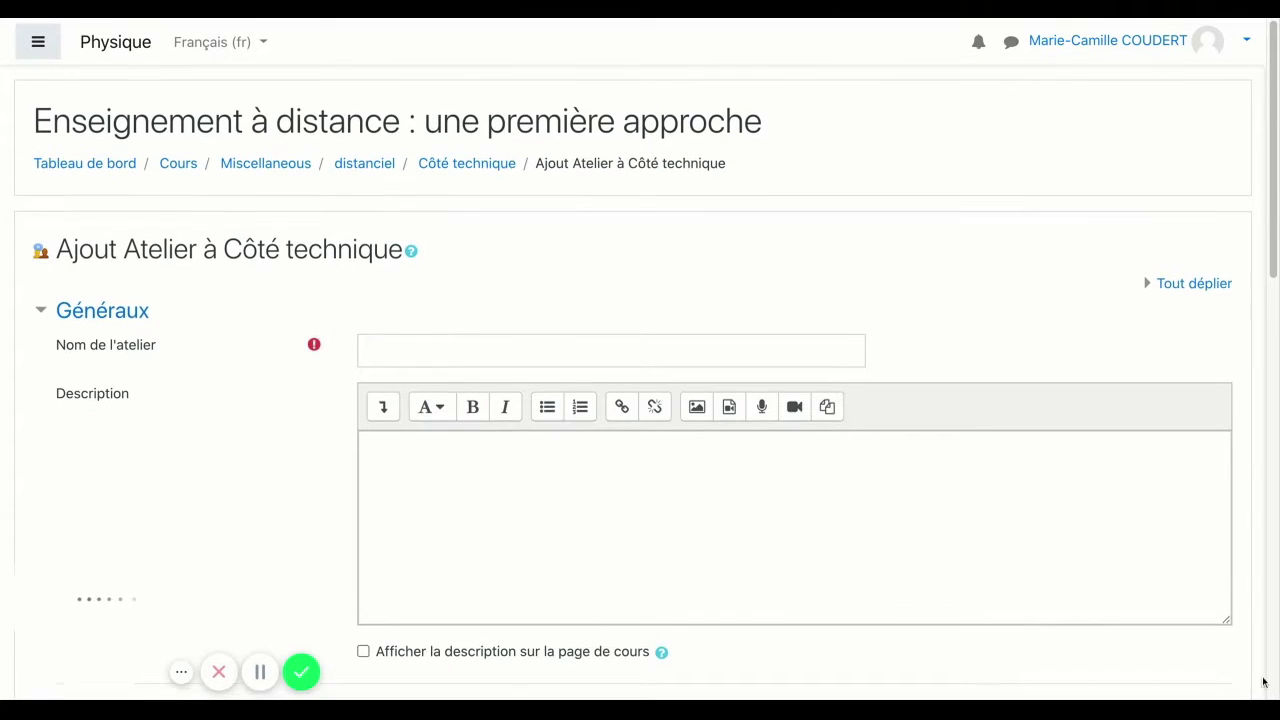
- Name the workshop "Evaluation corrigée par les pairs" and leave its description empty
left_click(372, 324)
type("Evaluation co")
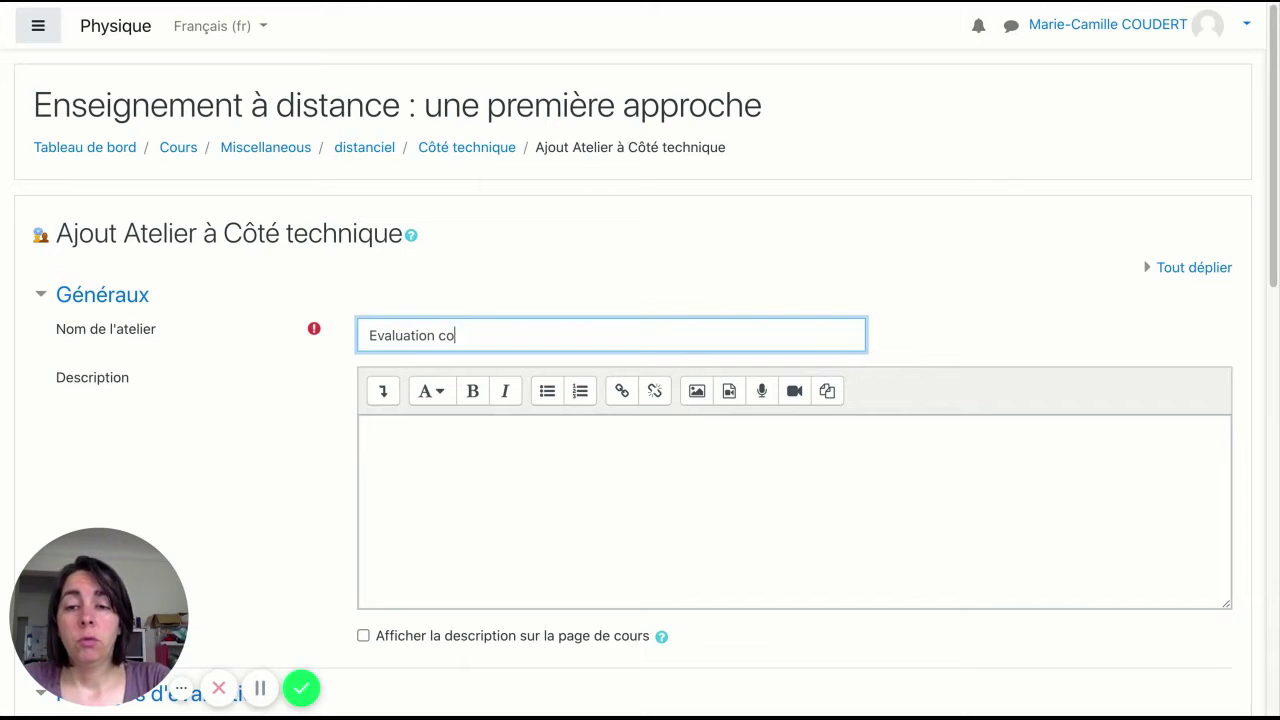
type("rrigée p")
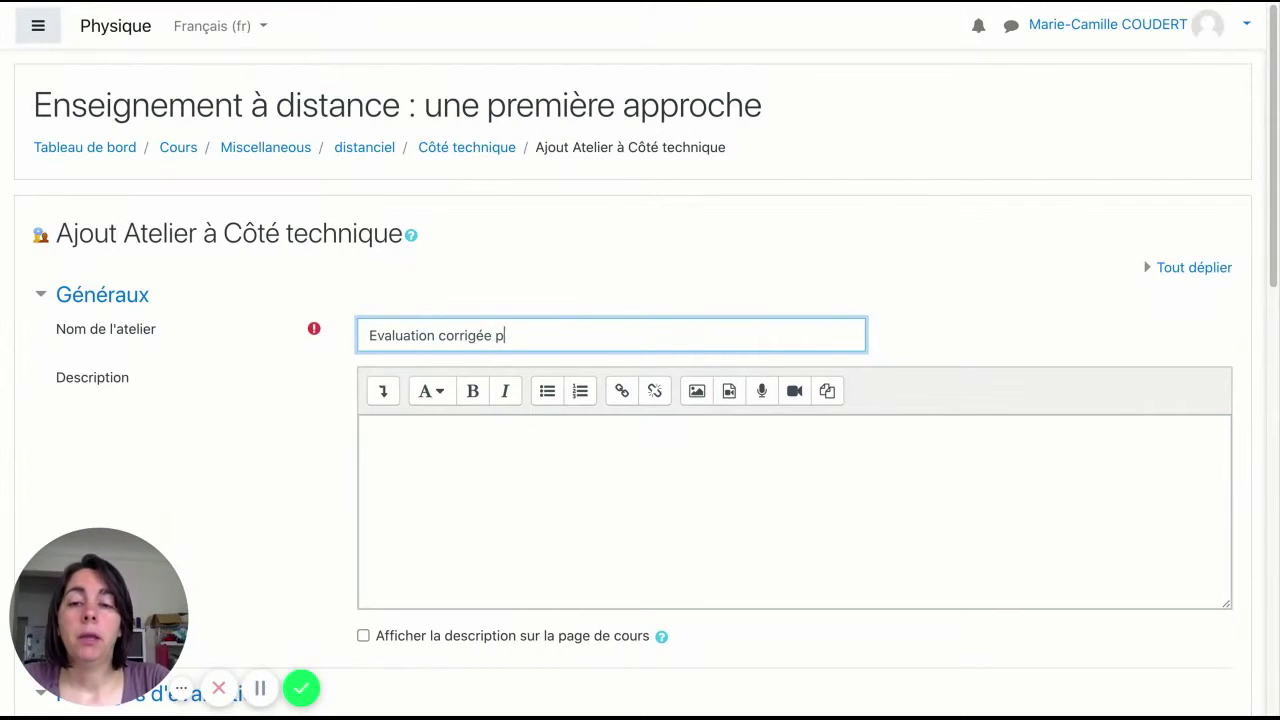
type("ar les pars")
key("BackSpace")
key("BackSpace")
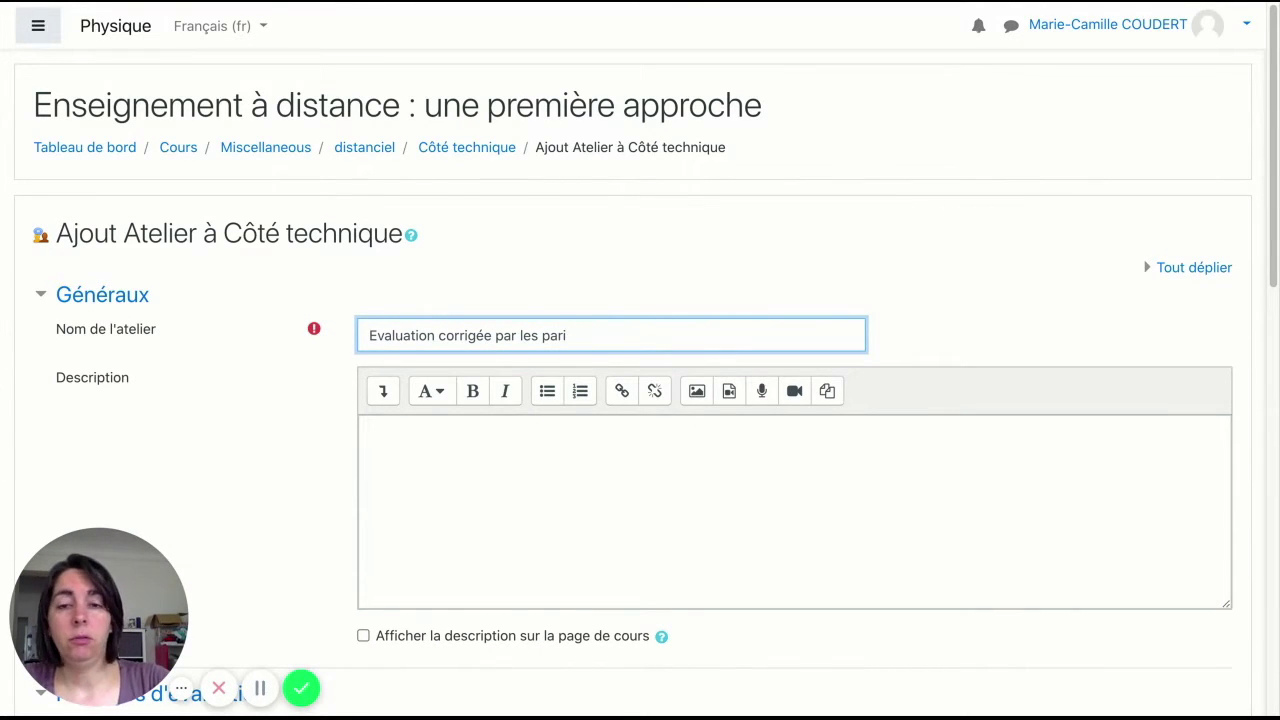
type("irs")
left_click(370, 436)
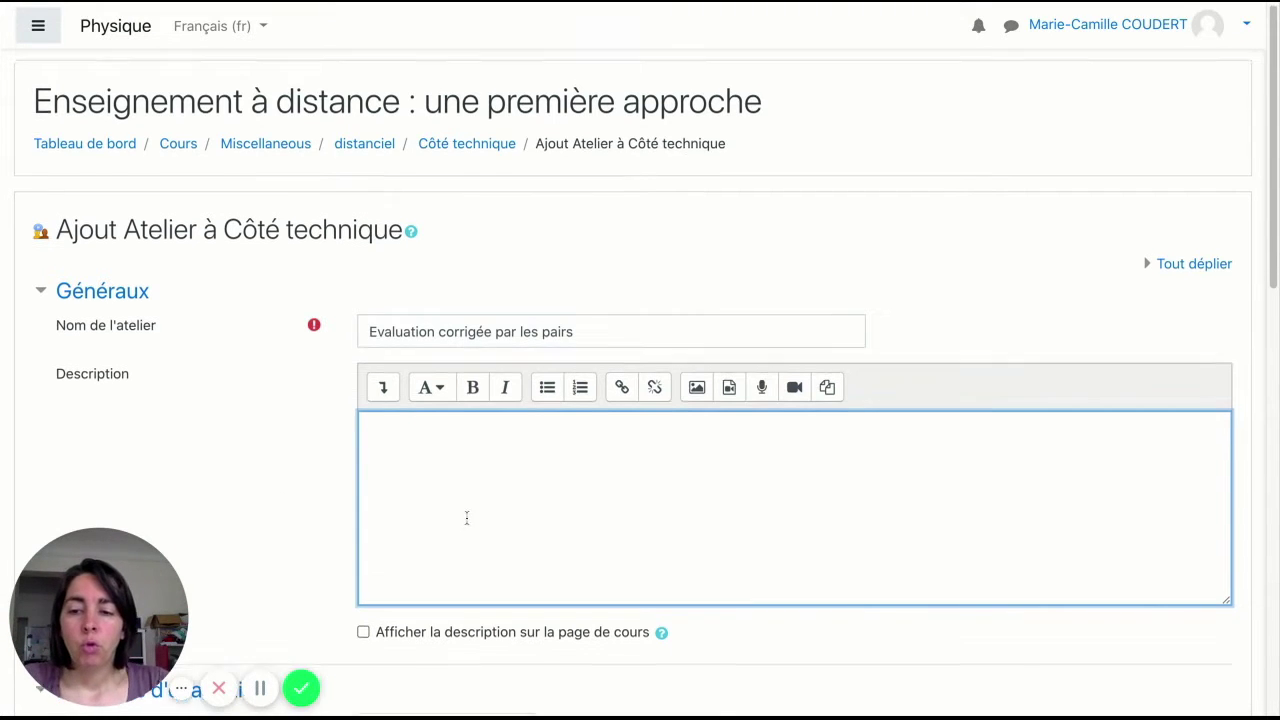
- Examine the workshop's Réglages d'évaluation and read the help on the Stratégie d'évaluation options
scroll(466, 513, "down", 5)
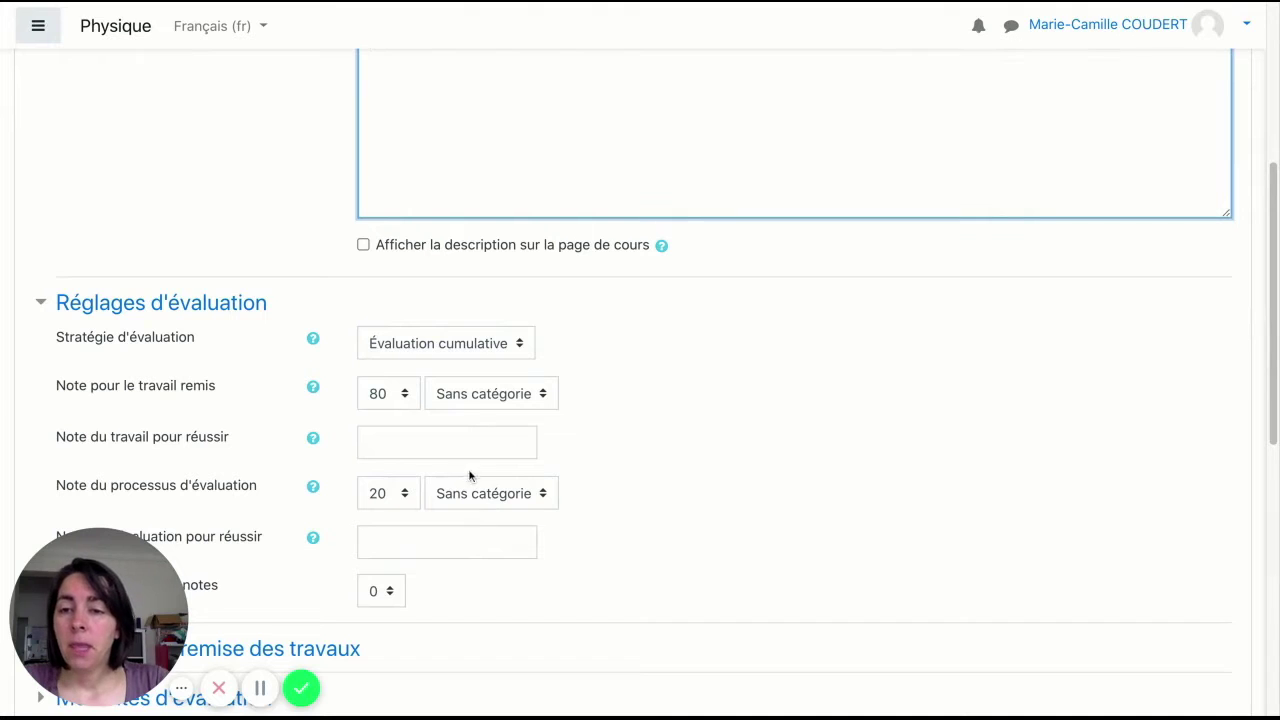
scroll(336, 373, "down", 1)
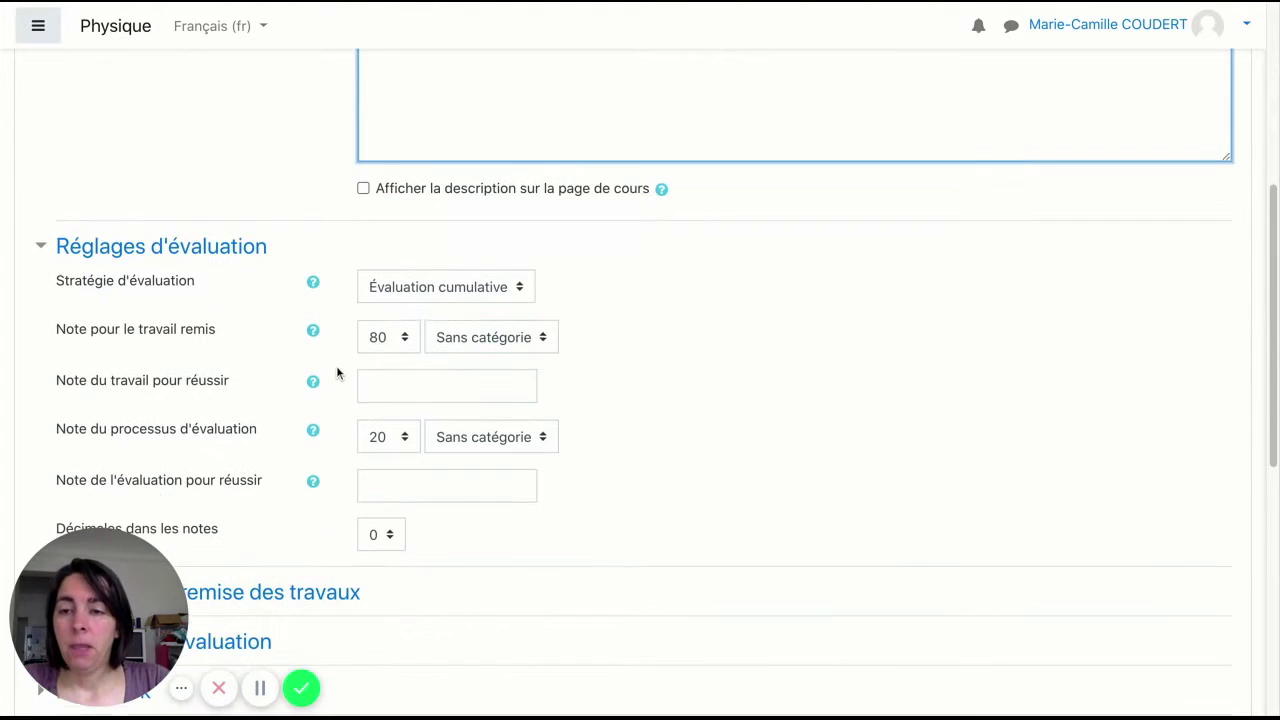
left_click(337, 370)
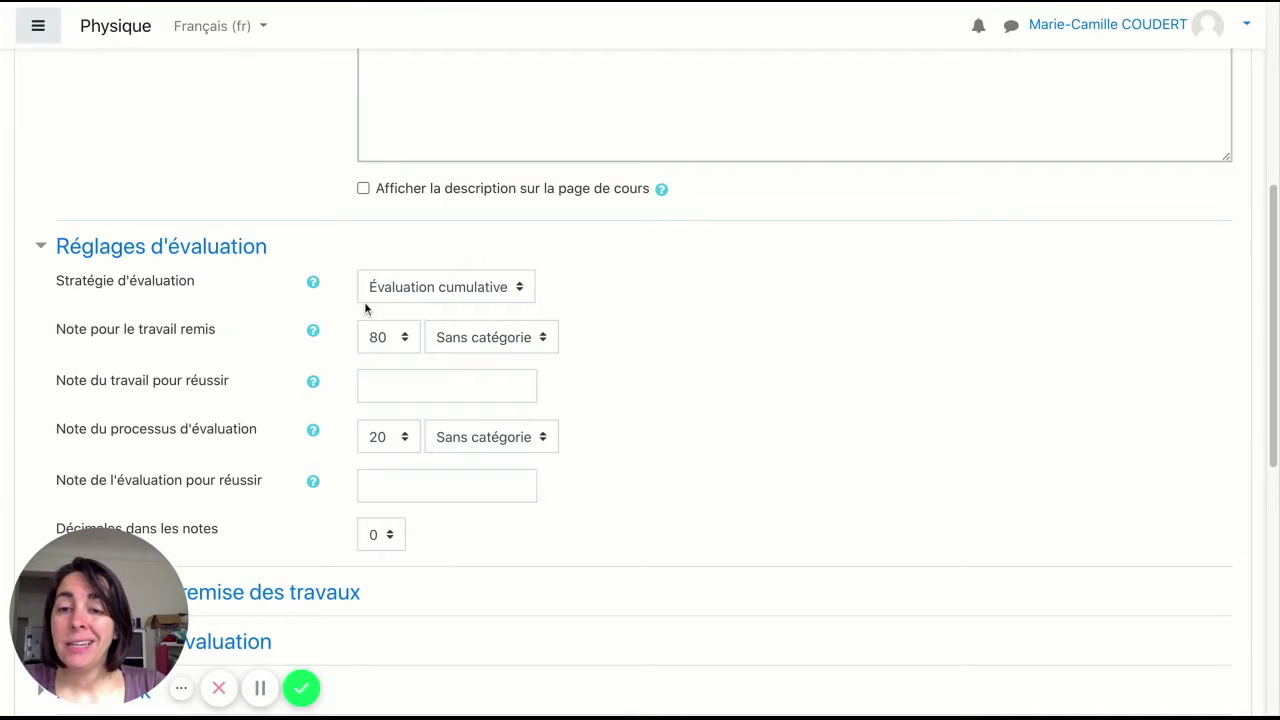
left_click(312, 282)
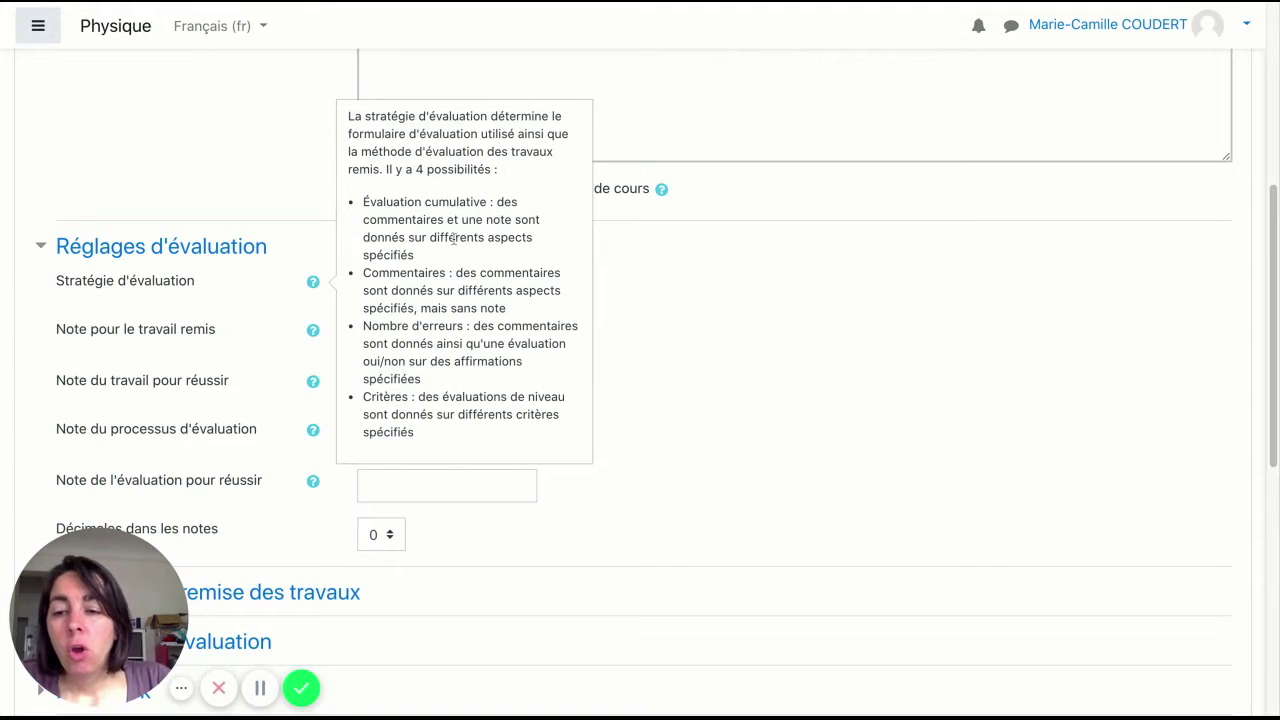
left_click(676, 304)
scroll(586, 463, "down", 1)
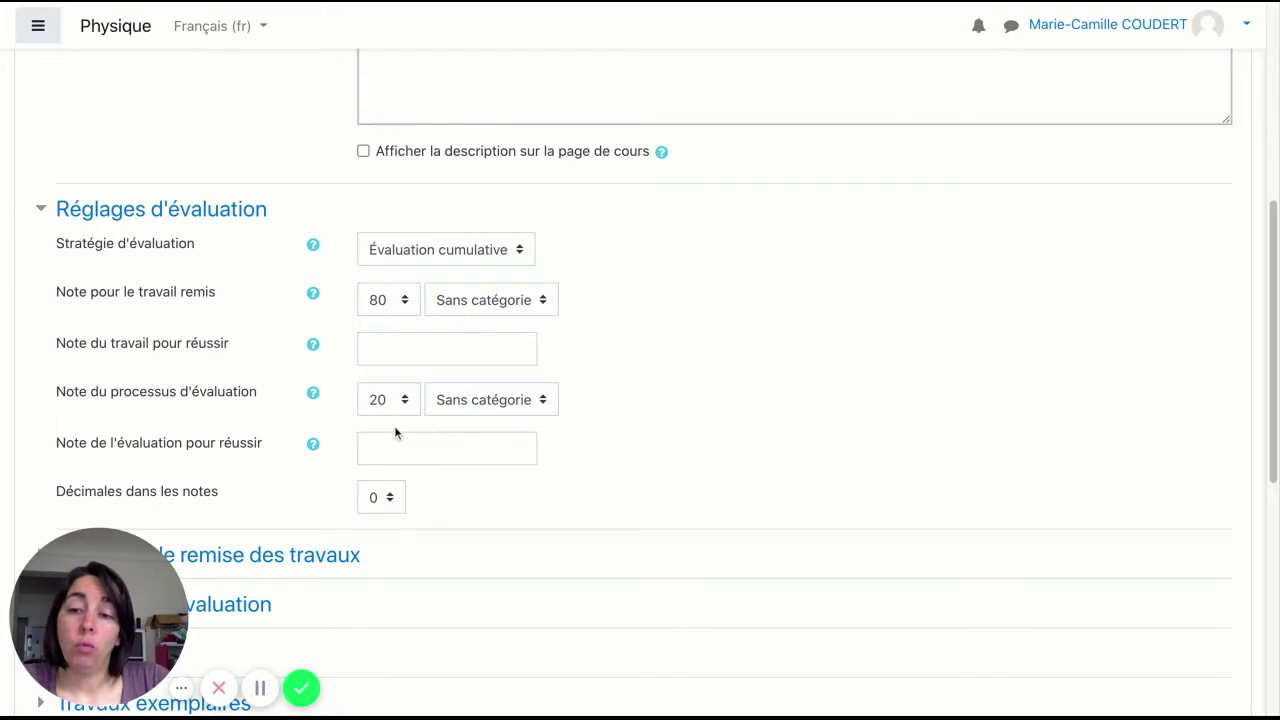
- Expand Réglages de remise des travaux and enter "Description de la tâche à faire." as the submission instructions
scroll(563, 488, "down", 3)
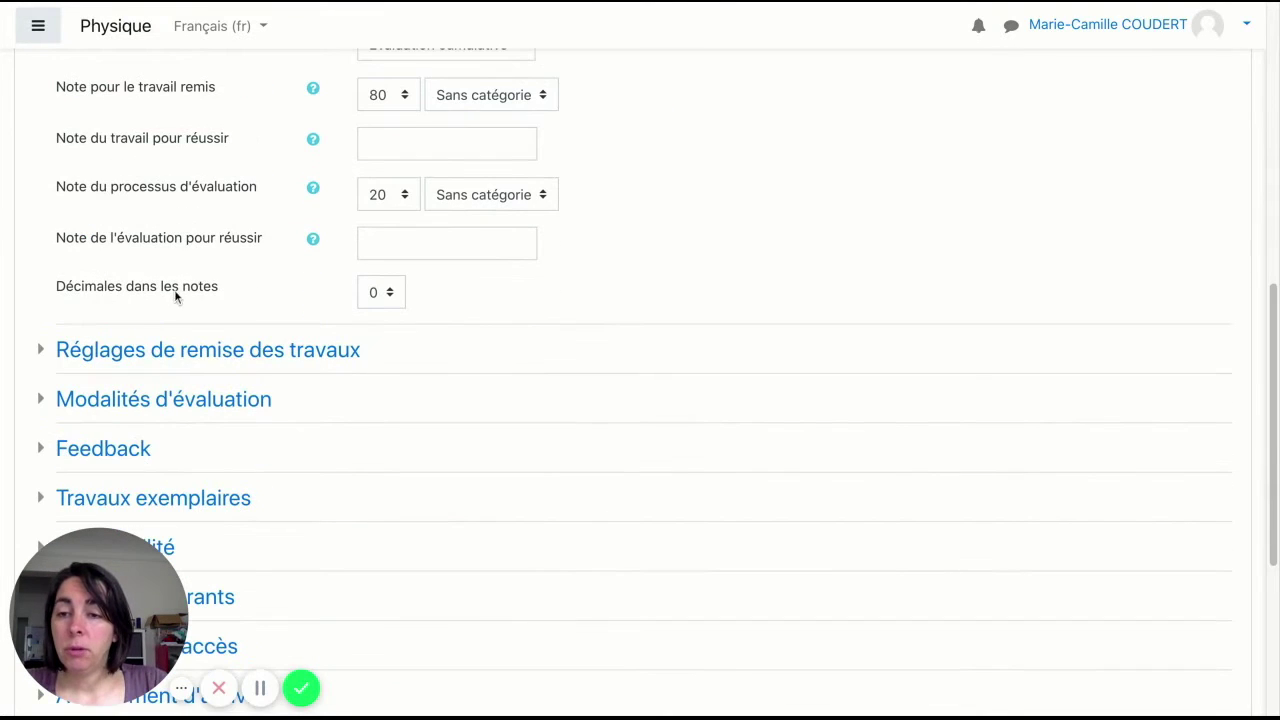
left_click(250, 350)
scroll(280, 375, "down", 2)
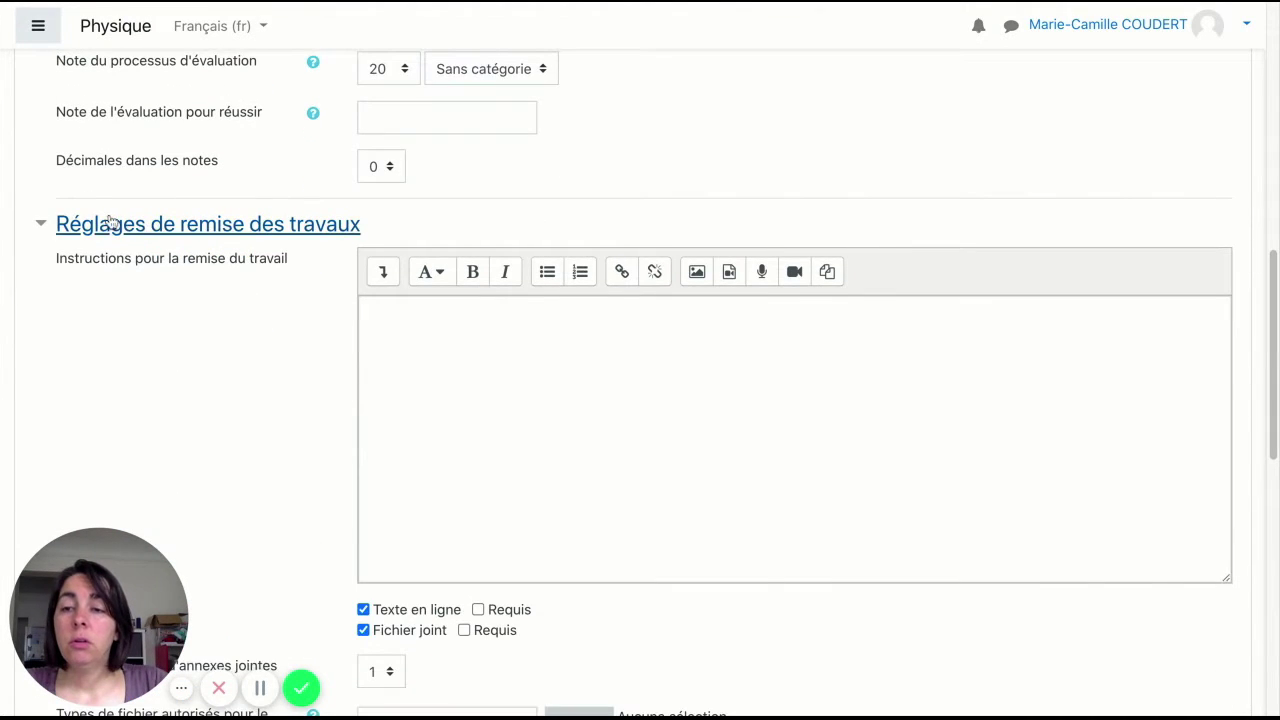
scroll(334, 405, "down", 2)
left_click(433, 272)
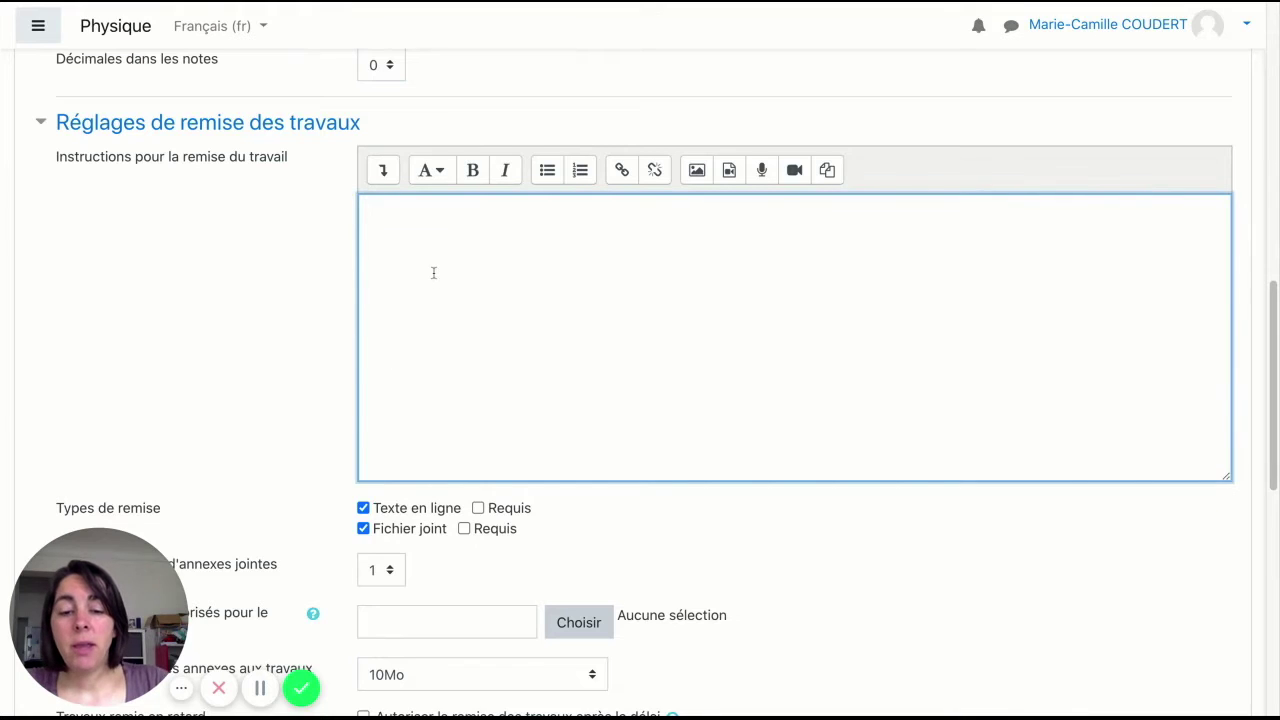
type("D")
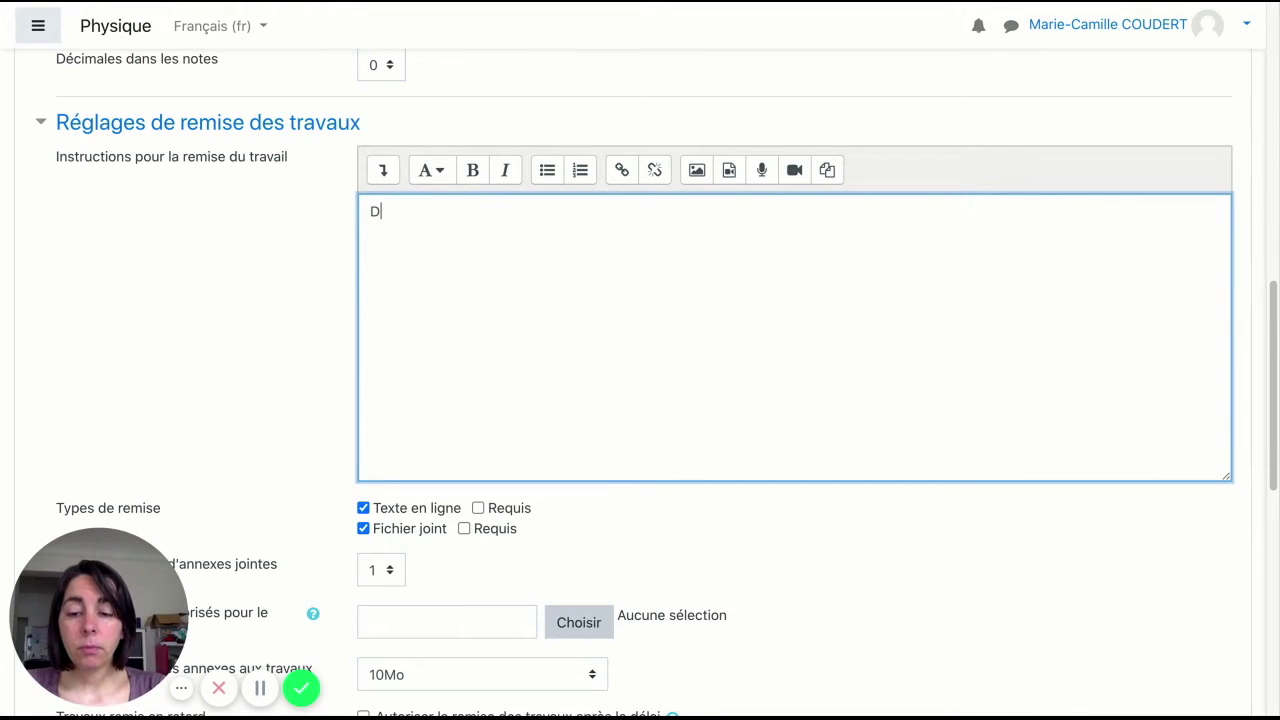
type("escription de ")
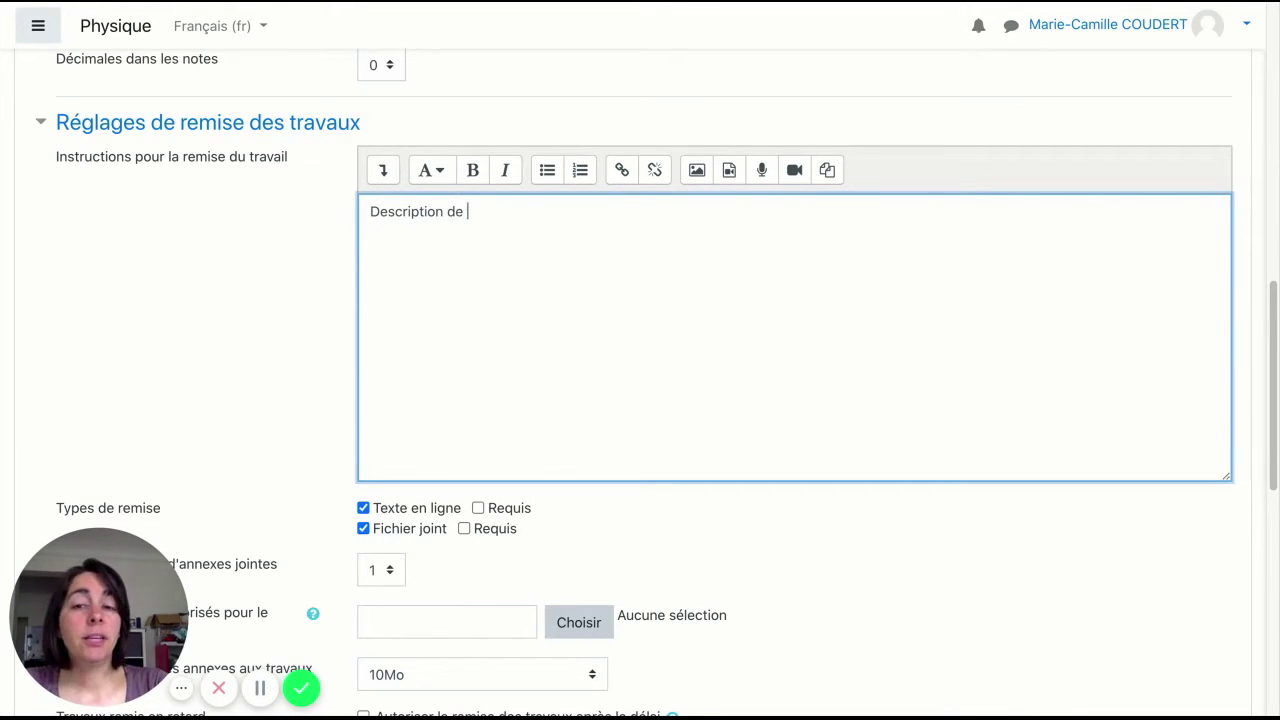
type("la tâche à faire.")
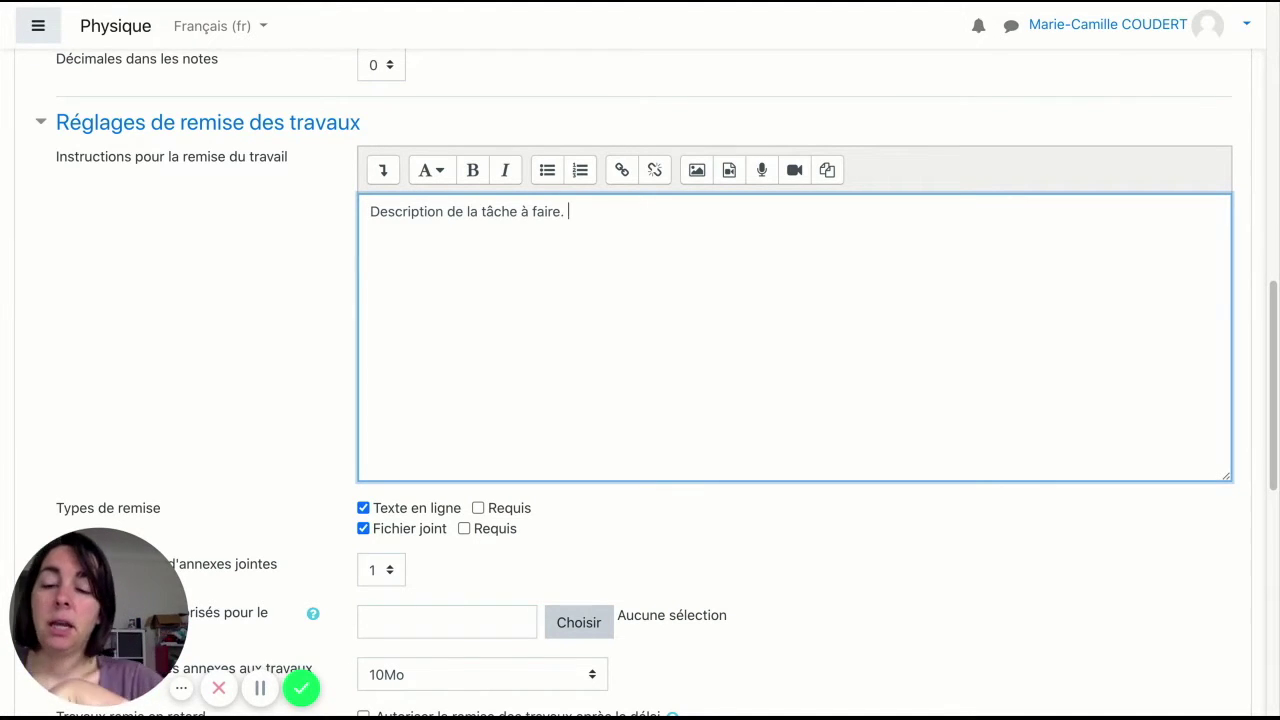
- Add a second paragraph to the submission instructions: "Lien vers un fichier où tout est détaillé."
key("Return")
type("L")
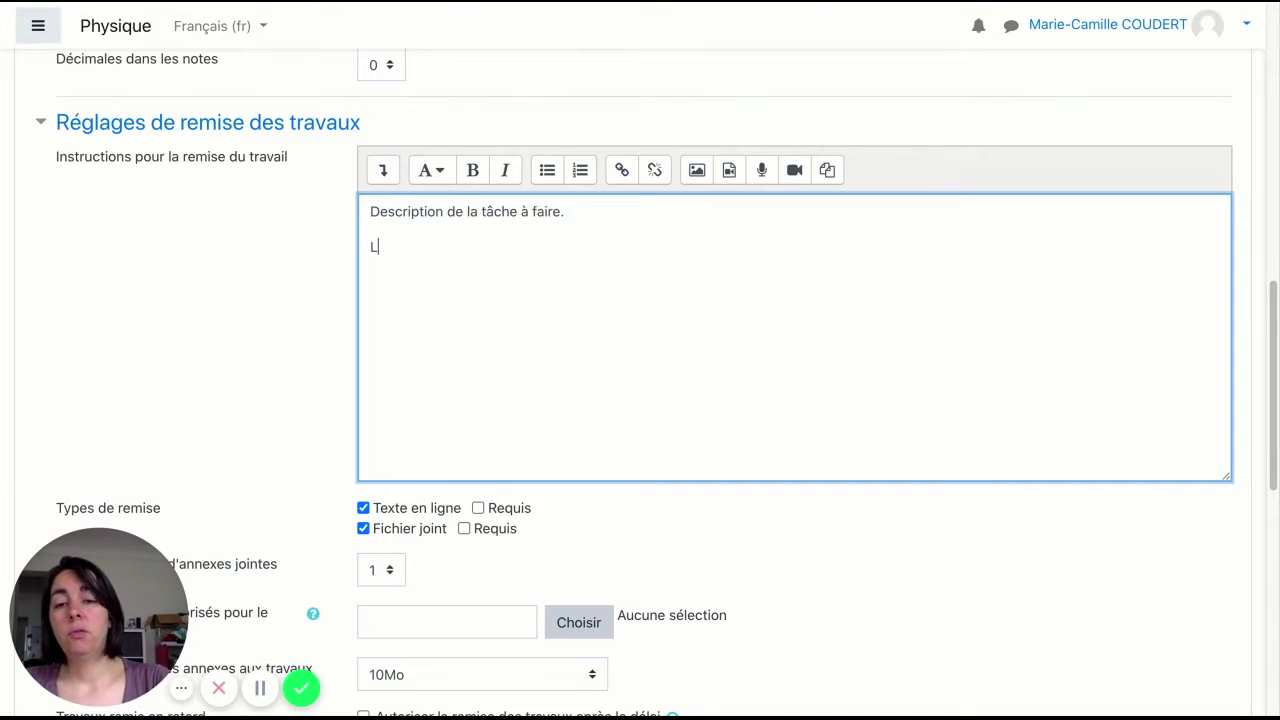
type("ien vers un fich")
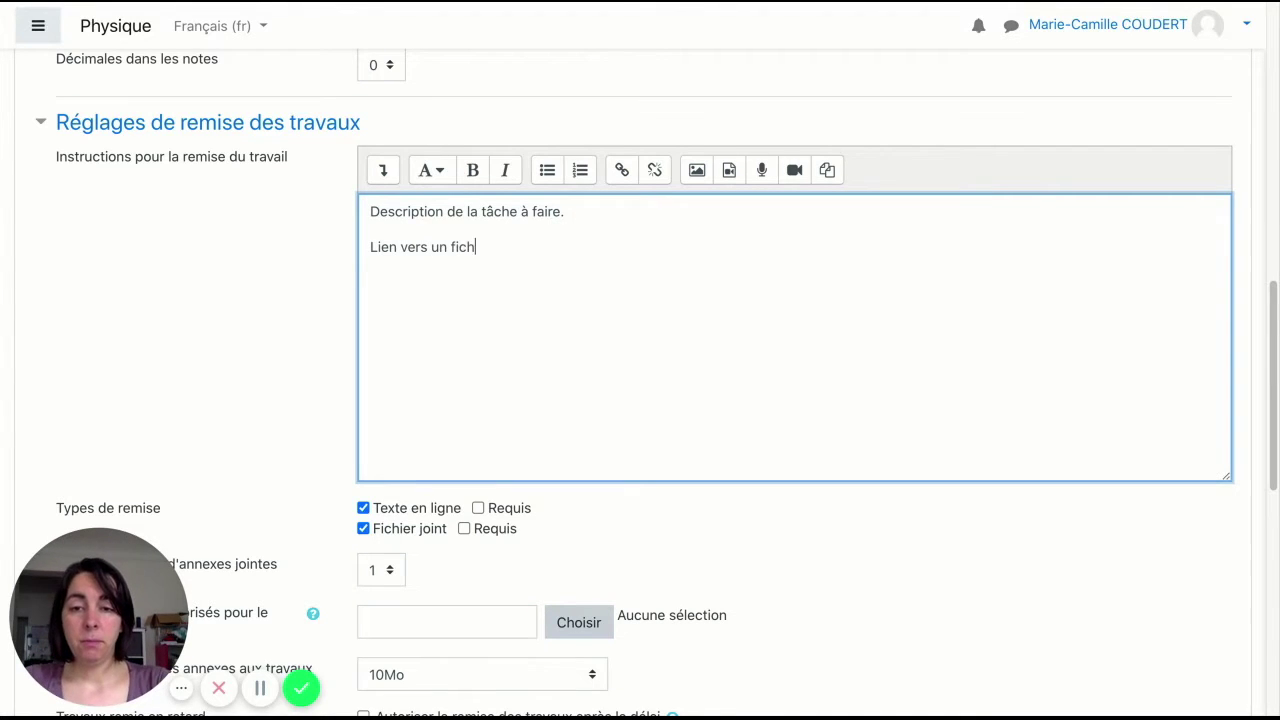
type("ier où tout es déta")
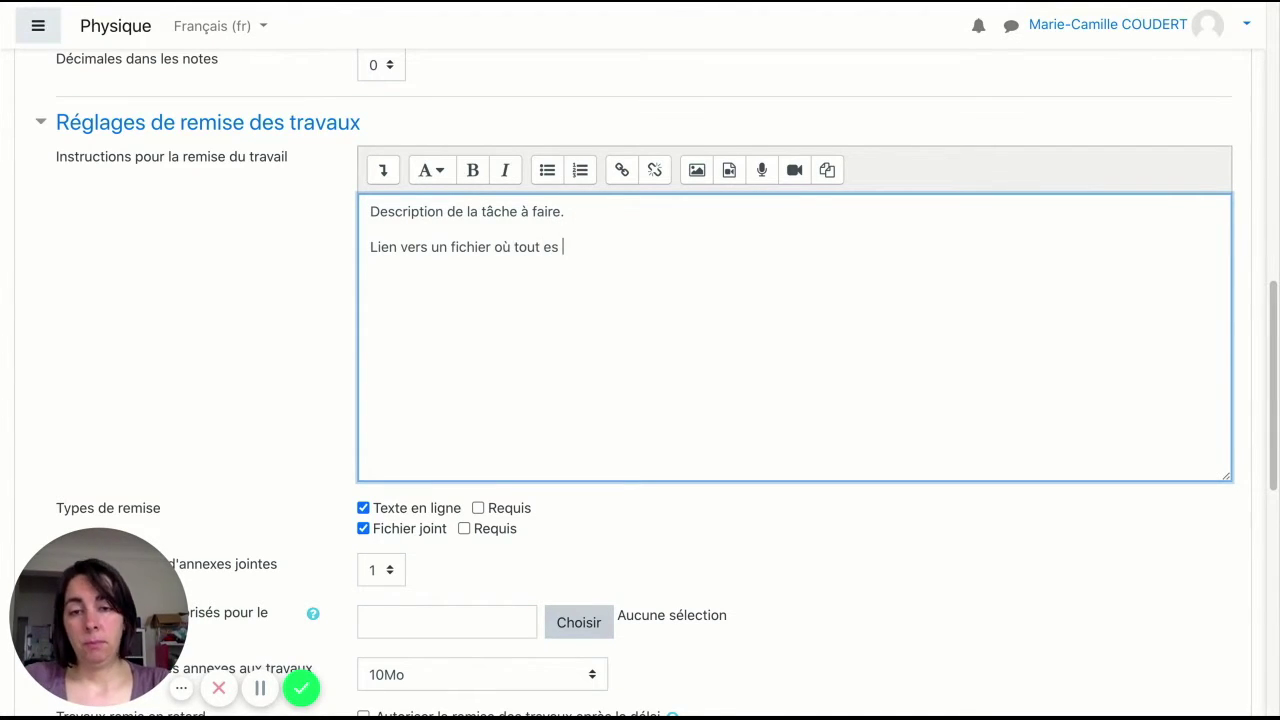
key("BackSpace")
key("BackSpace")
key("BackSpace")
key("BackSpace")
key("BackSpace")
type("t détaillé")
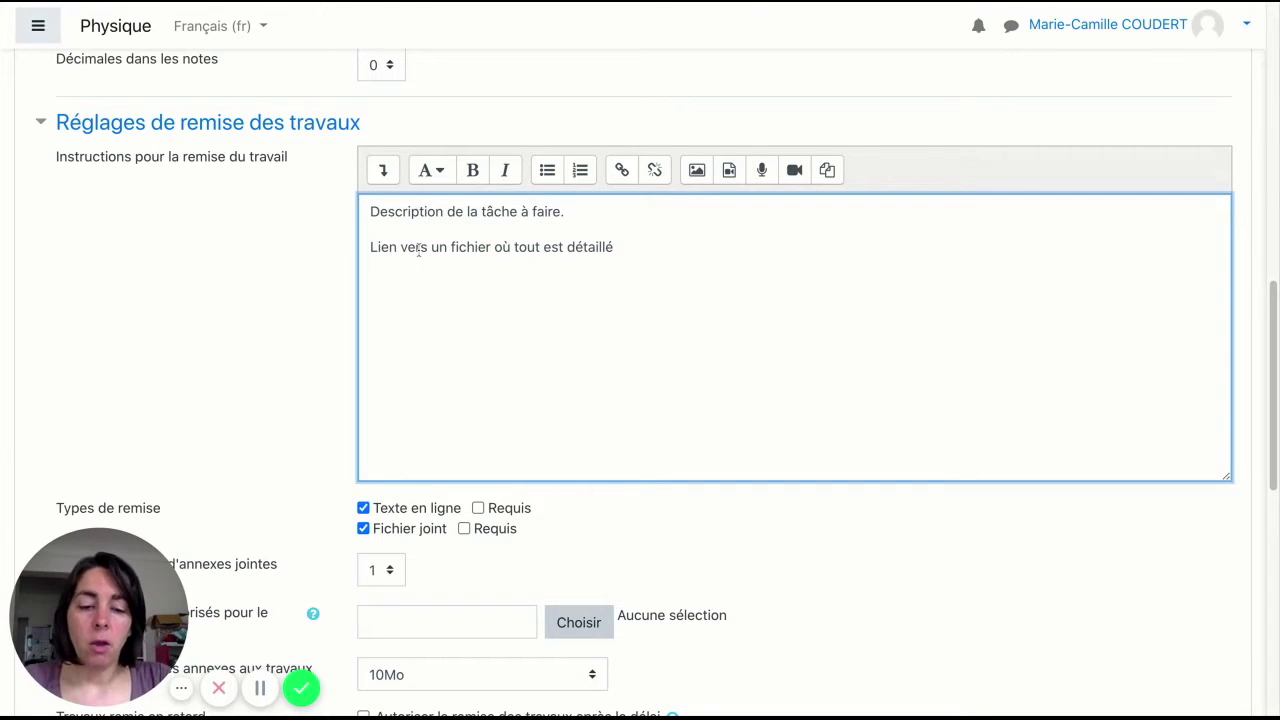
type(".")
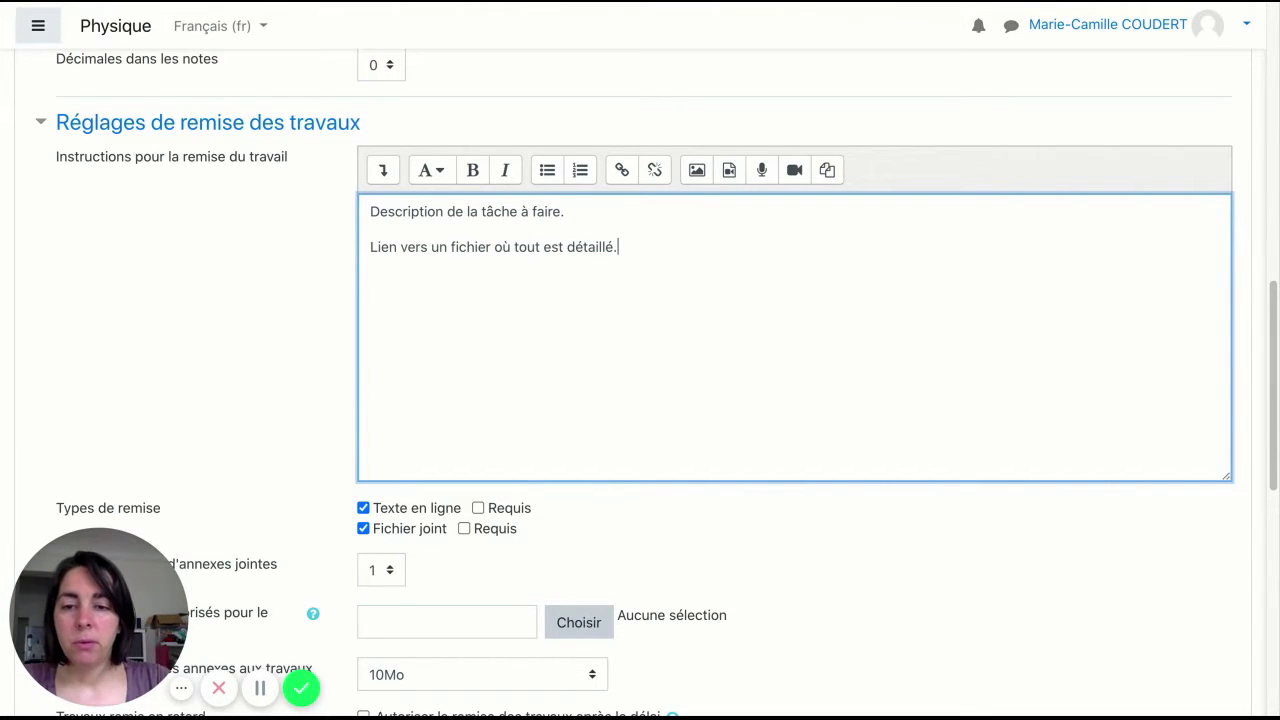
- Set the maximum number of submission attachments (Nombre maximal d'annexes jointes) to 3
scroll(537, 330, "down", 1)
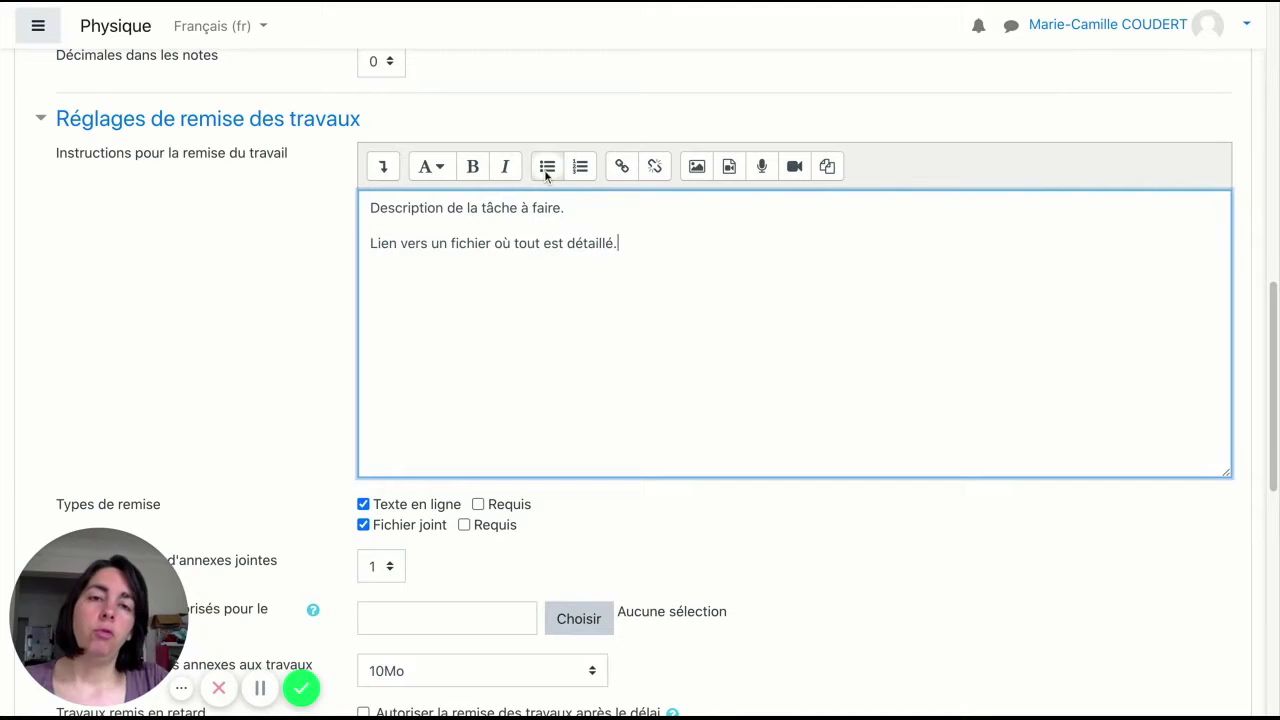
scroll(563, 334, "down", 2)
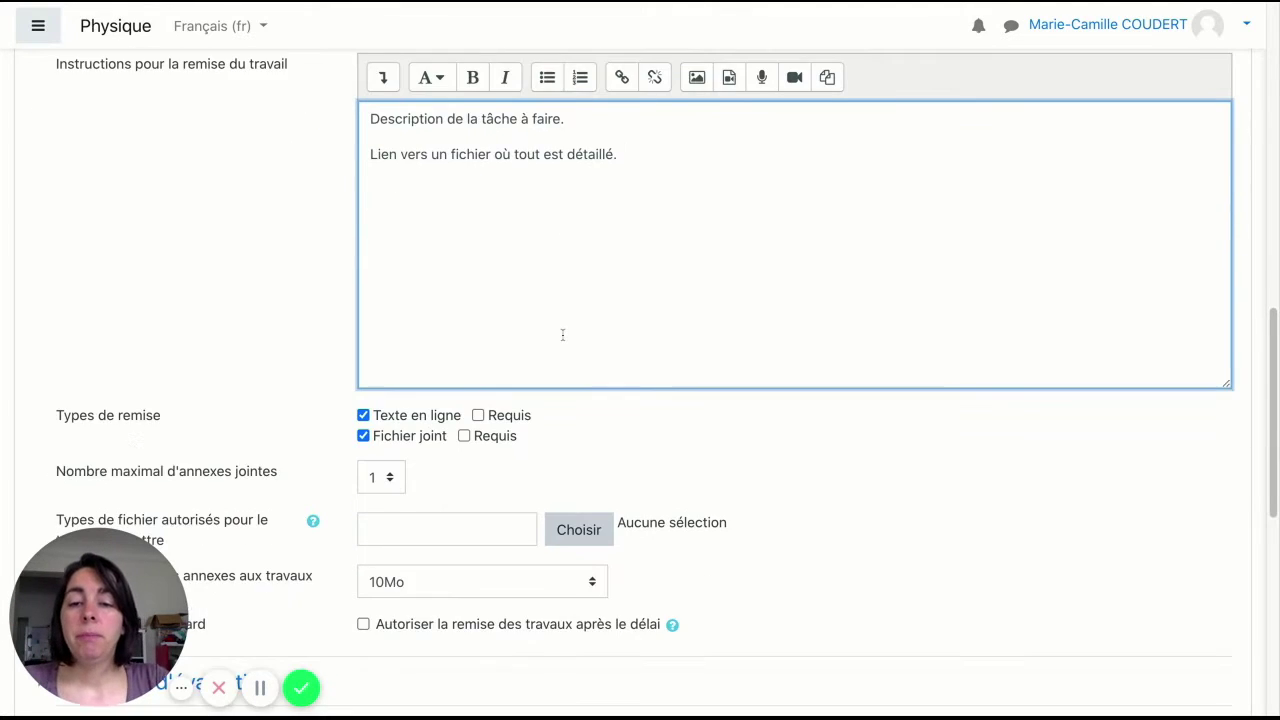
scroll(563, 334, "down", 2)
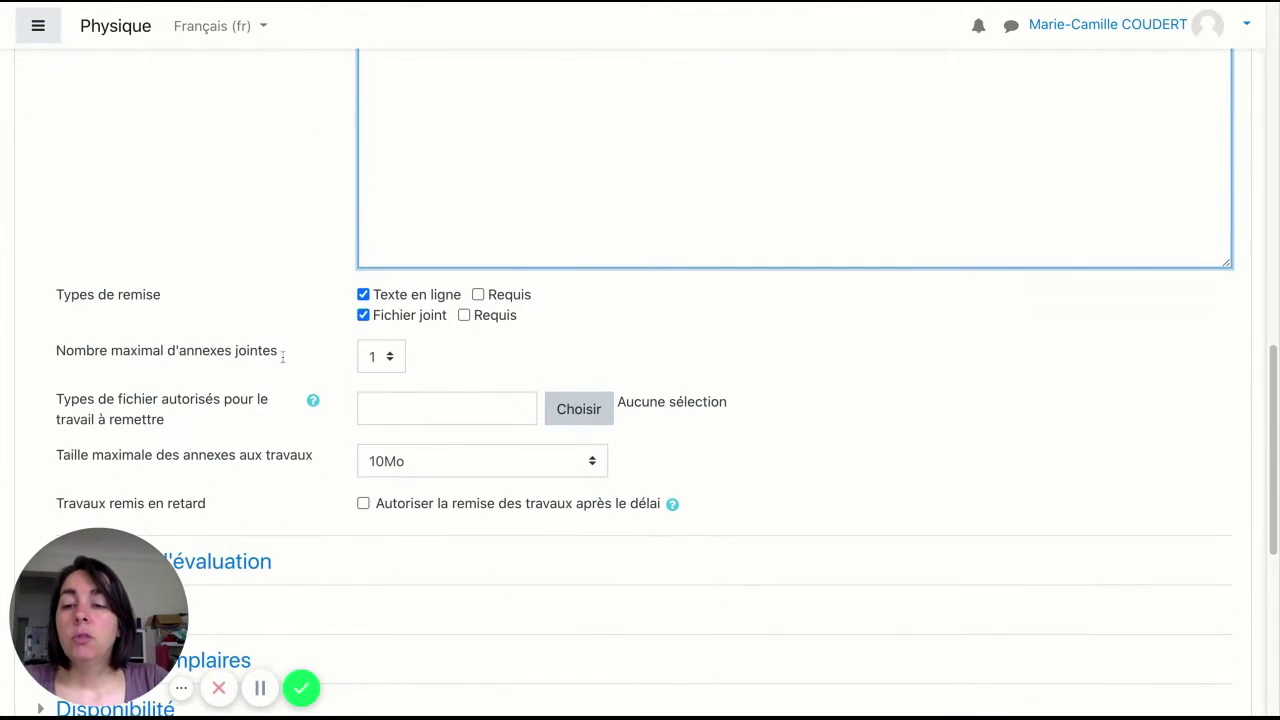
left_click(387, 356)
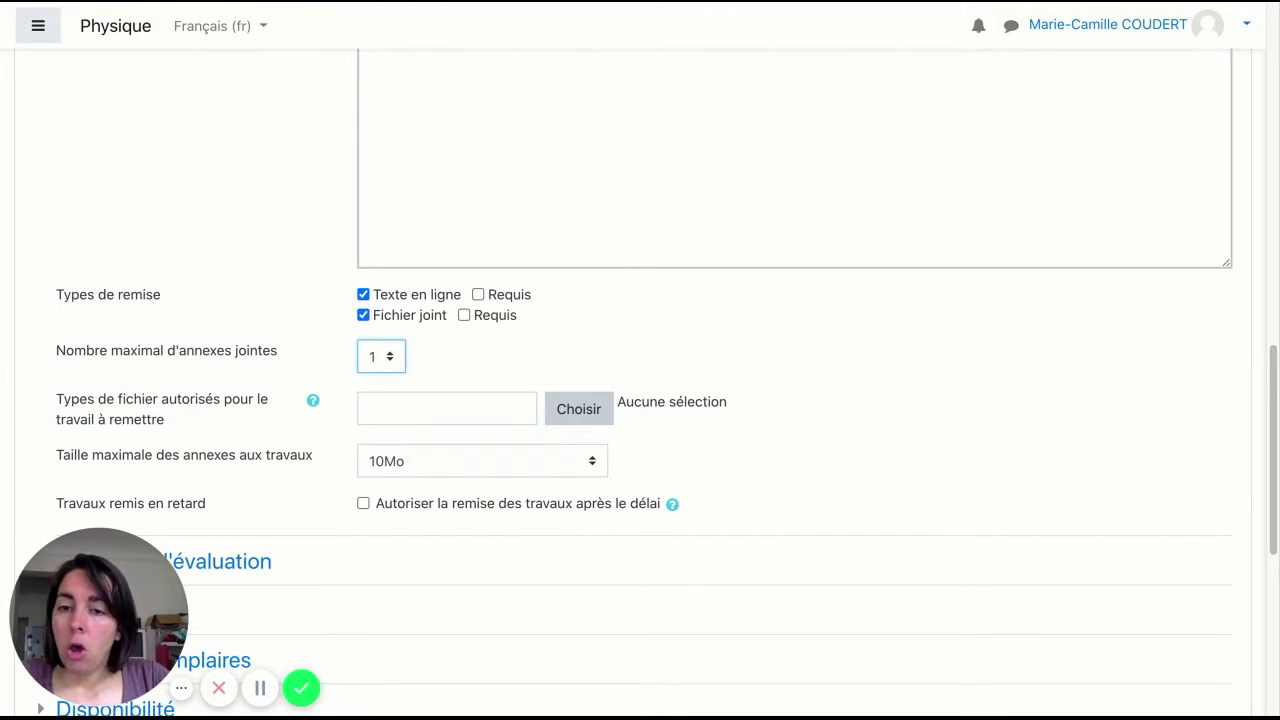
key("3")
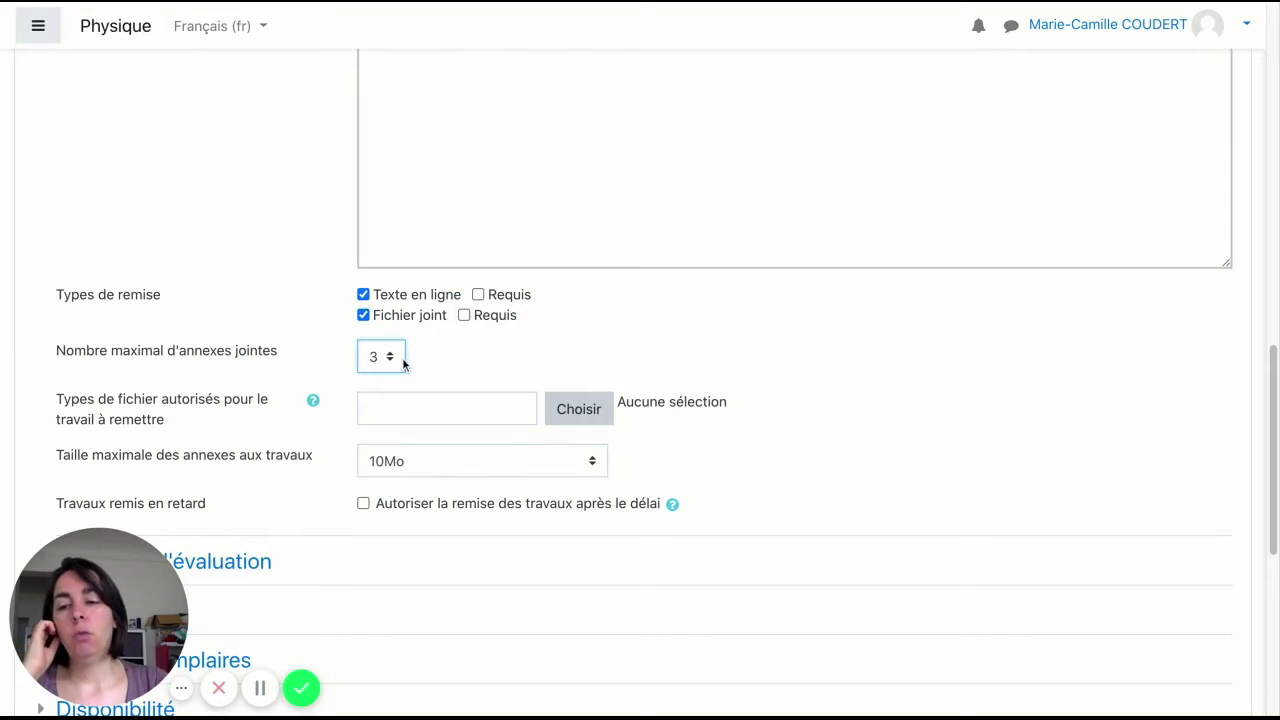
scroll(466, 371, "down", 3)
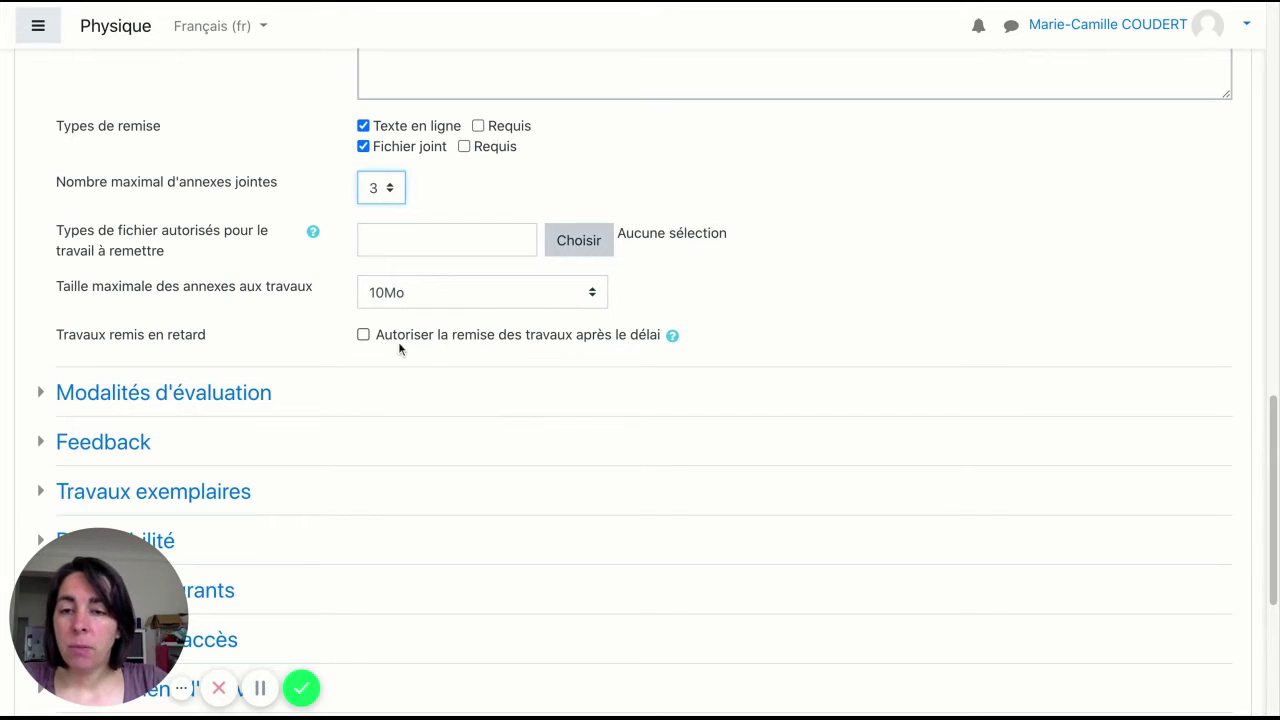
- Allow students to submit their work after the deadline (Travaux remis en retard)
left_click(364, 335)
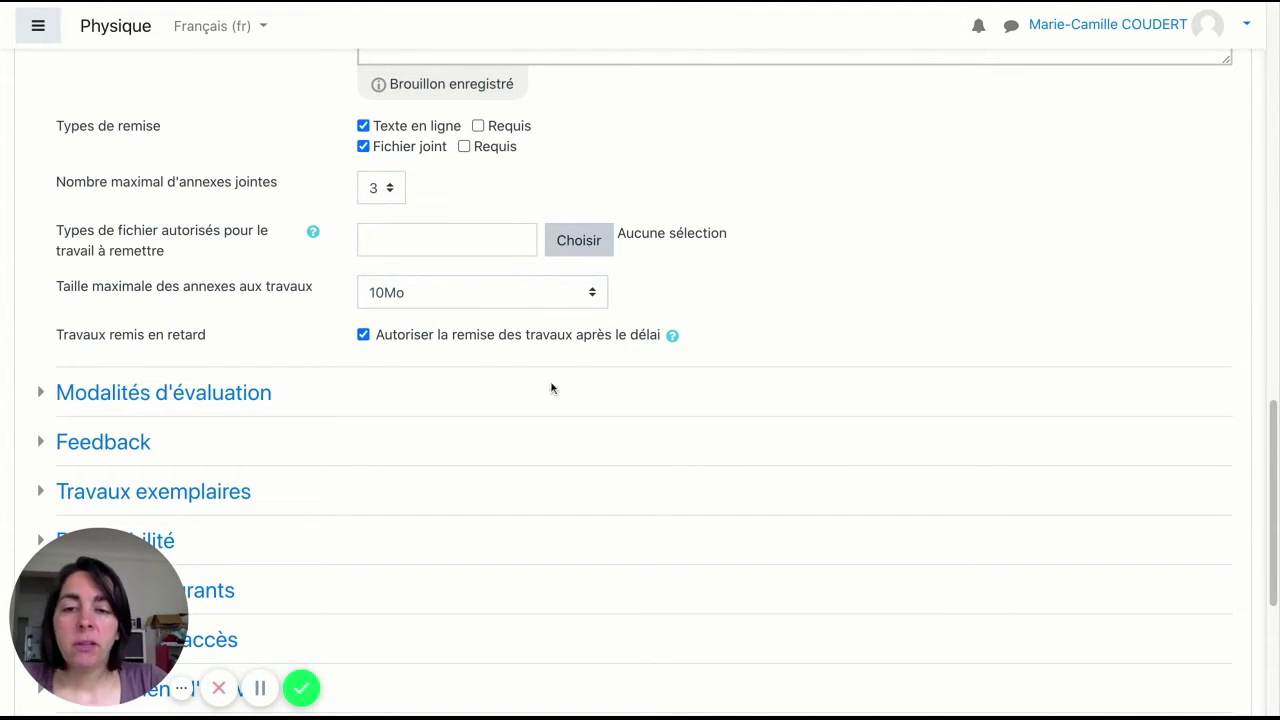
scroll(510, 430, "down", 1)
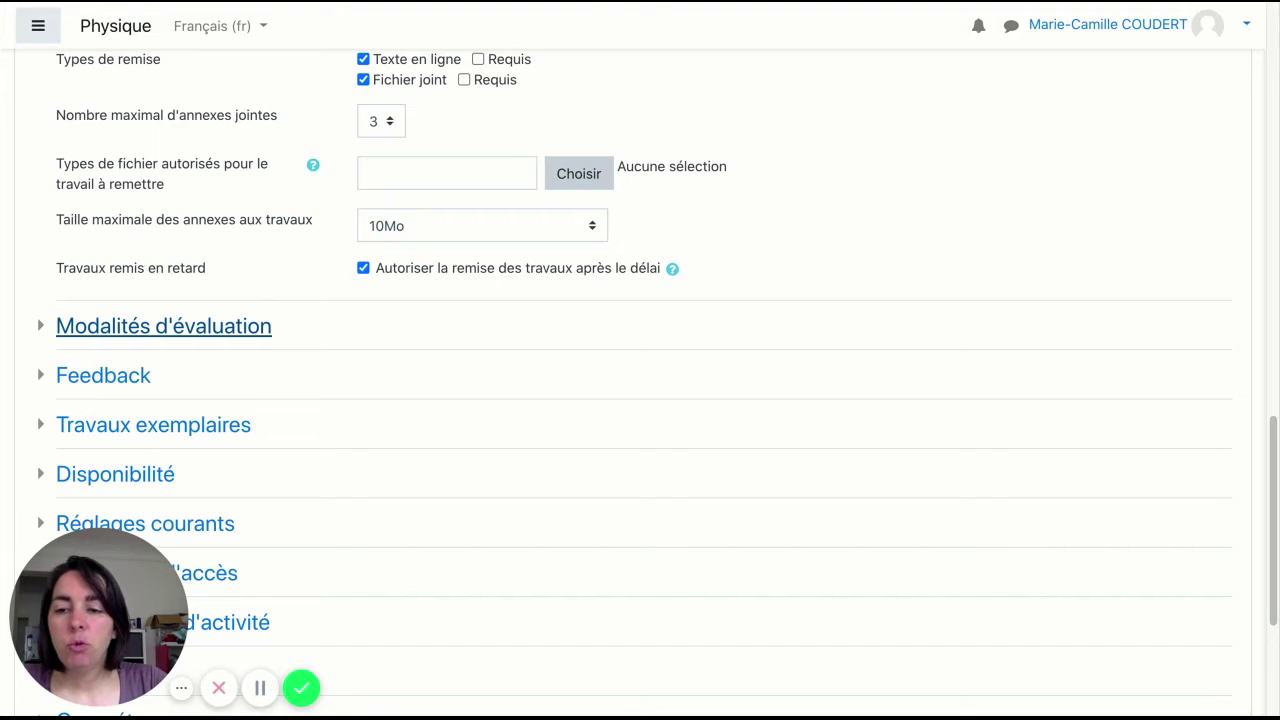
- Expand Modalités d'évaluation and enter "Donner une note sur chacun des critères" as the assessment instructions
left_click(163, 326)
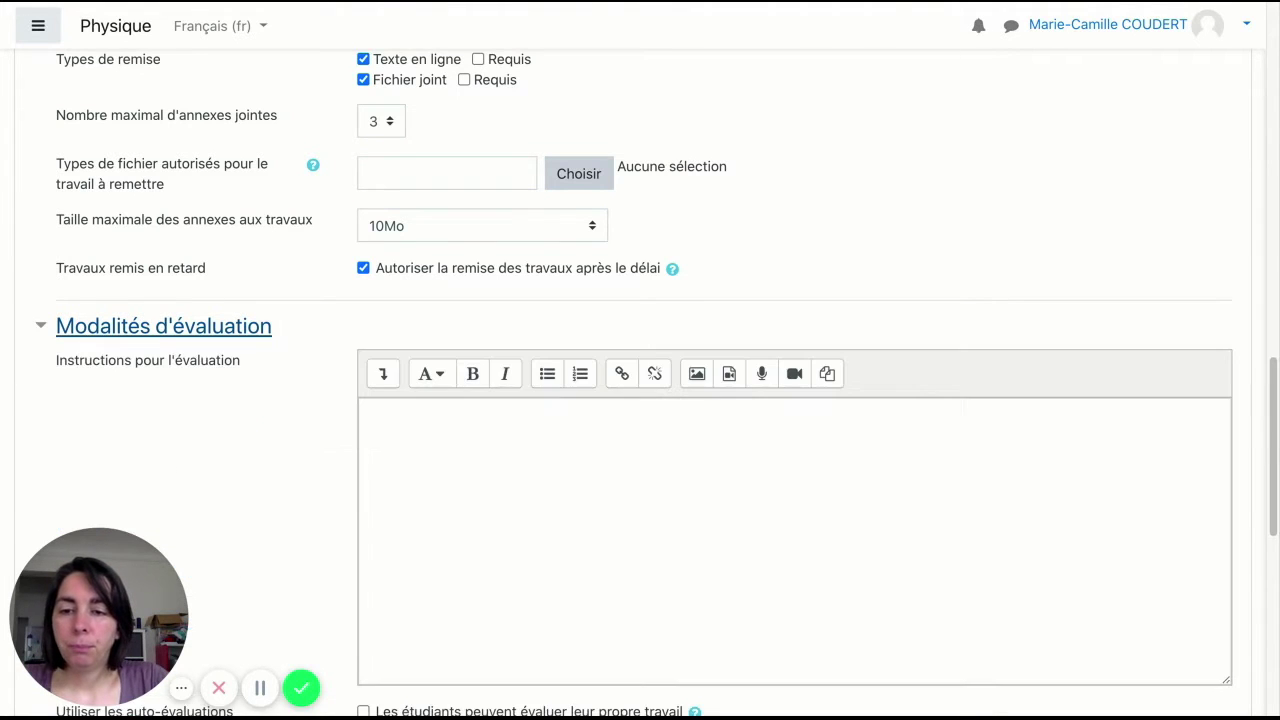
scroll(166, 391, "down", 3)
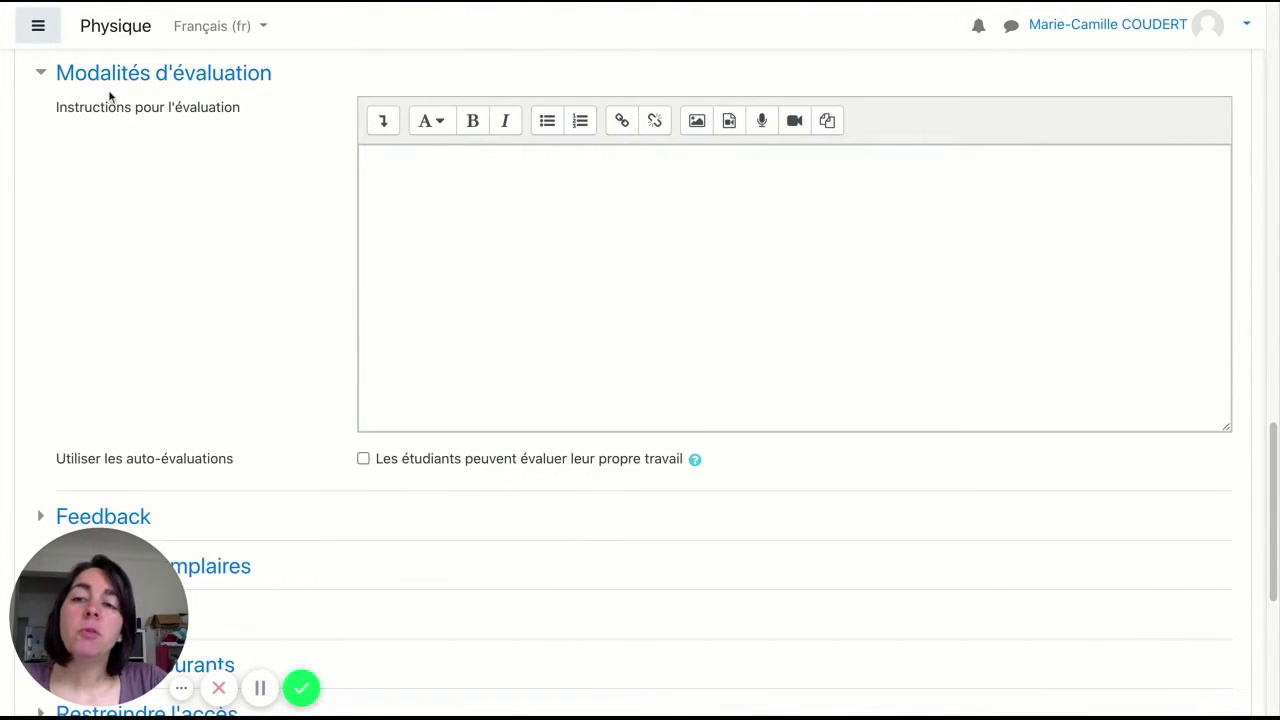
left_click(418, 181)
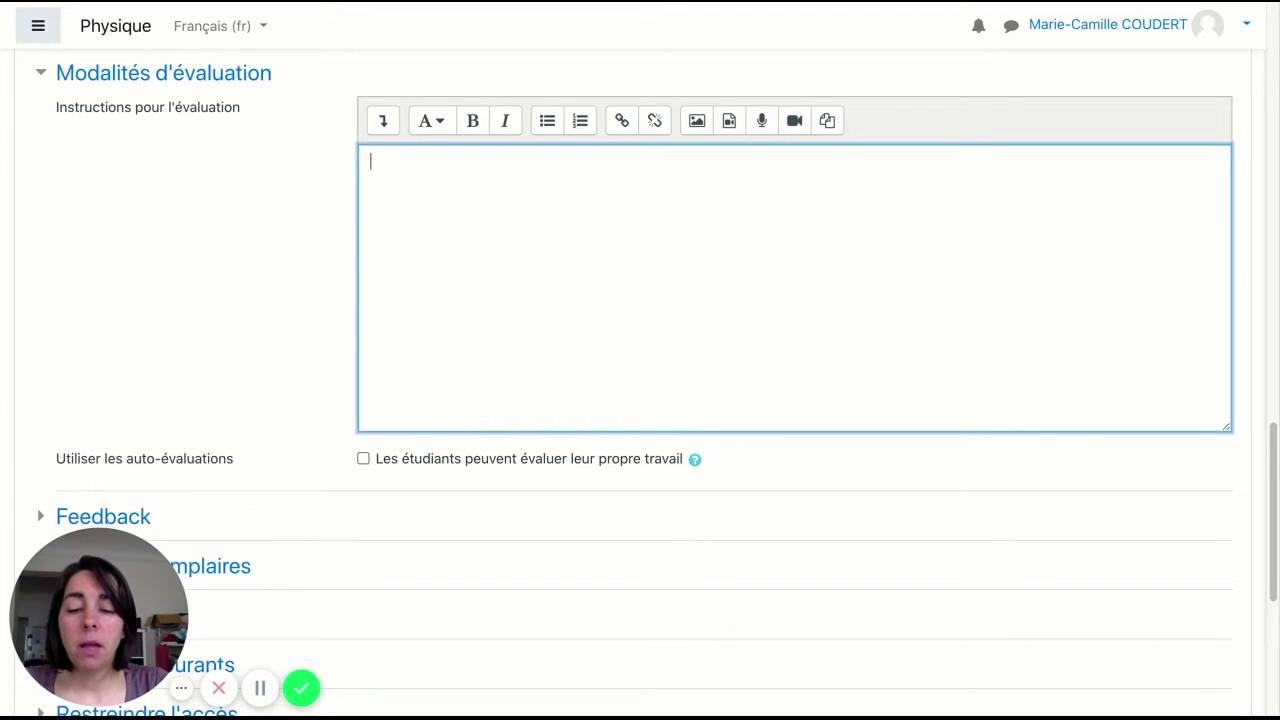
type("Donner une note sur chacu")
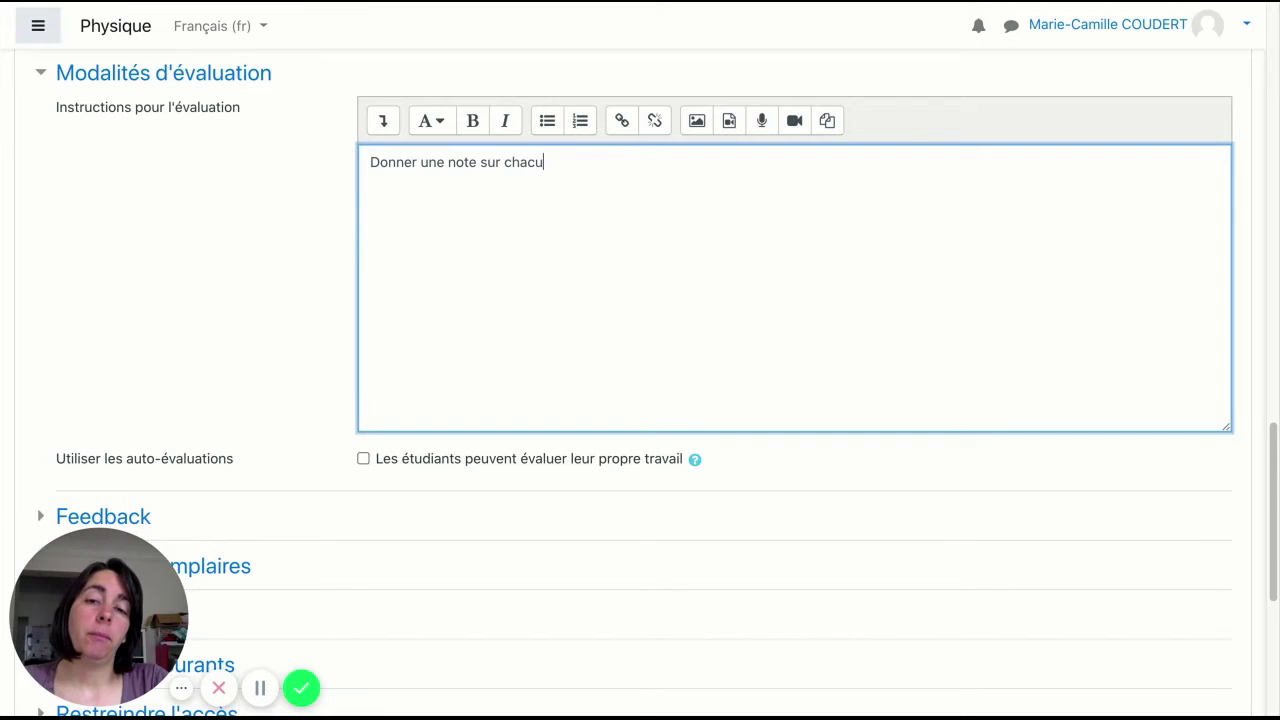
type("n des critères")
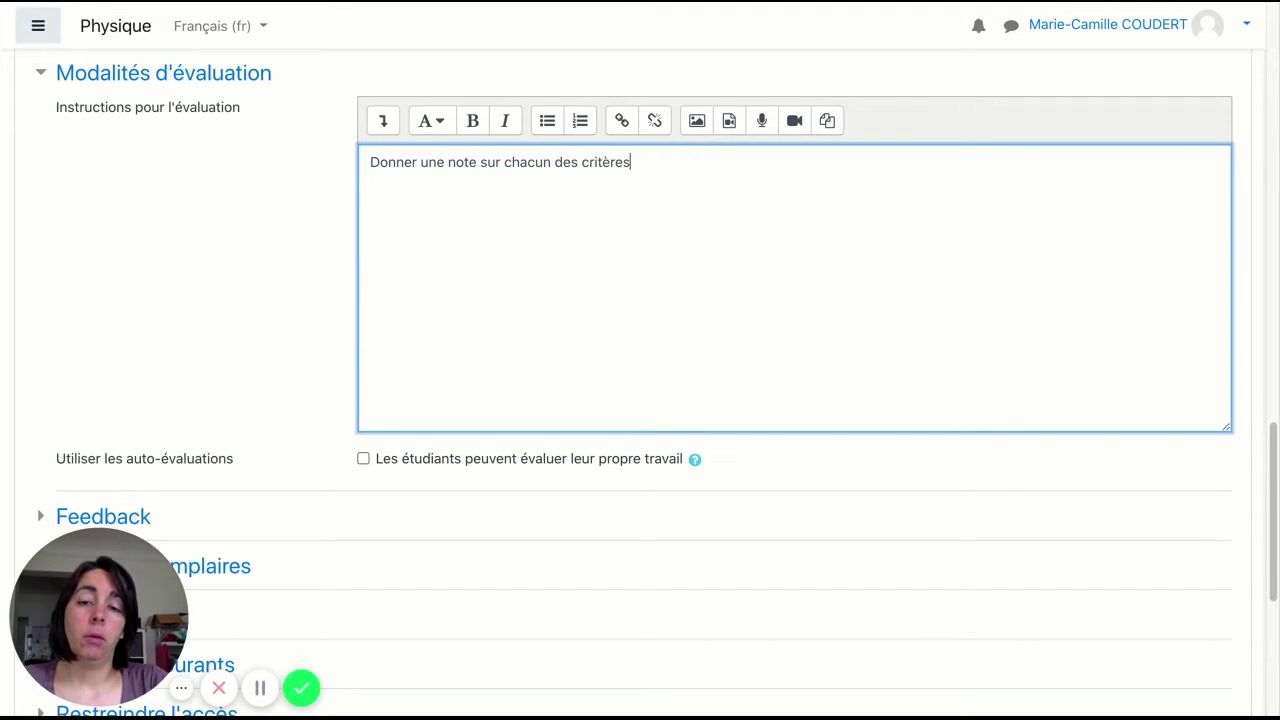
left_click(230, 385)
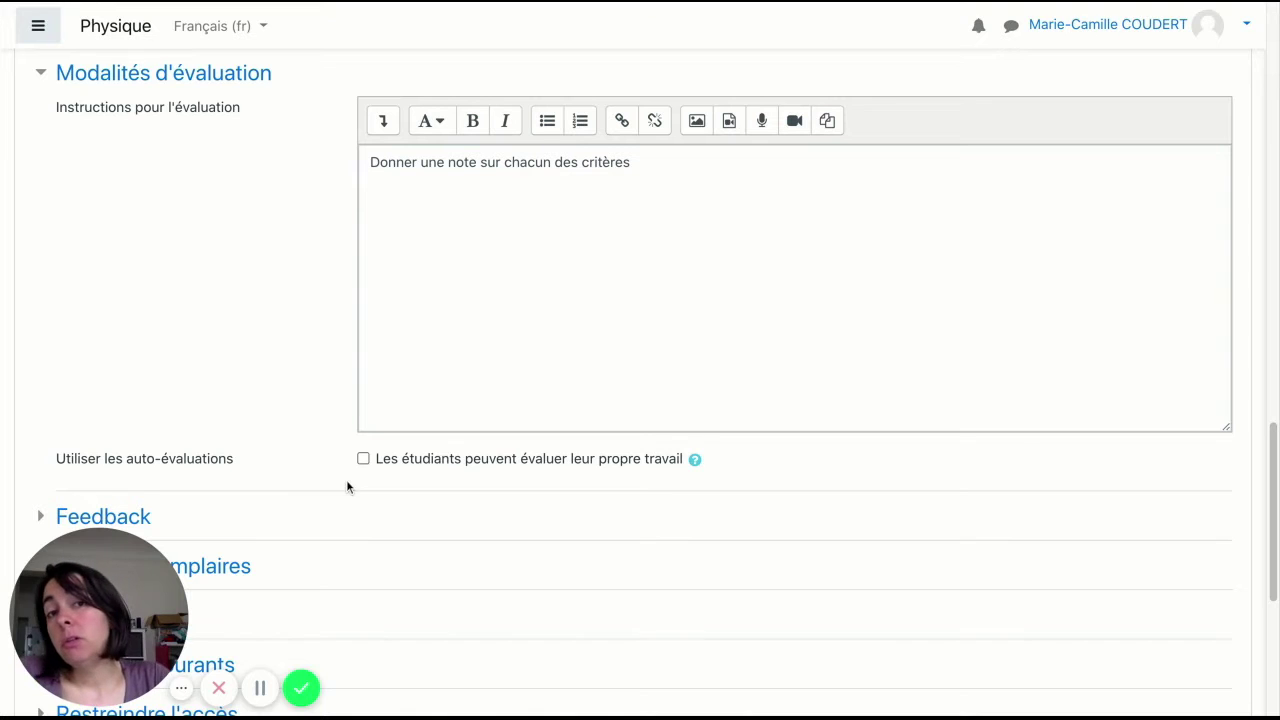
- Expand the Feedback section and examine its general feedback mode, attachment limit and conclusion settings
scroll(347, 487, "down", 1)
scroll(640, 400, "down", 1)
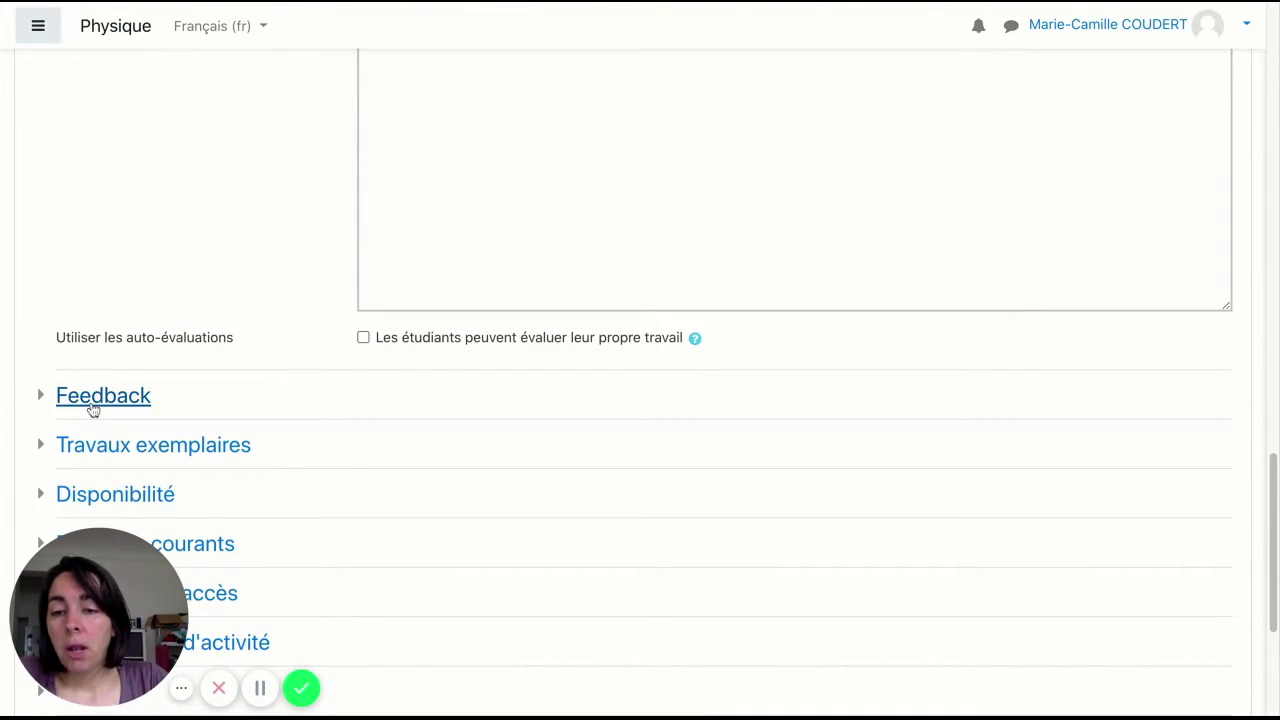
left_click(93, 400)
scroll(420, 475, "down", 2)
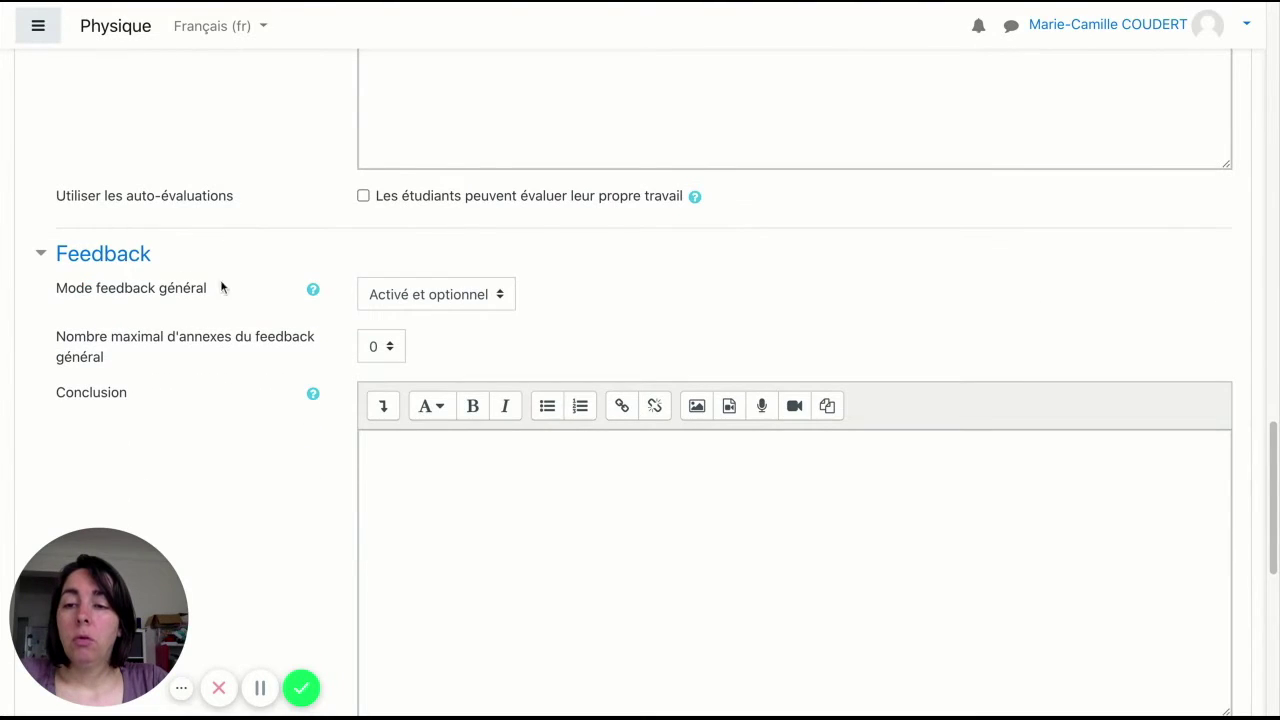
scroll(509, 486, "down", 3)
scroll(480, 57, "up", 2)
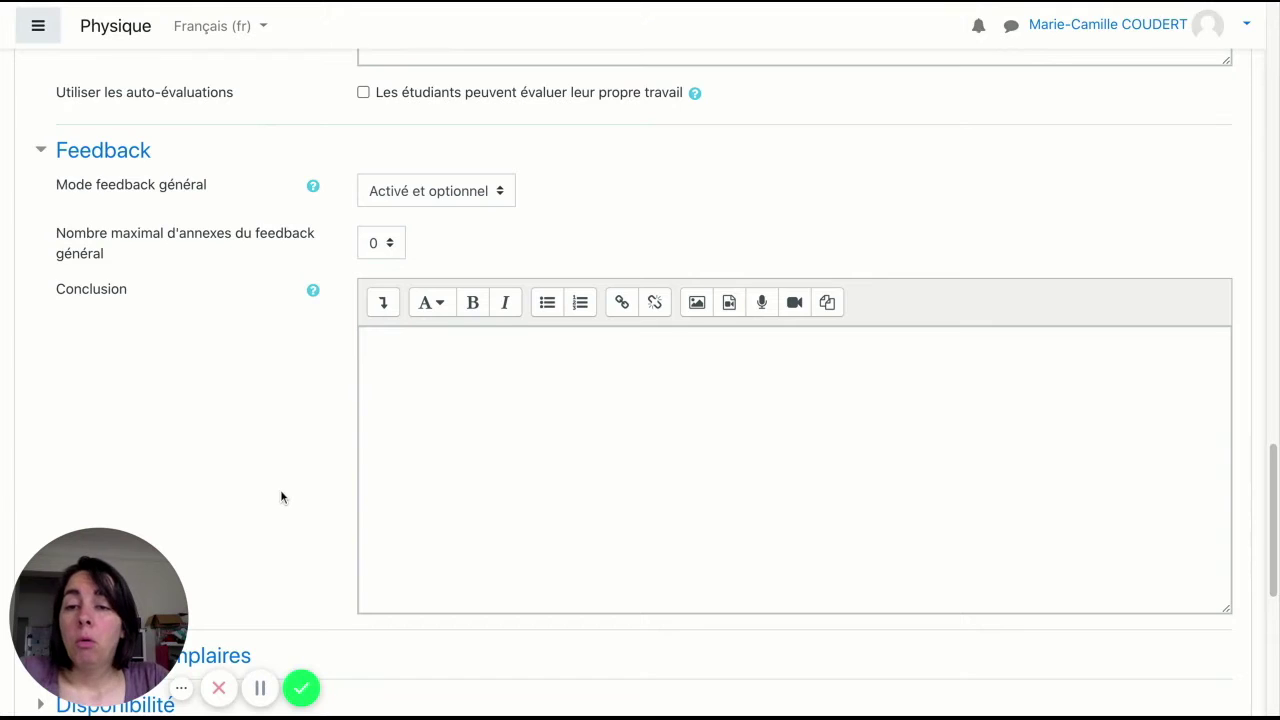
scroll(282, 495, "down", 5)
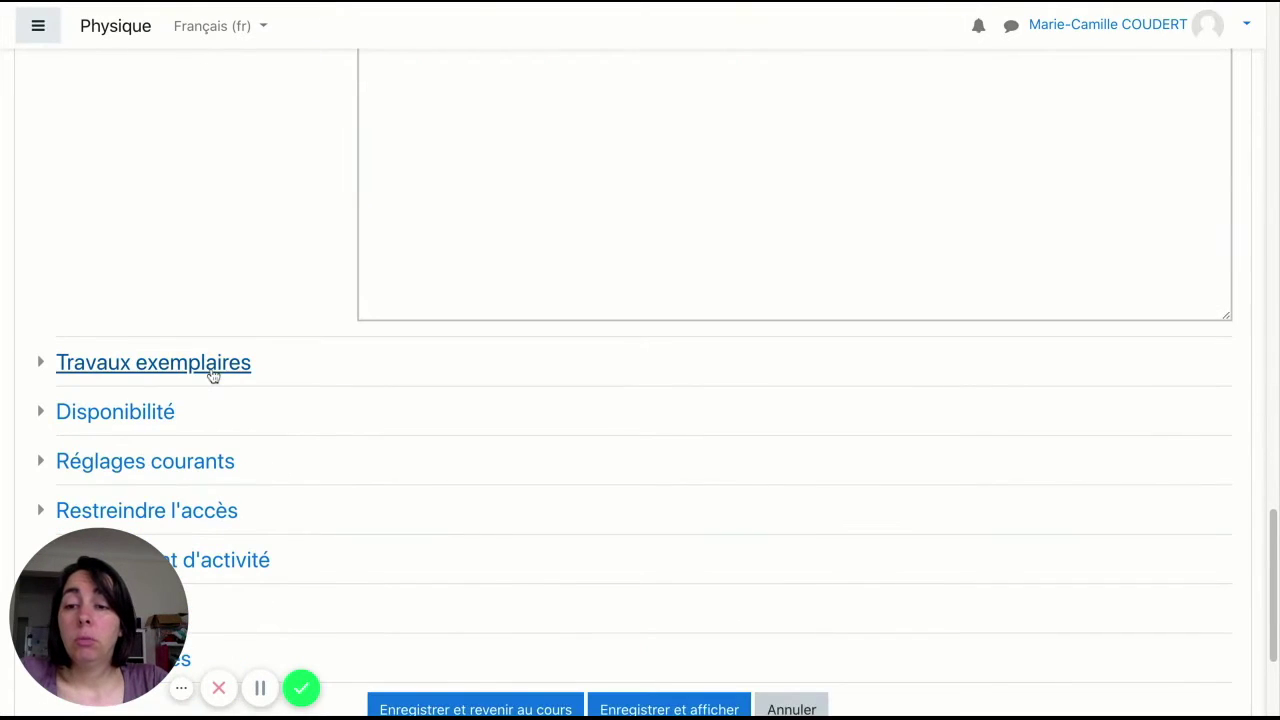
- Enable Travaux exemplaires and set their assessment mode to available once the work is submitted and assessed before those of peers
left_click(213, 374)
scroll(333, 420, "down", 4)
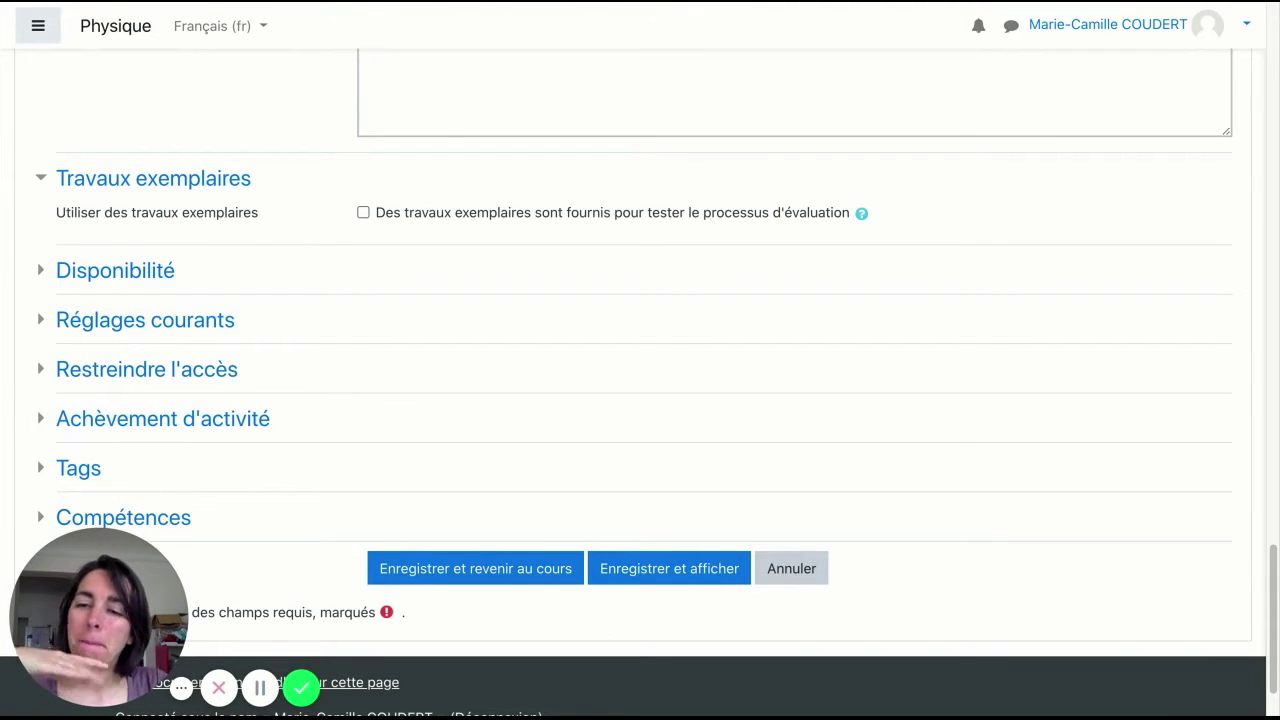
left_click(363, 212)
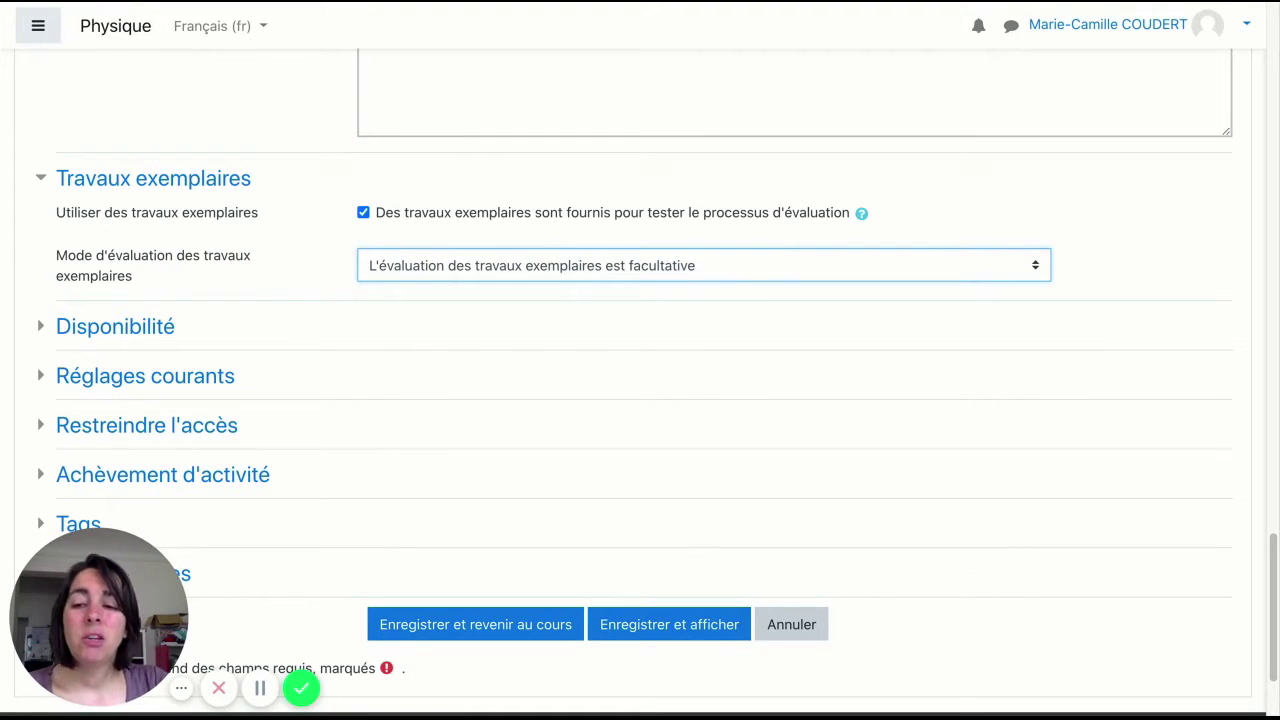
left_click(714, 306)
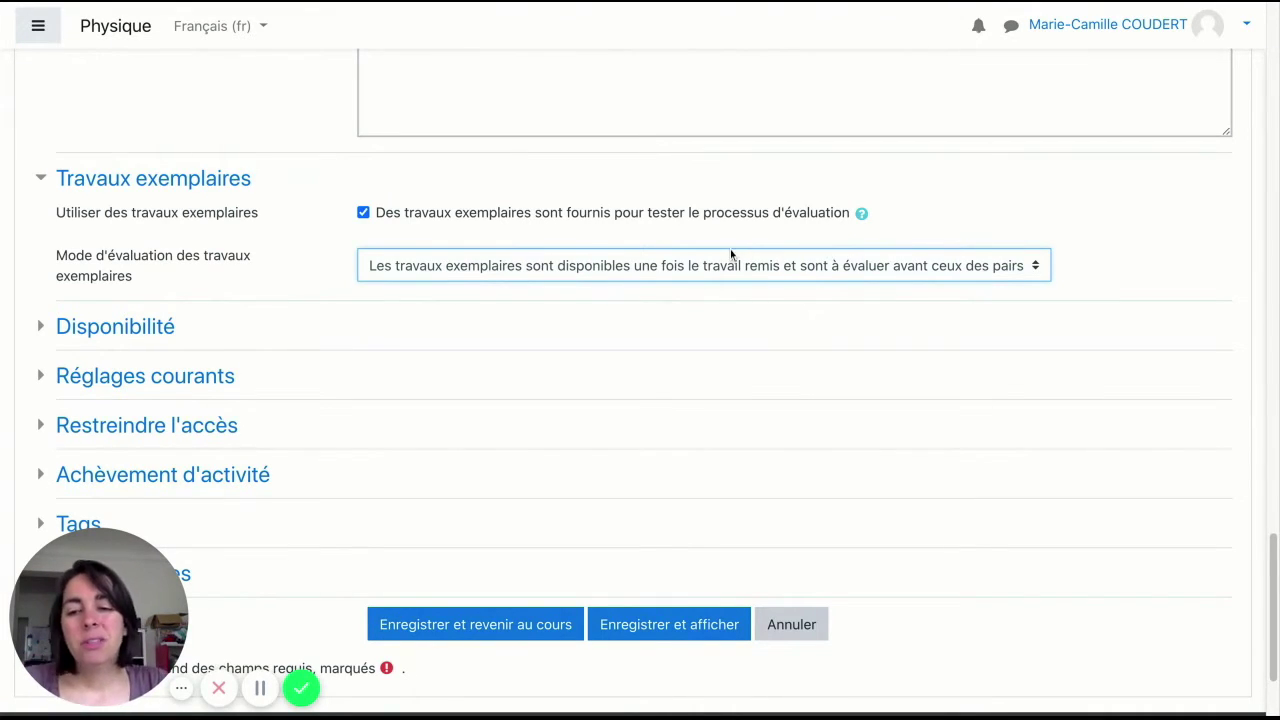
- Set the example work assessment mode to "L'évaluation des travaux exemplaires est facultative"
scroll(730, 254, "up", 4)
scroll(729, 254, "down", 3)
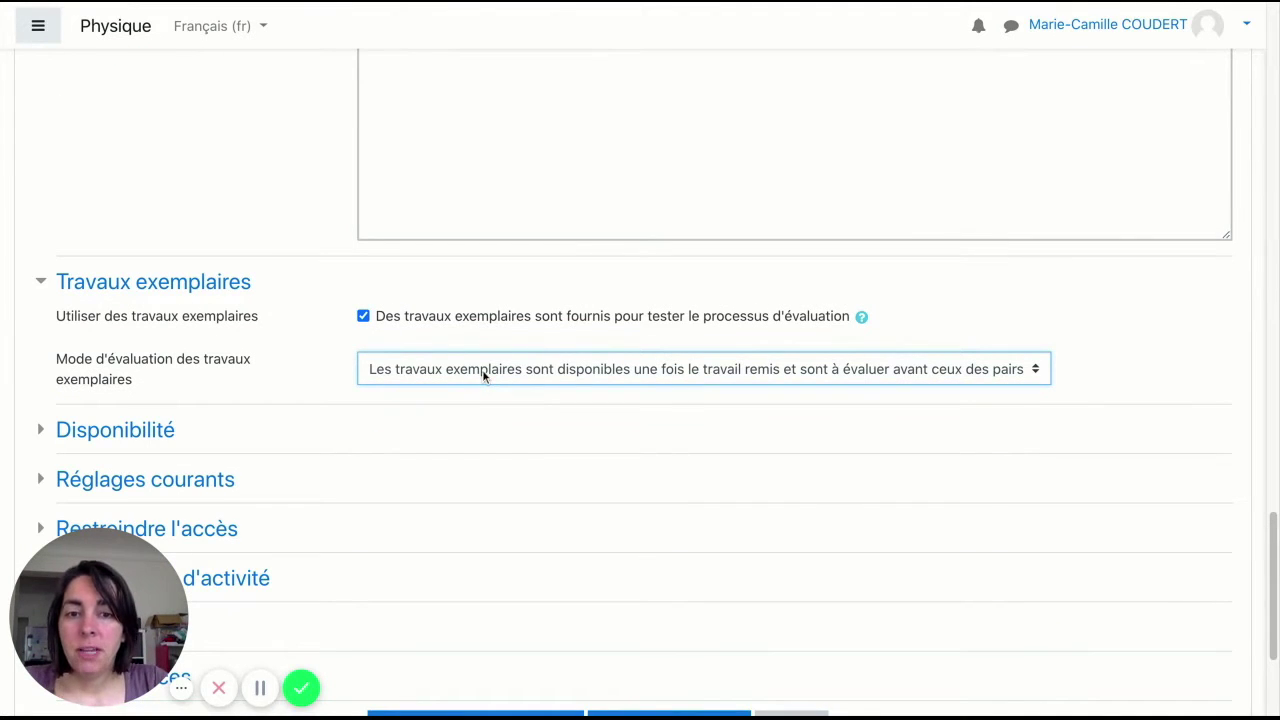
left_click(474, 331)
- Extend the last line of the submission instructions to end with "y compris un travail exemplaire."
scroll(475, 335, "up", 10)
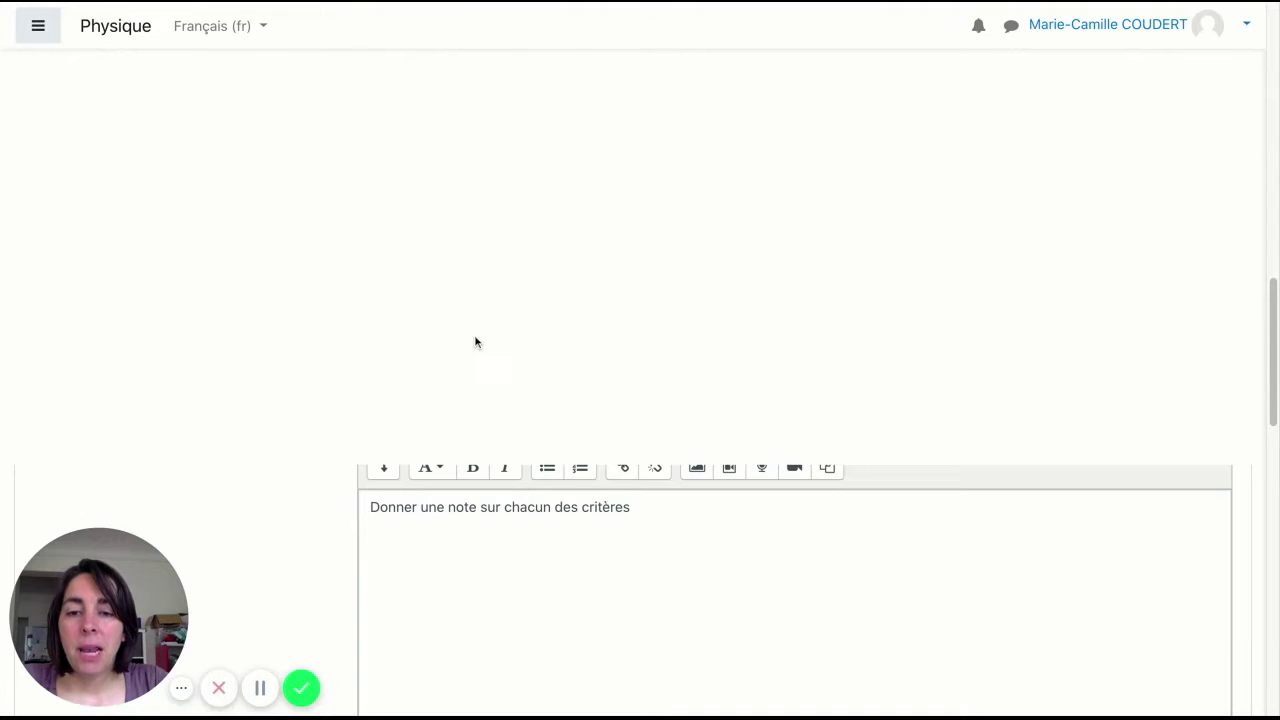
scroll(570, 350, "up", 5)
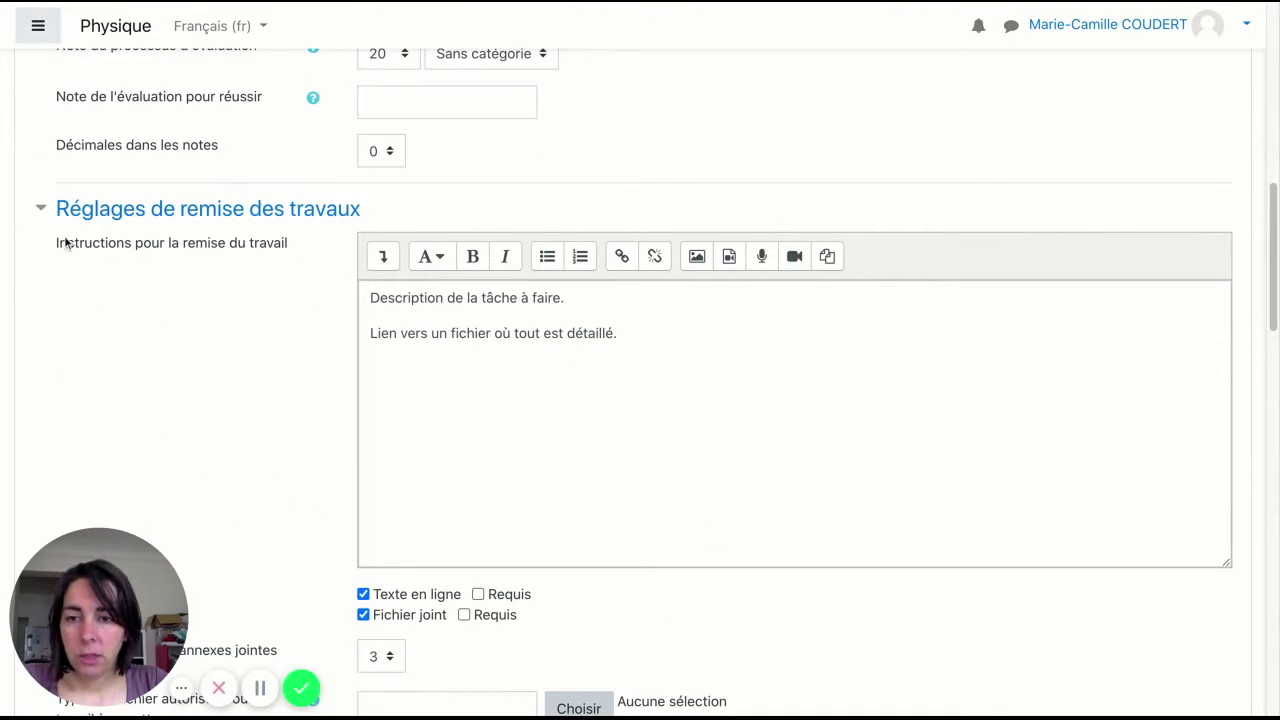
left_click(641, 336)
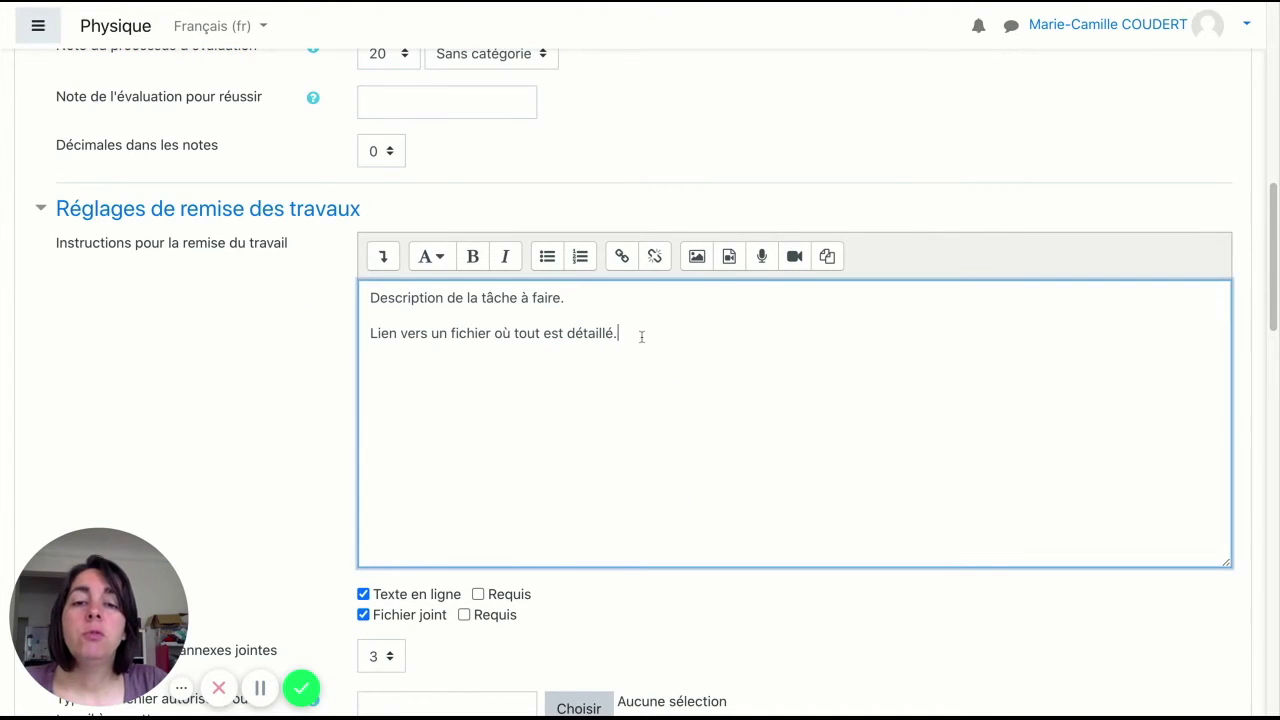
key("BackSpace")
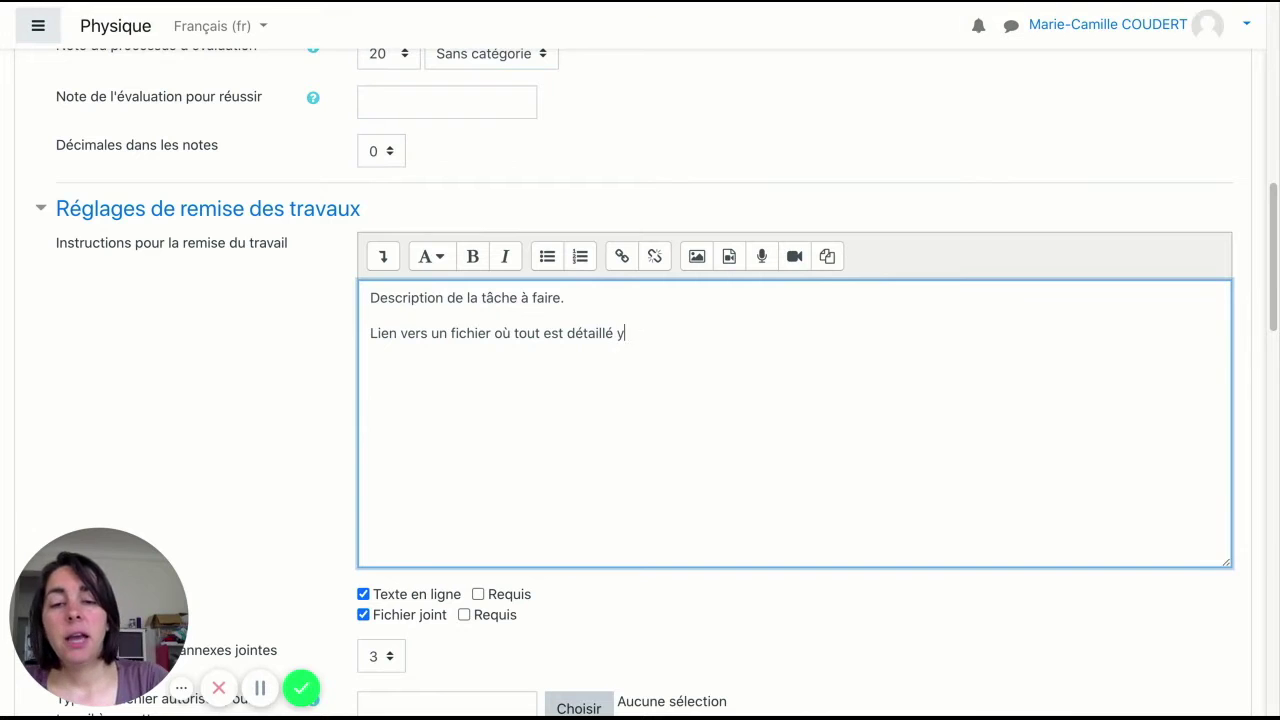
type("y compris un travail exemplaire.")
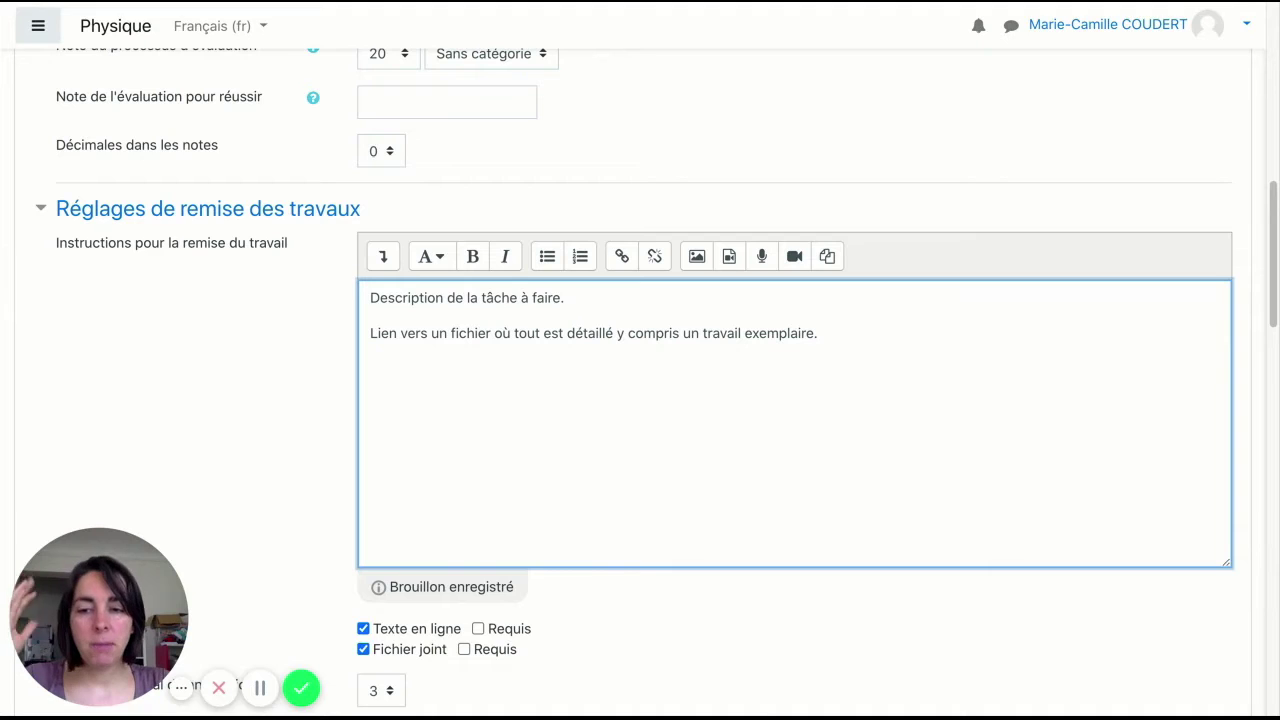
- Expand Disponibilité, enable the submission end date on 30 juillet 2020, and turn on switching to the next phase after that deadline
scroll(640, 400, "down", 3)
scroll(640, 400, "down", 8)
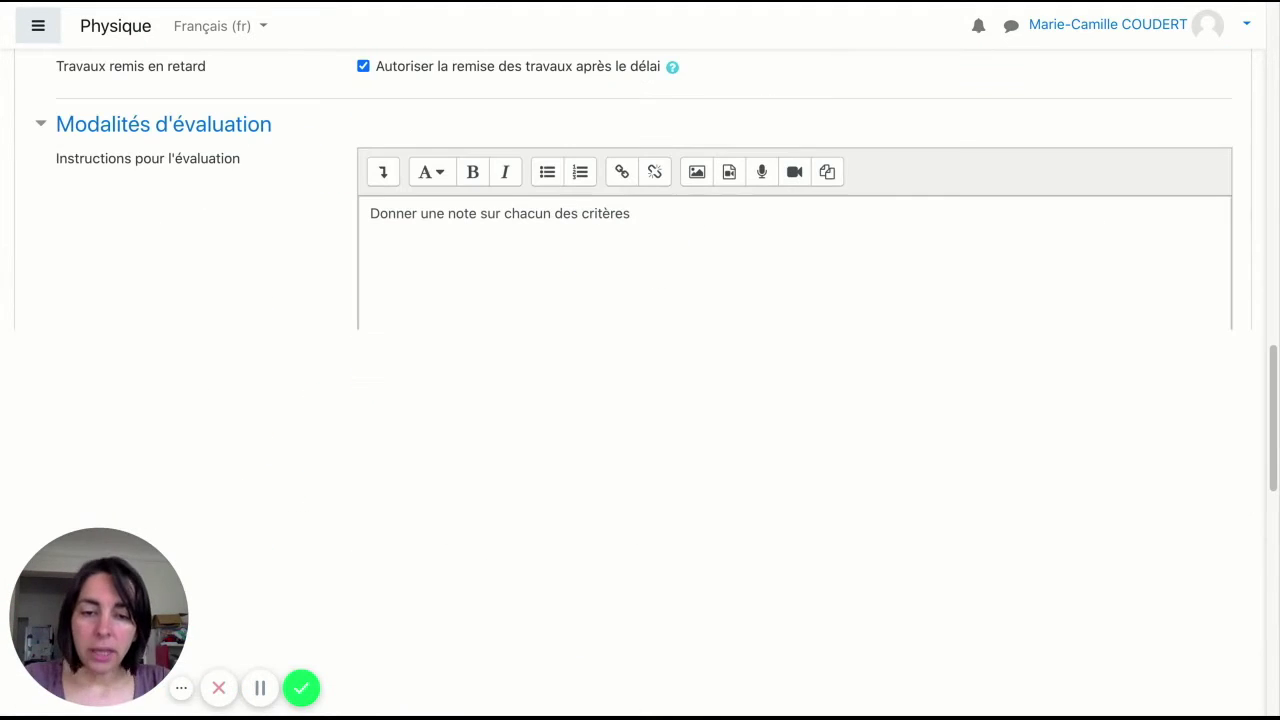
scroll(591, 441, "down", 15)
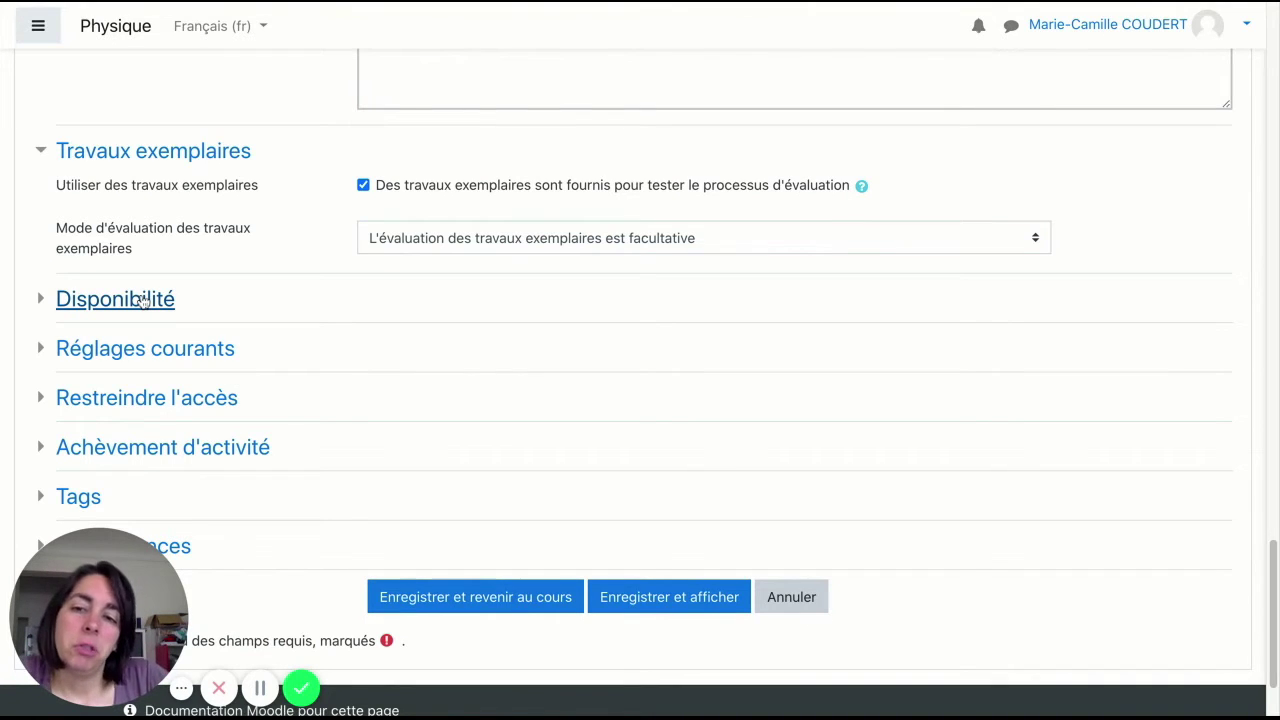
left_click(143, 300)
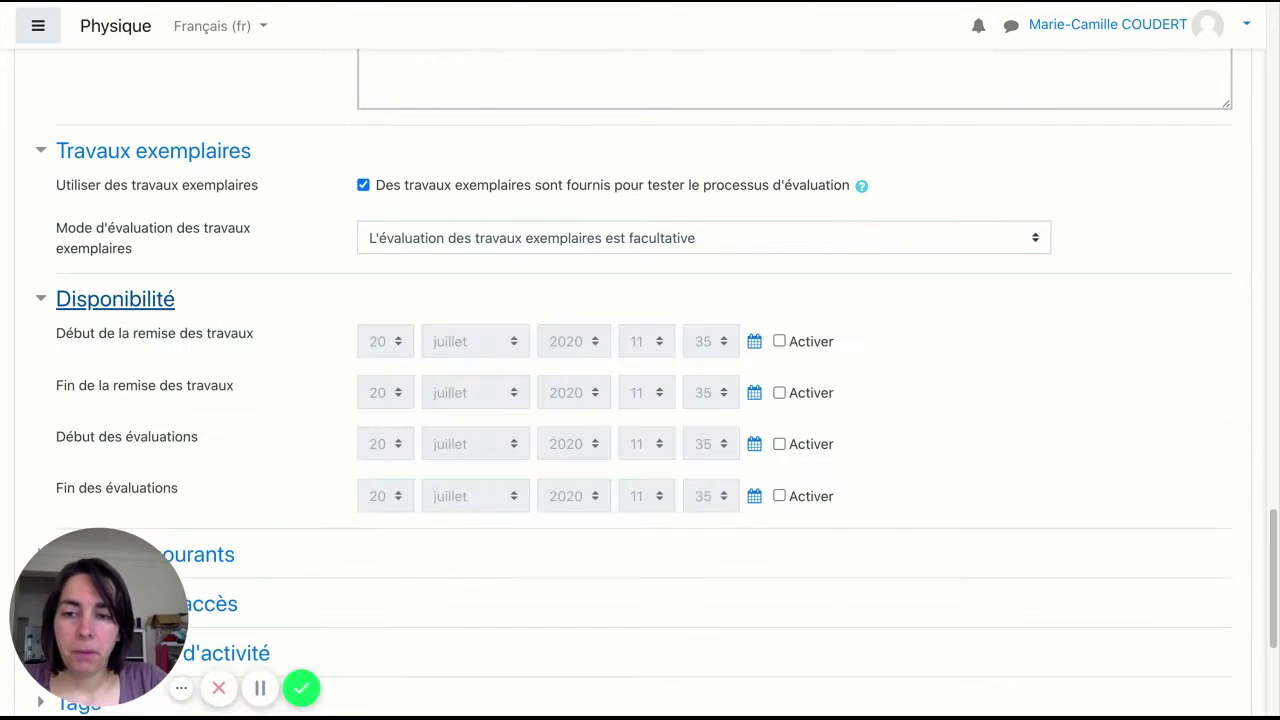
left_click(779, 393)
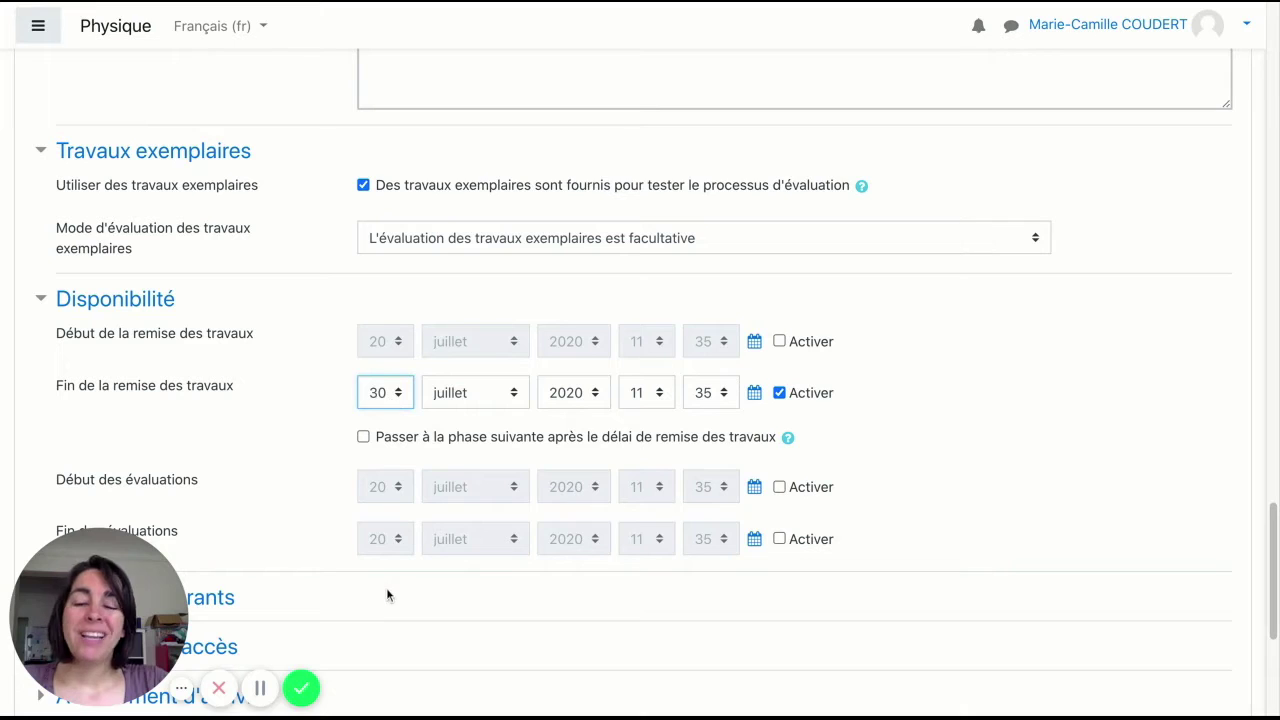
left_click(364, 437)
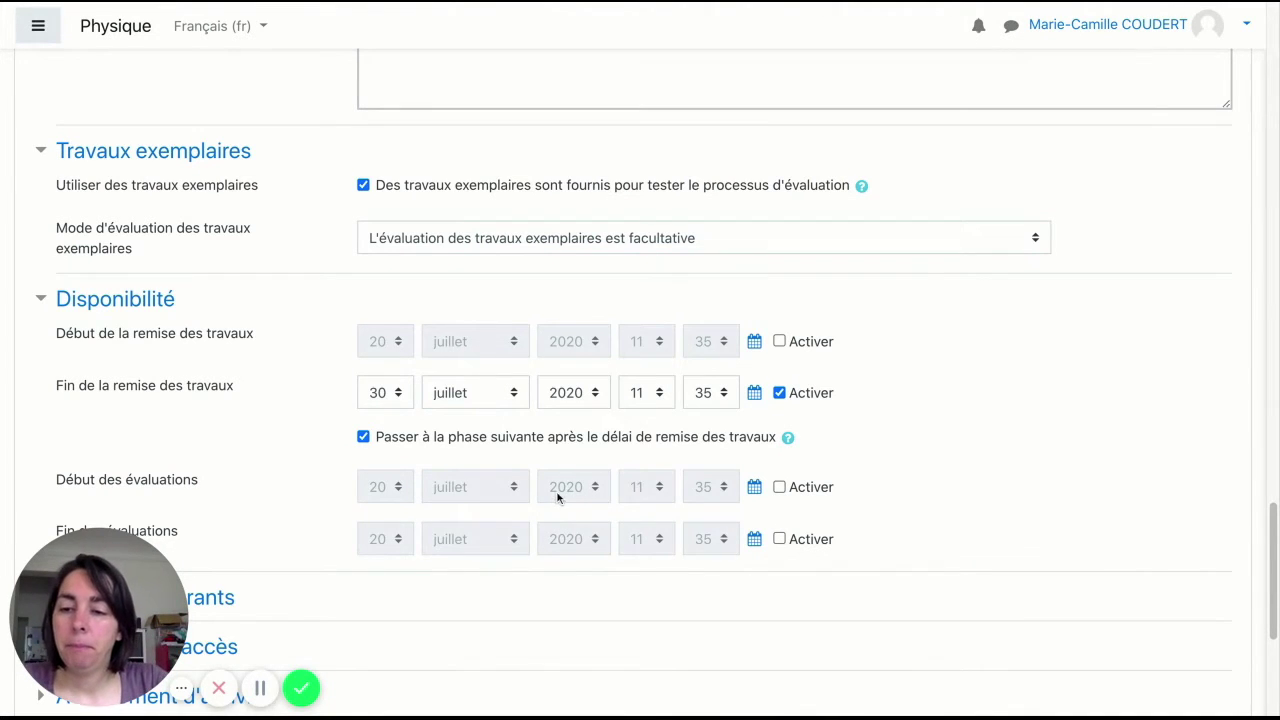
- Enable the assessment end date (Fin des évaluations) and set it to 7 août 2020
scroll(559, 497, "down", 2)
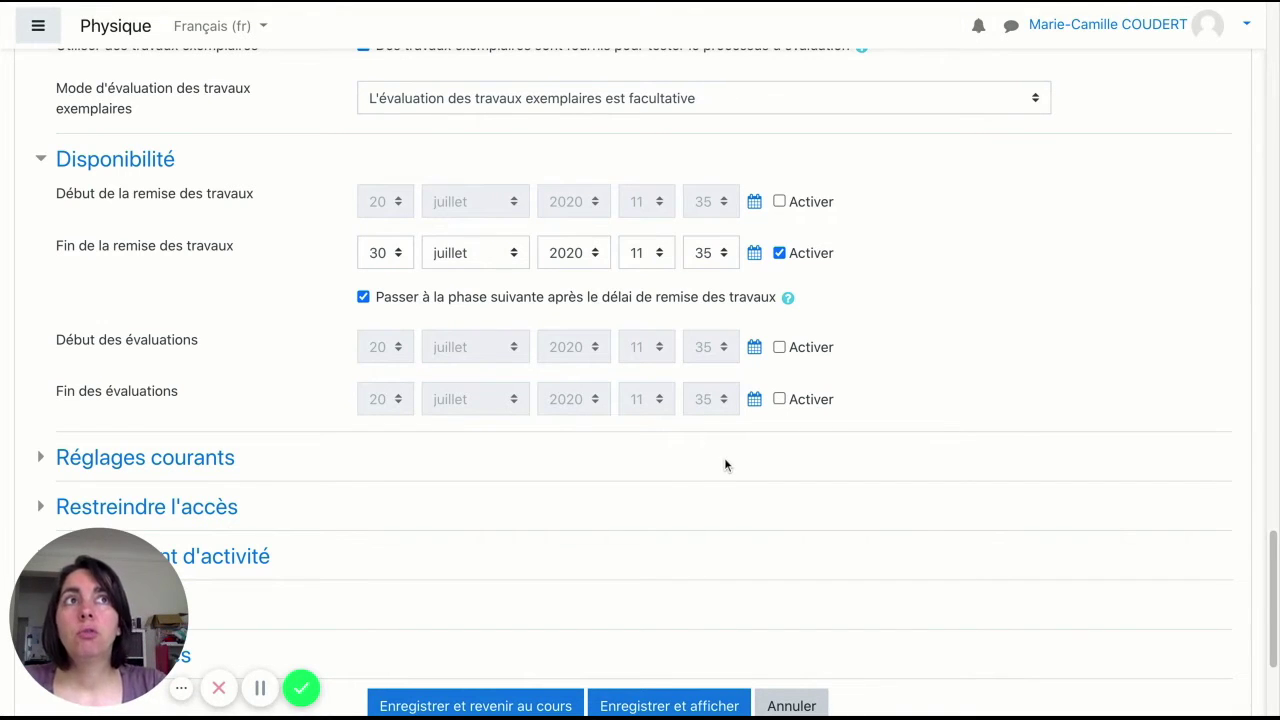
left_click(779, 399)
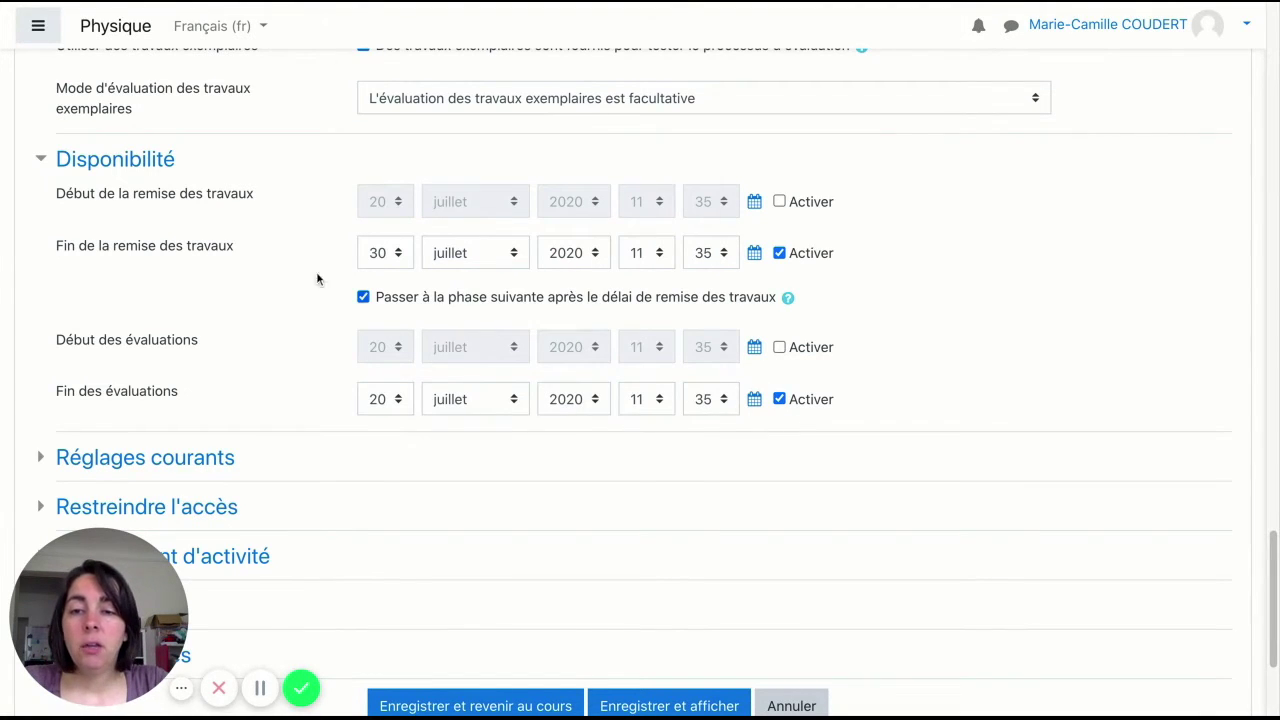
left_click(399, 400)
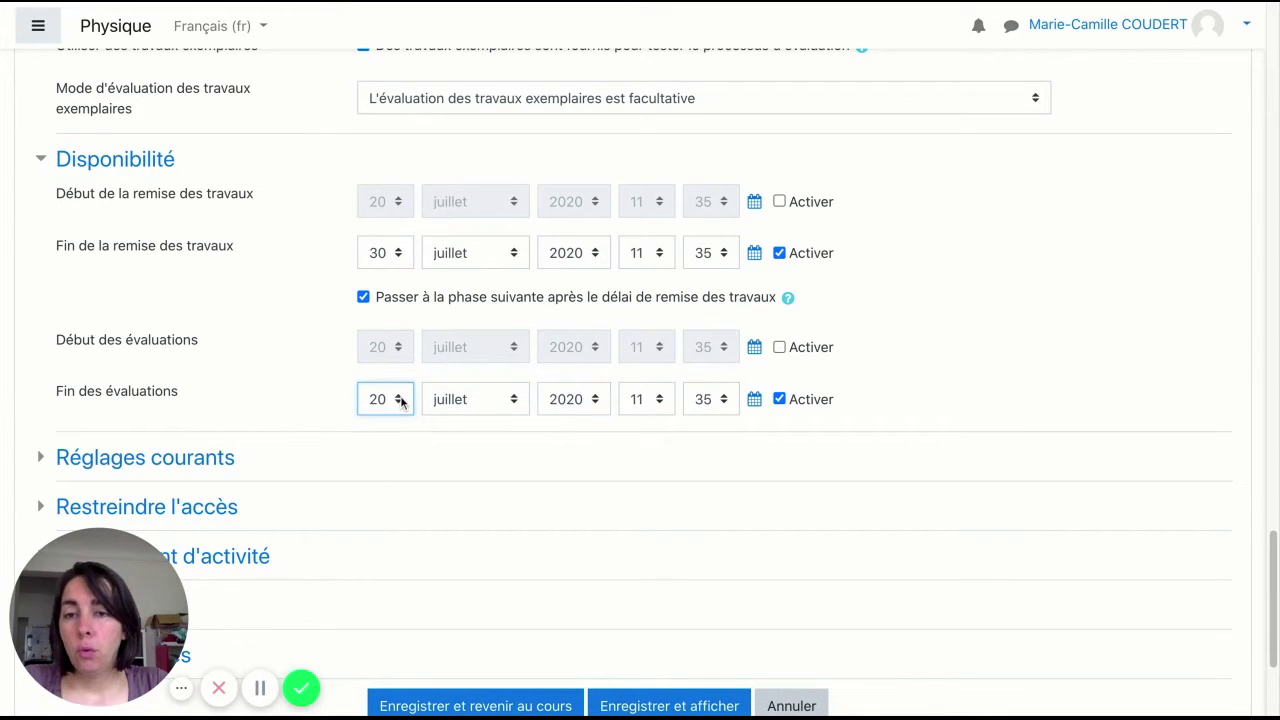
type("10")
left_click(512, 400)
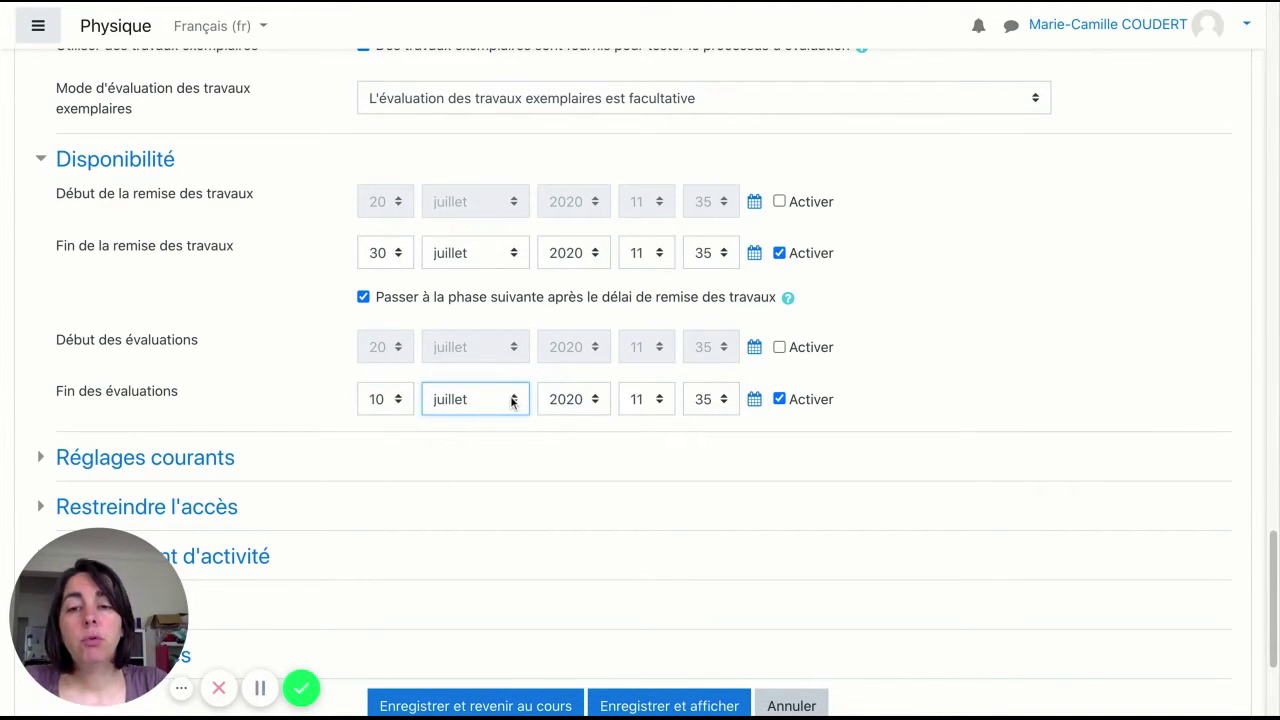
type("août")
left_click(388, 402)
type("7")
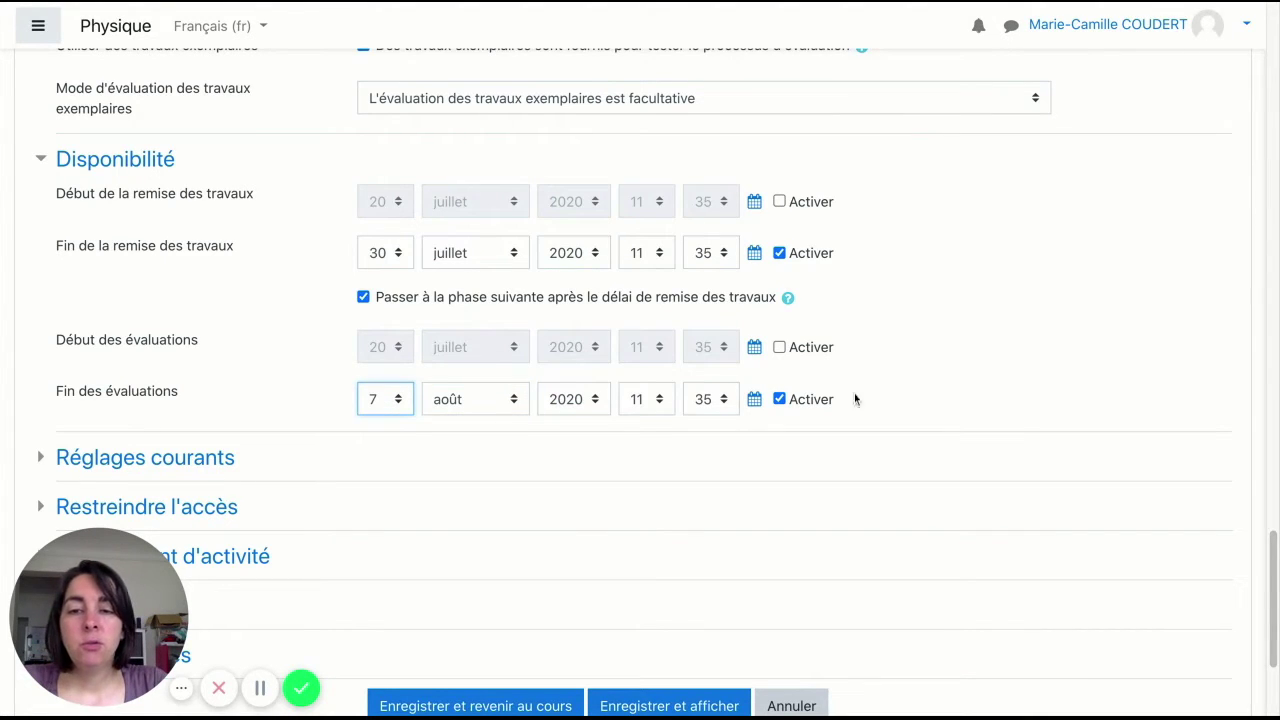
left_click(951, 383)
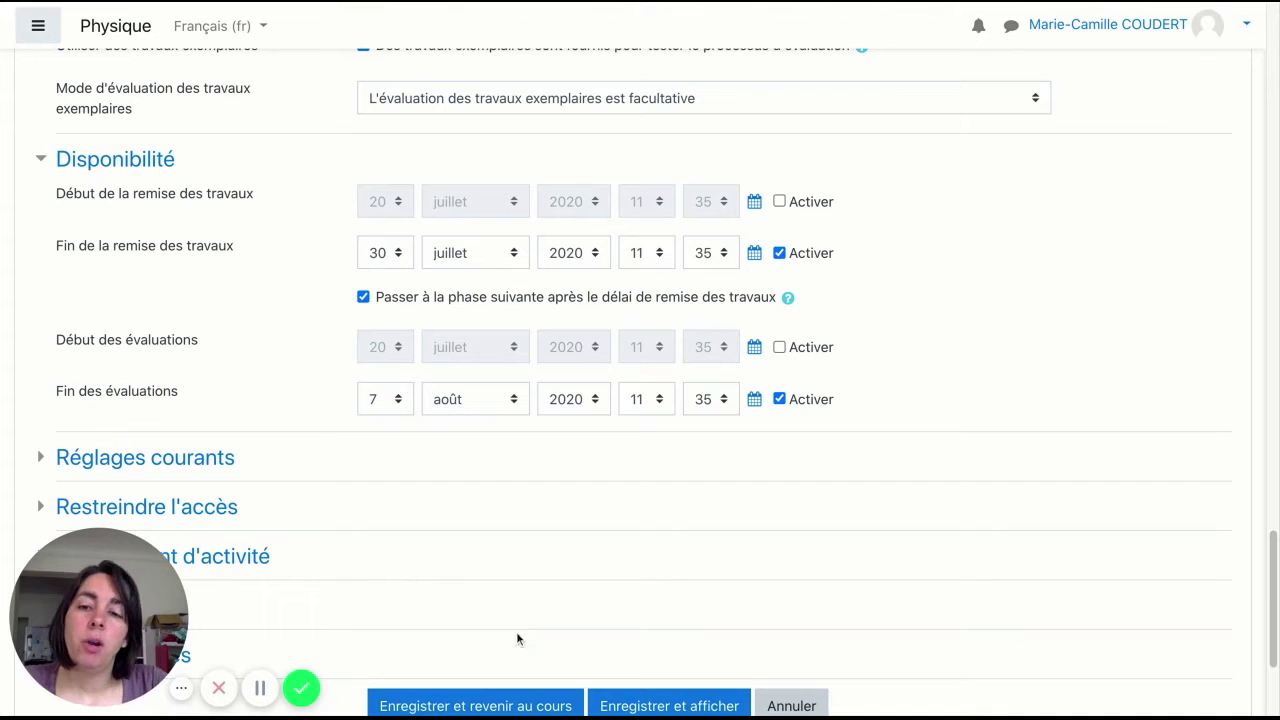
- Expand Réglages courants, Restreindre l'accès and Achèvement d'activité and examine their options
scroll(489, 606, "down", 2)
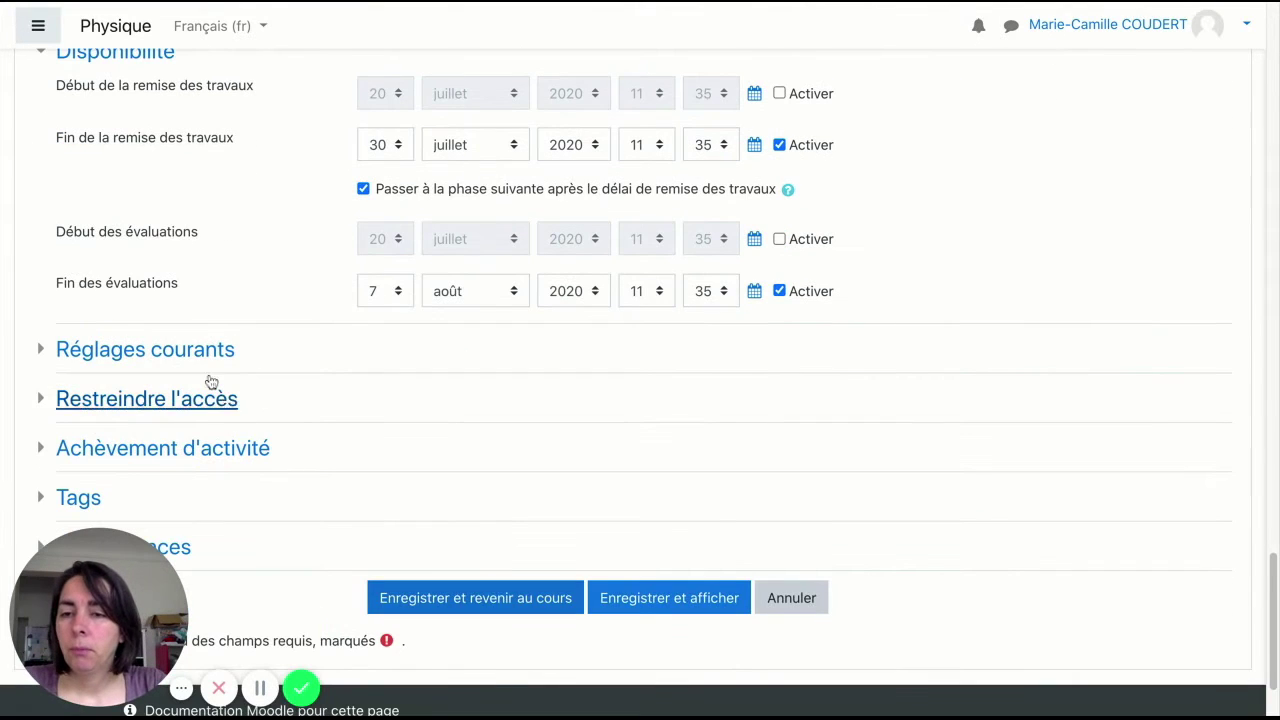
left_click(190, 352)
scroll(300, 455, "down", 3)
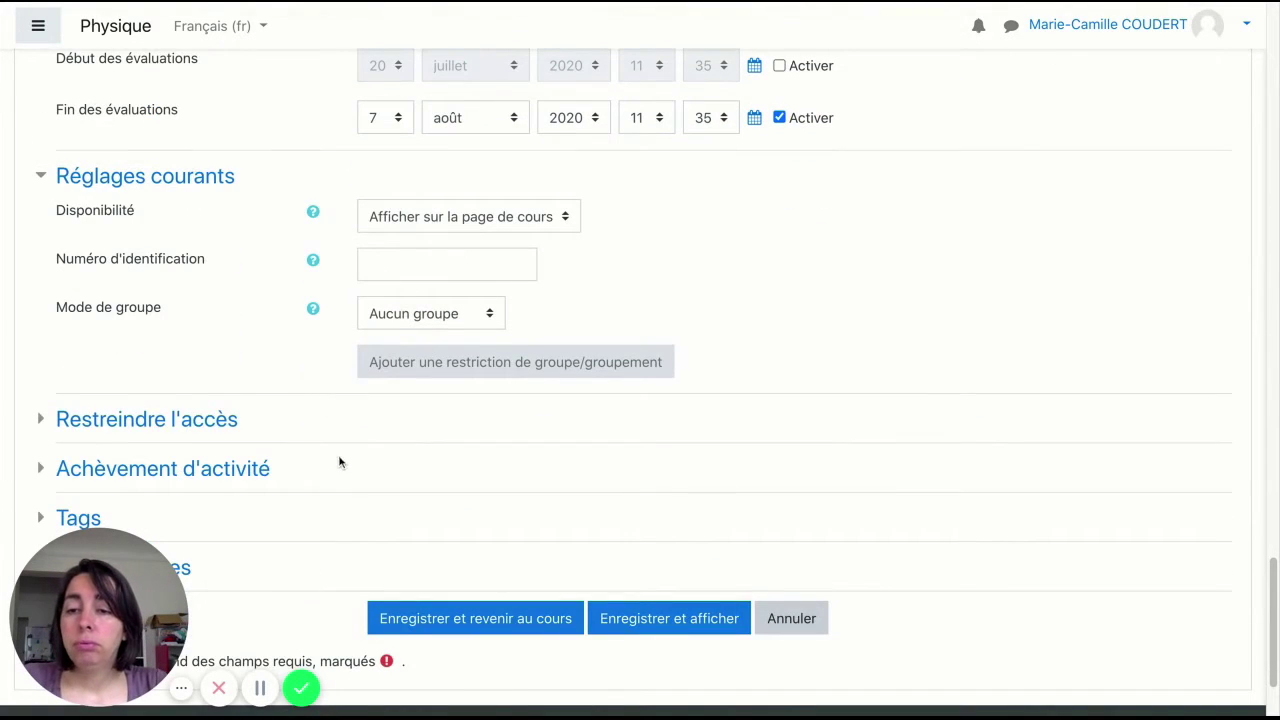
left_click(160, 419)
scroll(165, 417, "down", 4)
left_click(162, 372)
scroll(162, 375, "down", 2)
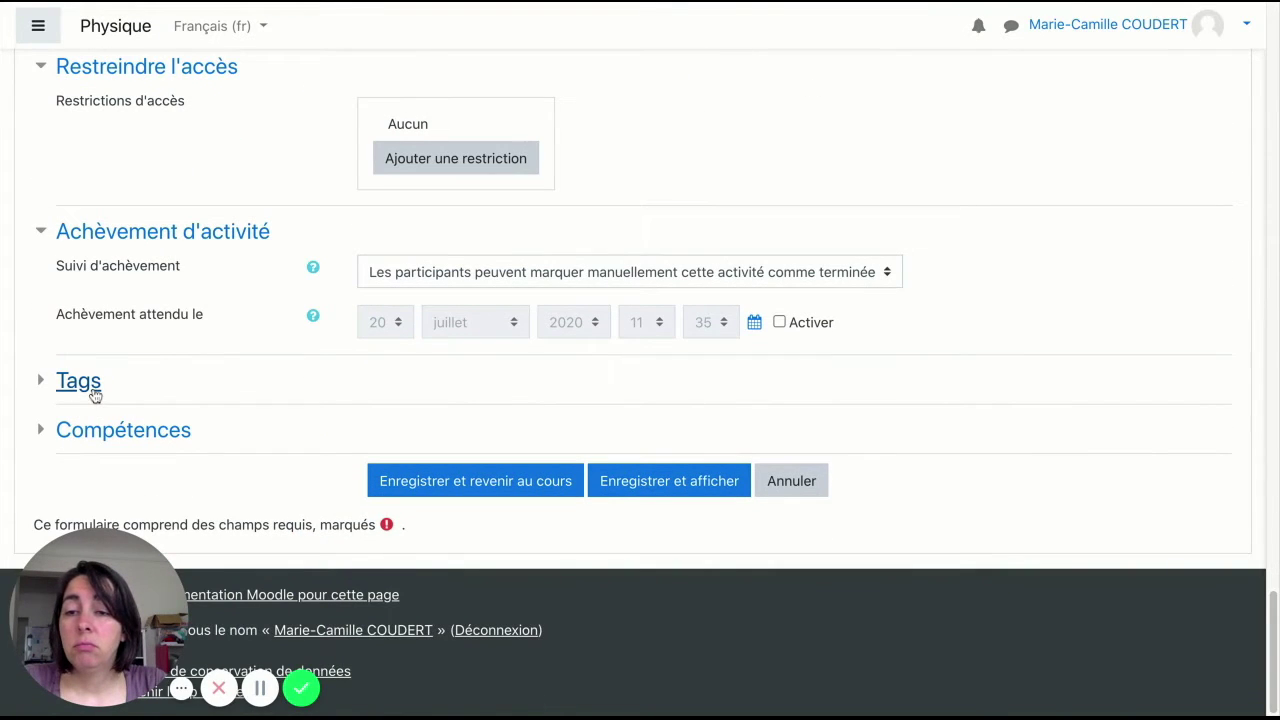
- Save and display the workshop, return to the Côté technique section, and reopen "Evaluation corrigée par les pairs" from there
left_click(673, 485)
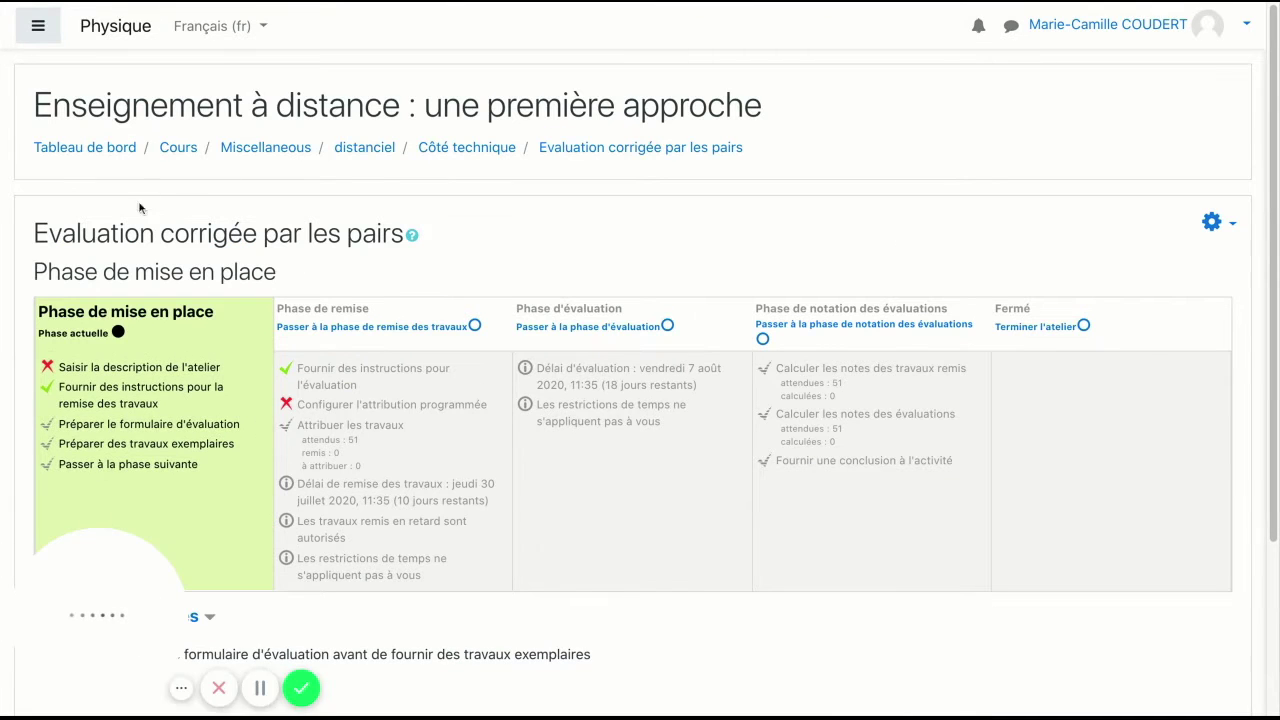
left_click(492, 150)
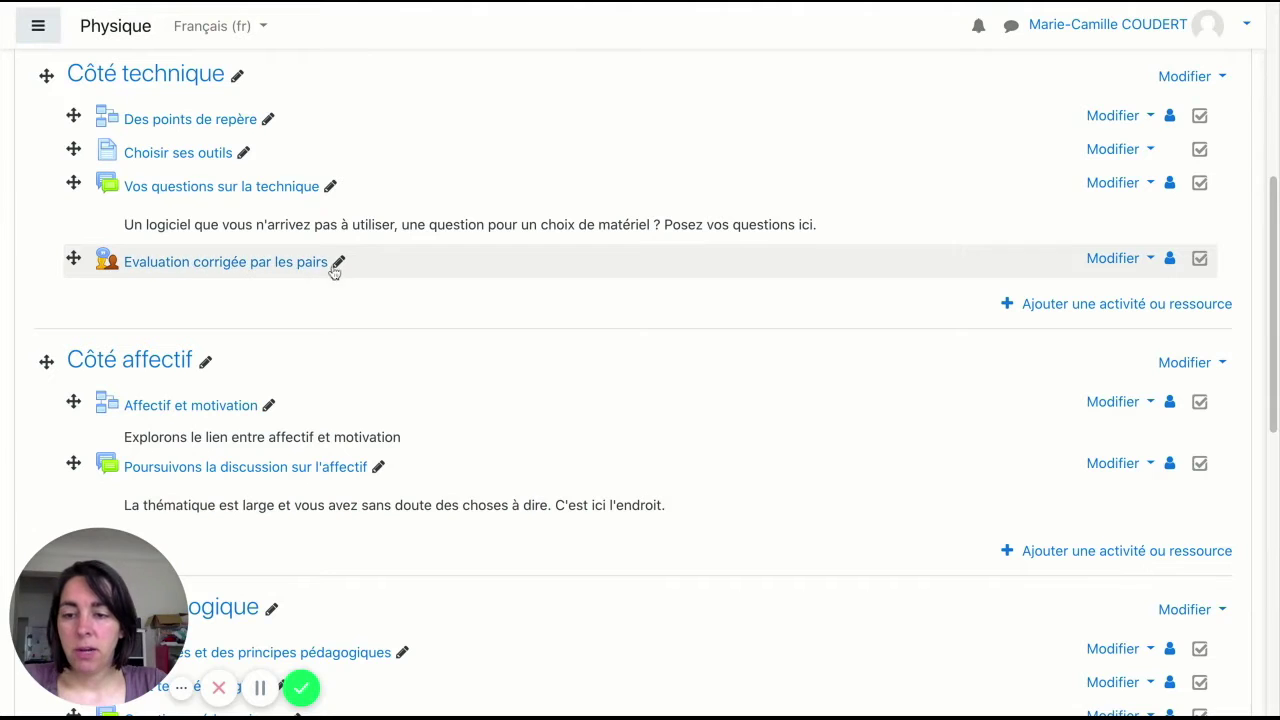
left_click(248, 264)
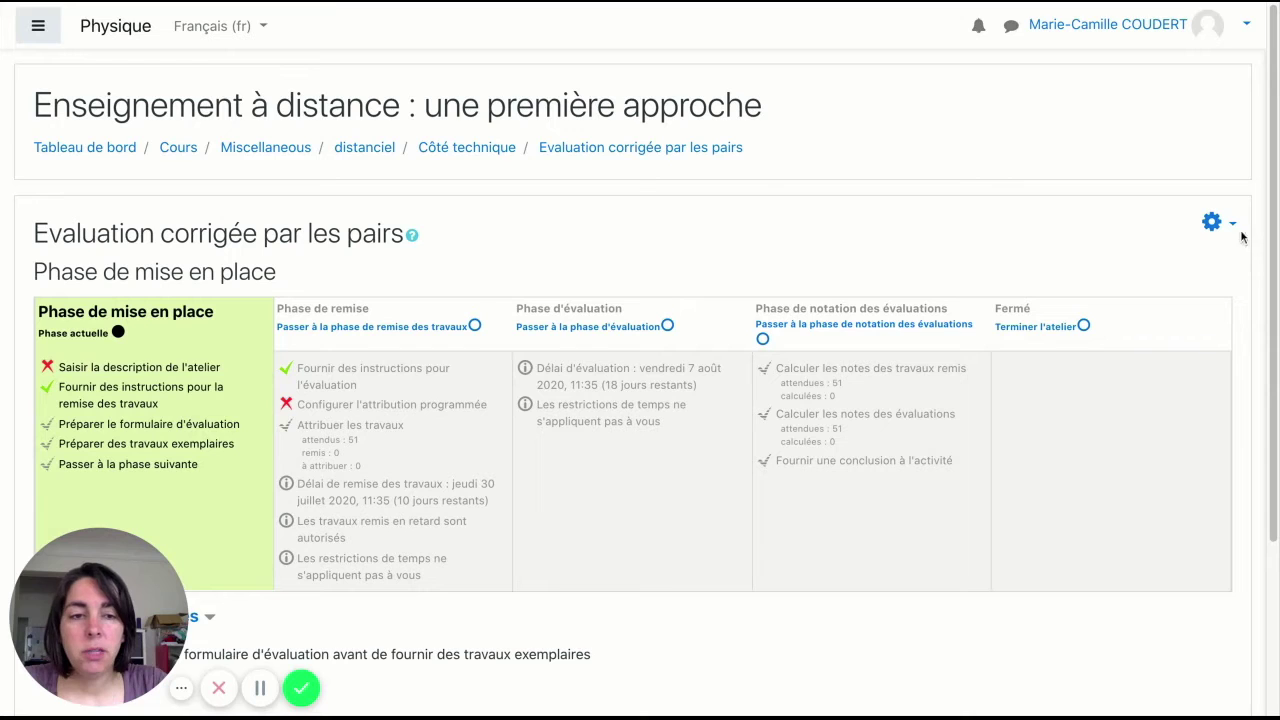
- Enter the workshop description "ici mettre une description" through the setup phase's description task, then save and return to the course
scroll(188, 434, "down", 2)
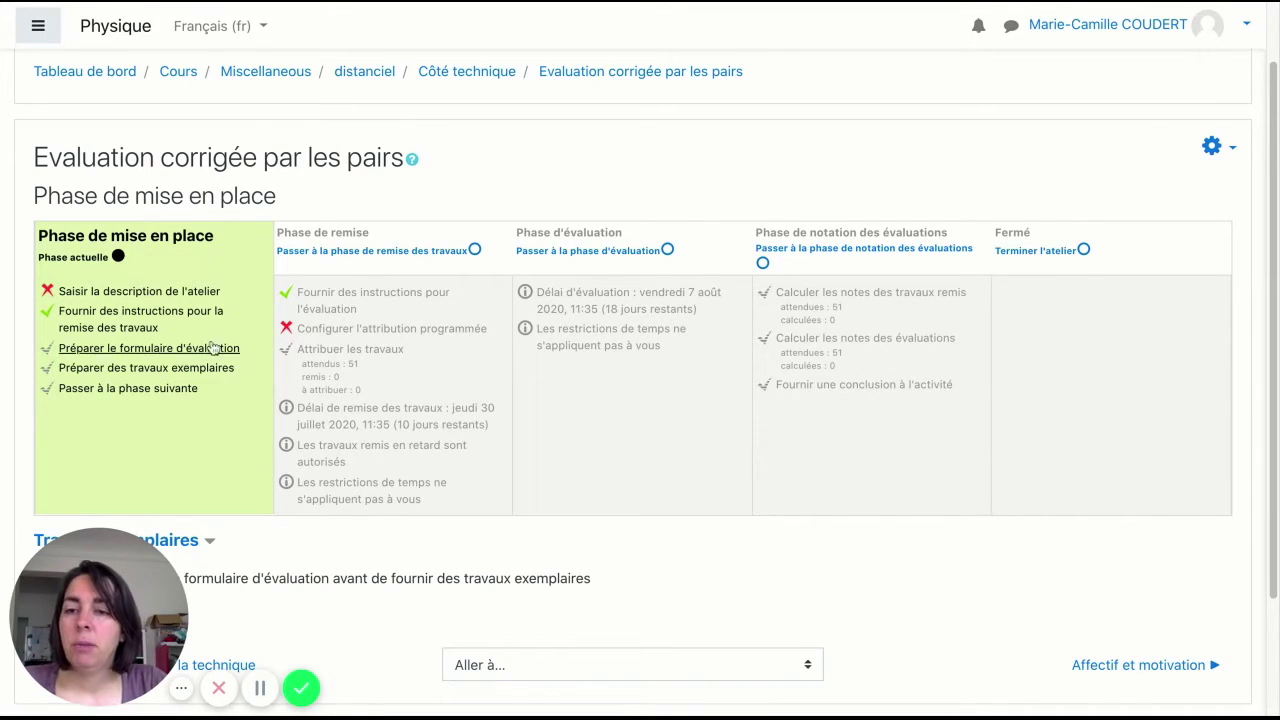
scroll(183, 338, "down", 3)
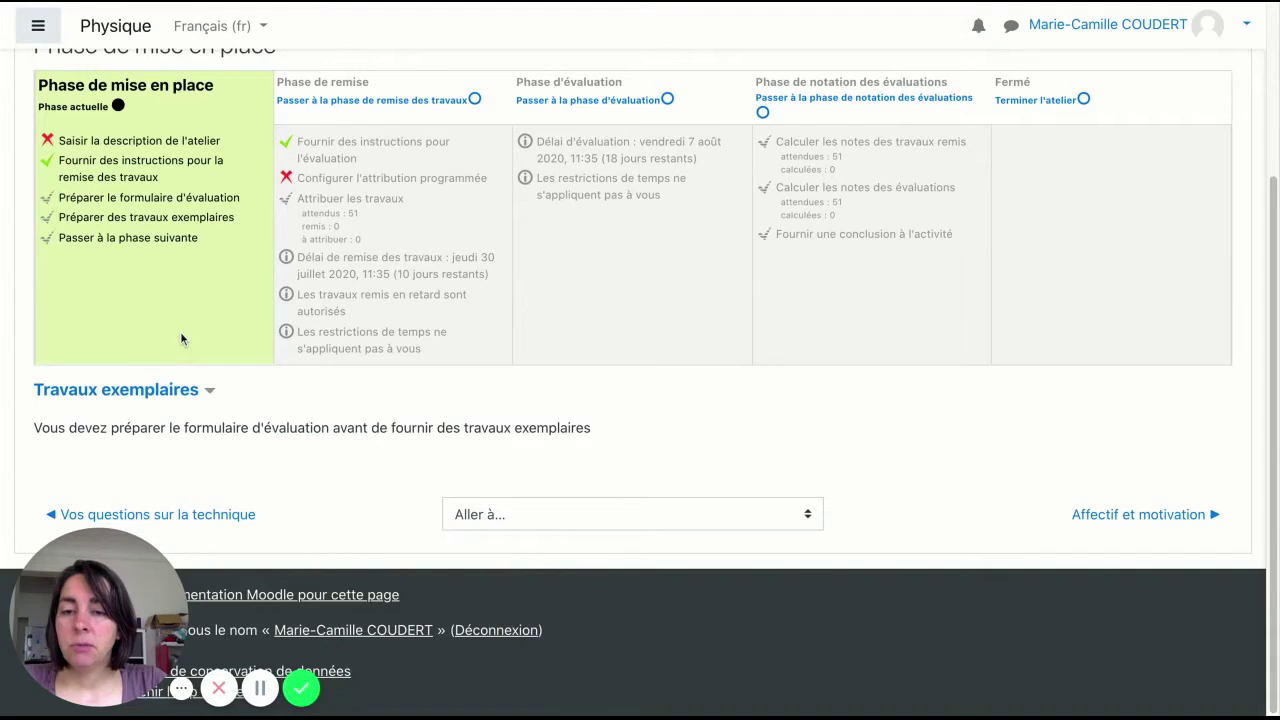
scroll(181, 338, "up", 1)
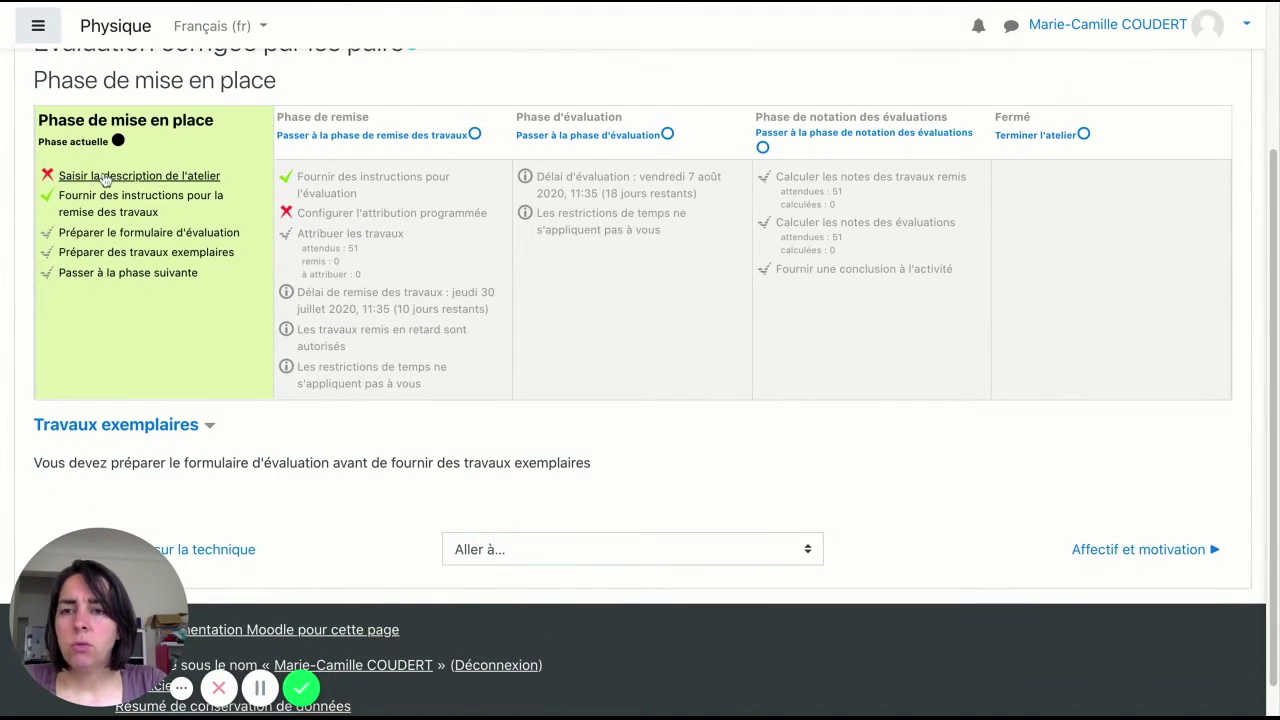
left_click(105, 177)
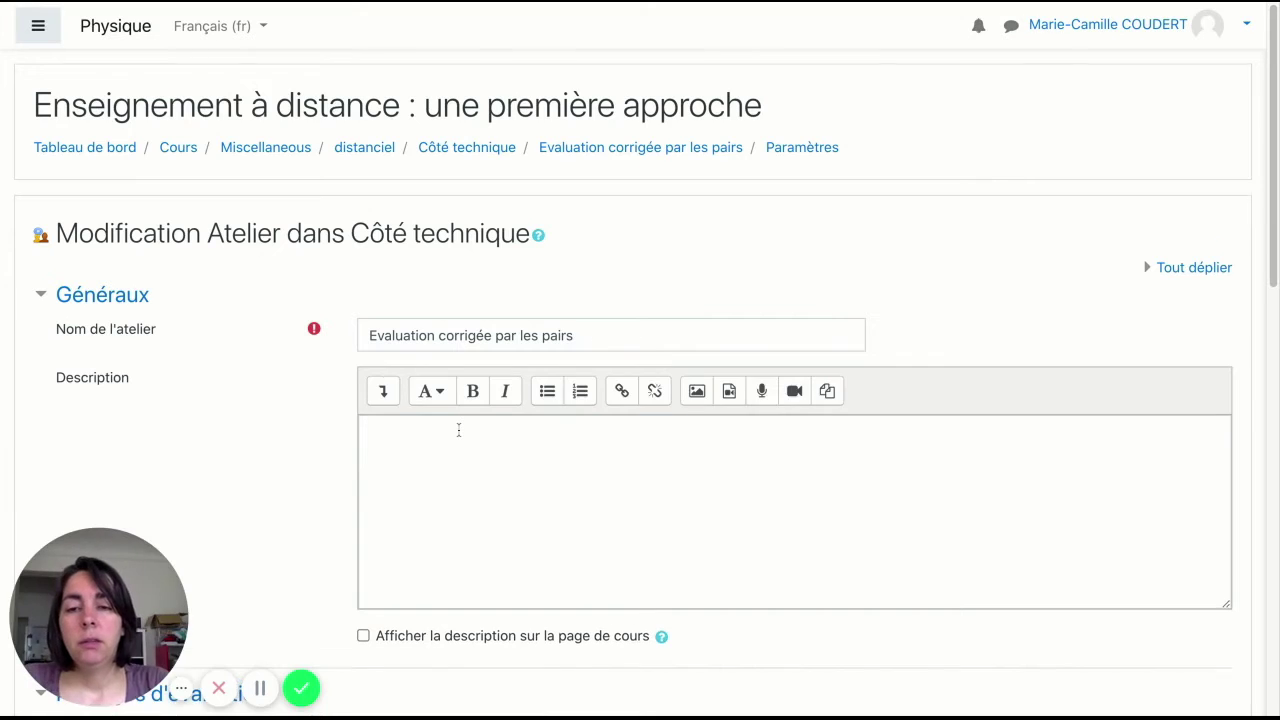
scroll(458, 430, "down", 10)
scroll(408, 401, "up", 10)
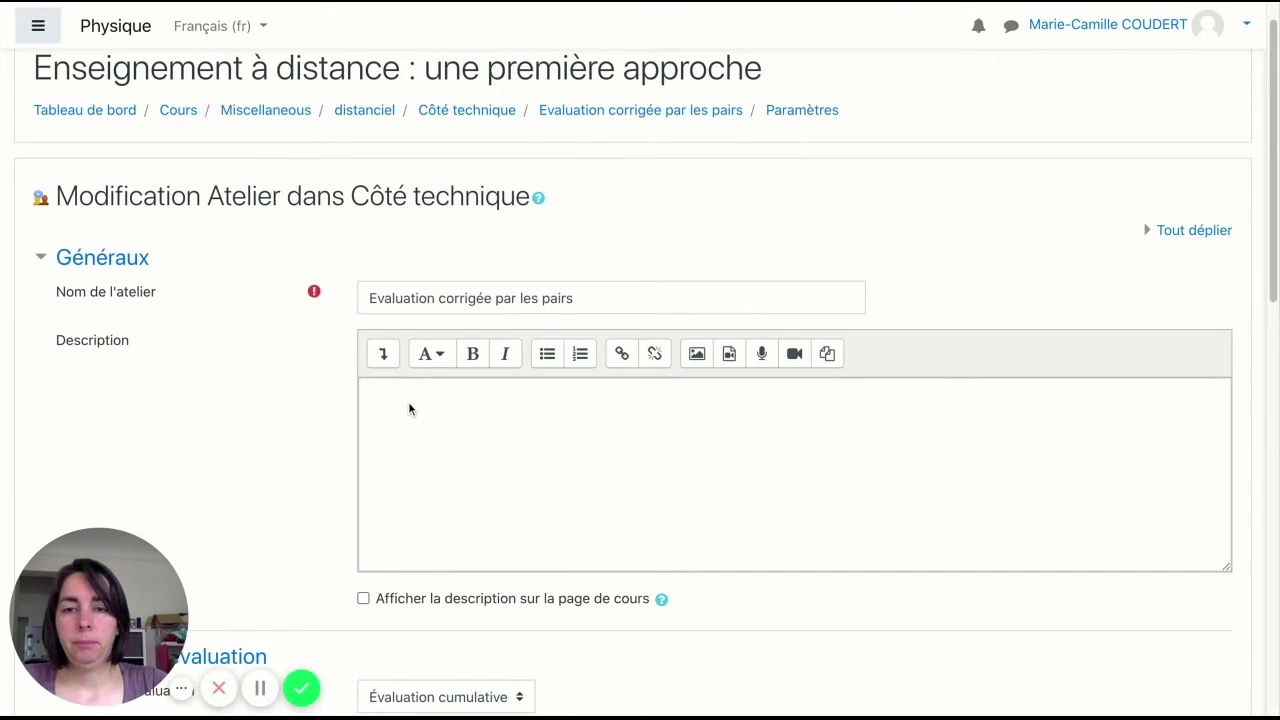
left_click(402, 400)
type("ici m")
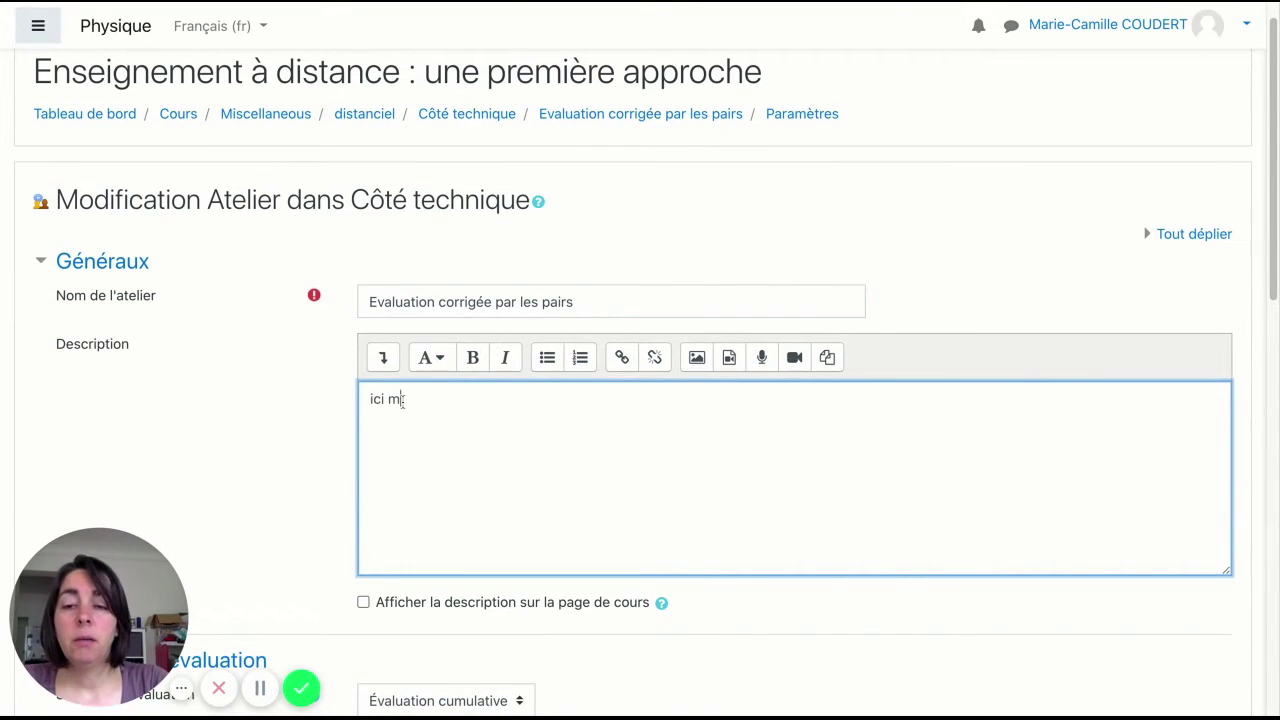
type("ettre une description")
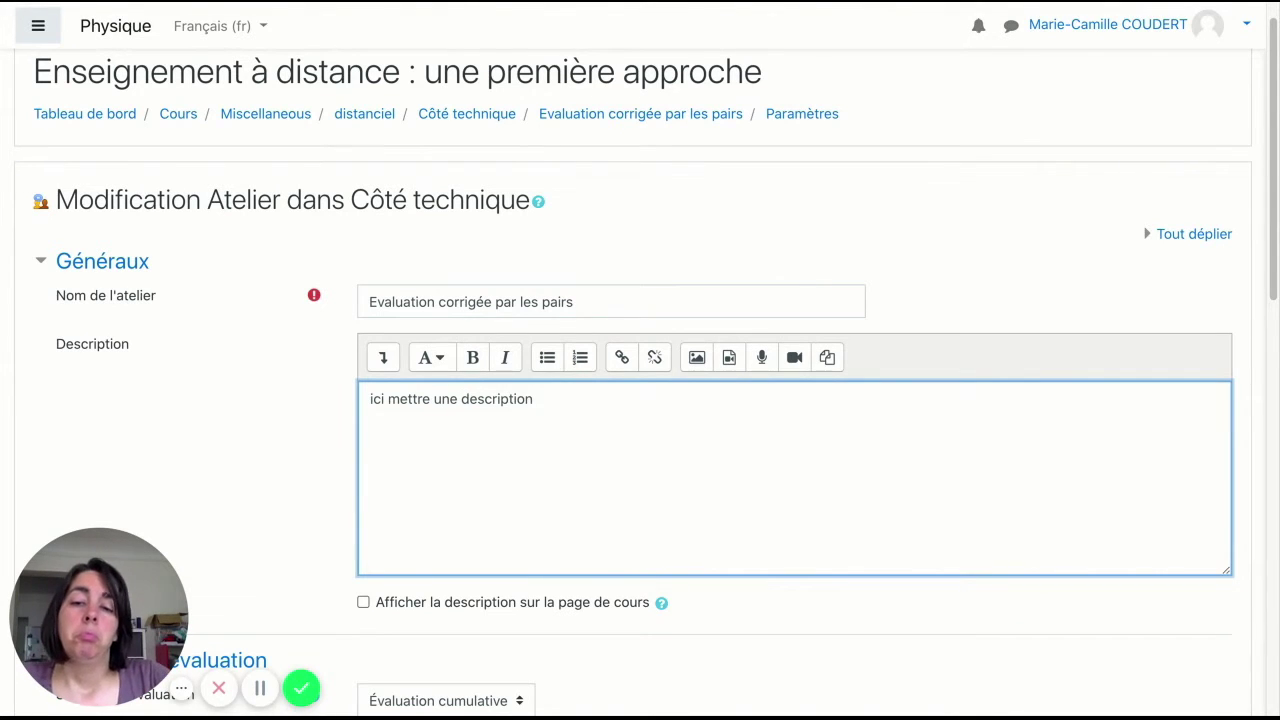
scroll(316, 459, "down", 20)
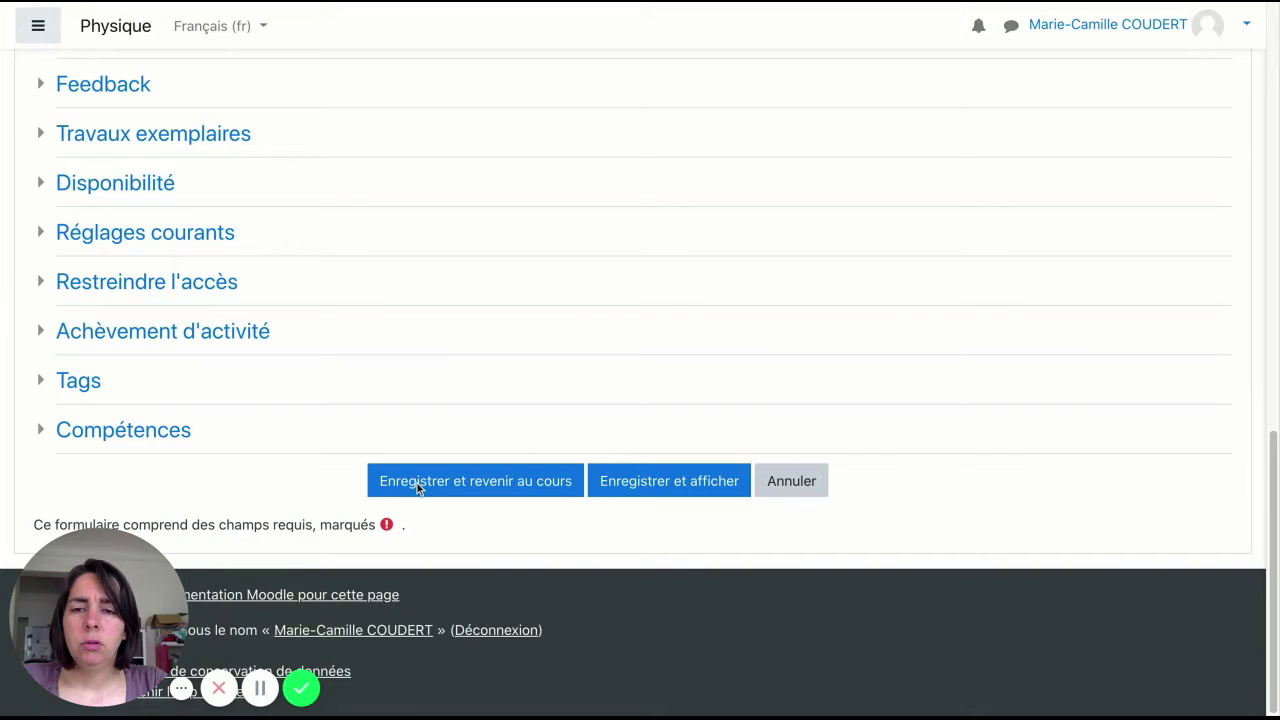
left_click(419, 484)
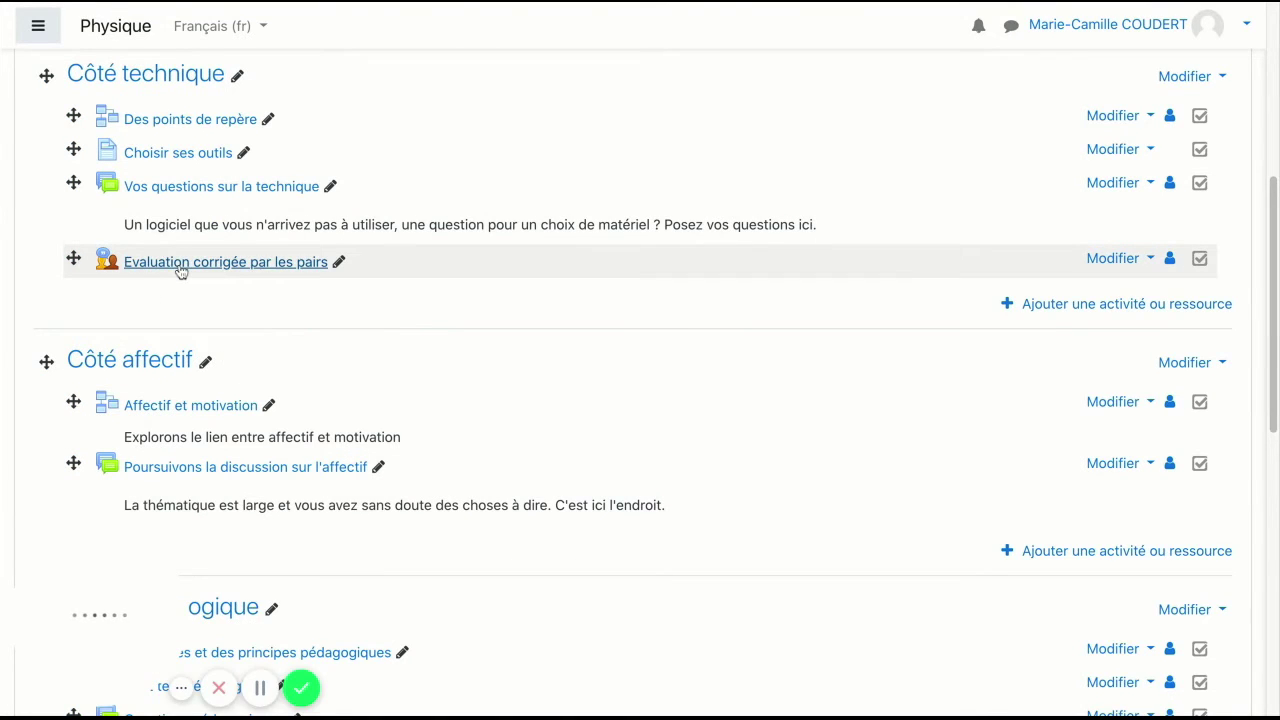
- Reopen the workshop, open its assessment form from the setup phase, and add slots for 2 additional aspects
left_click(180, 266)
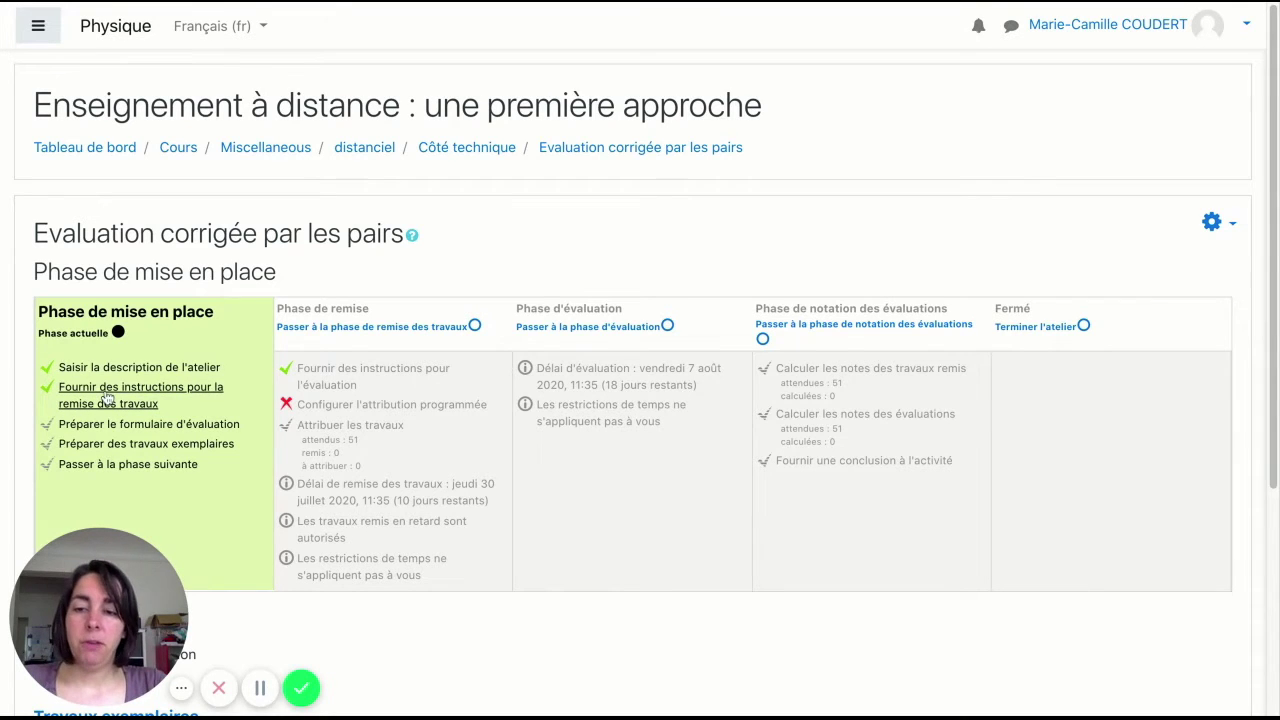
scroll(108, 397, "down", 2)
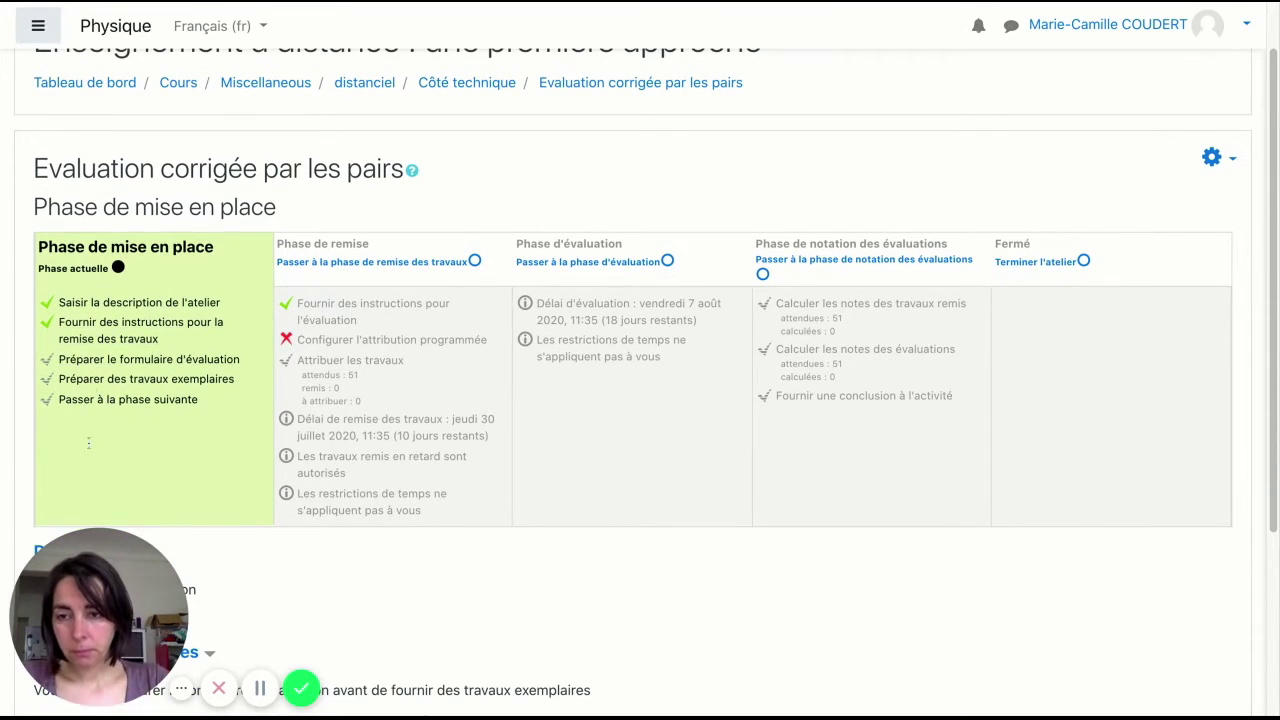
left_click(112, 366)
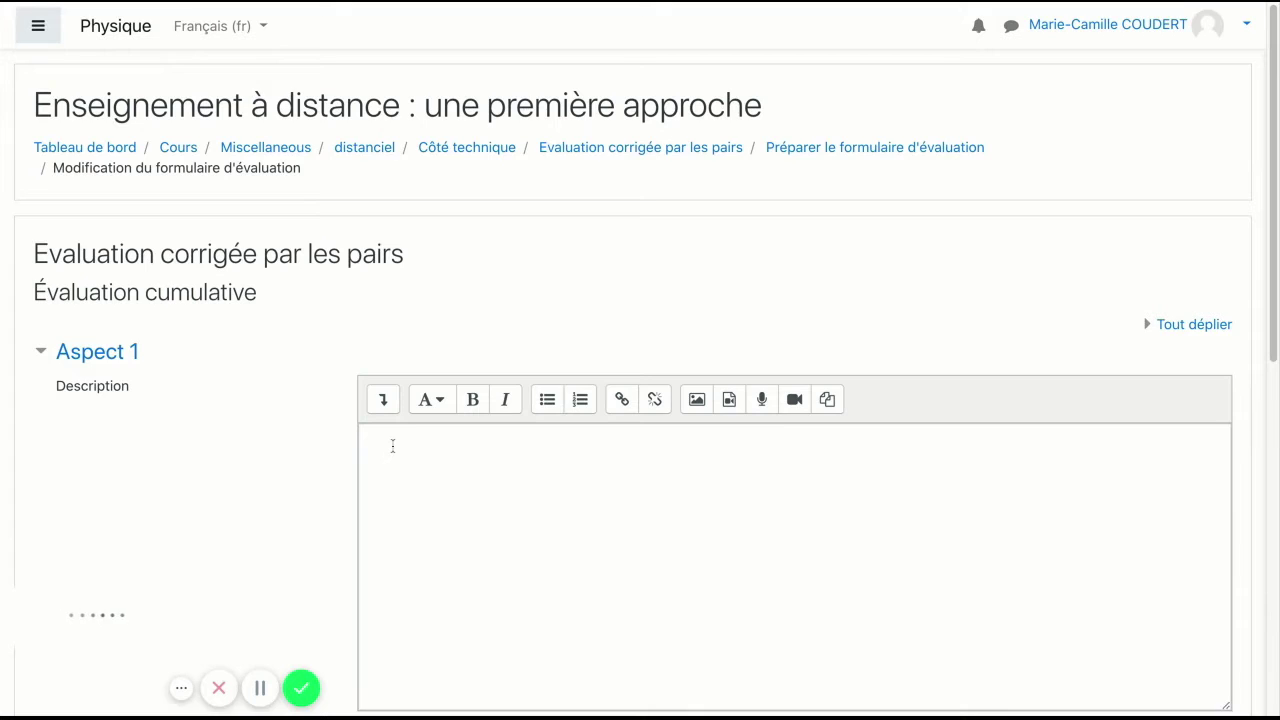
scroll(392, 446, "down", 1)
scroll(140, 345, "down", 4)
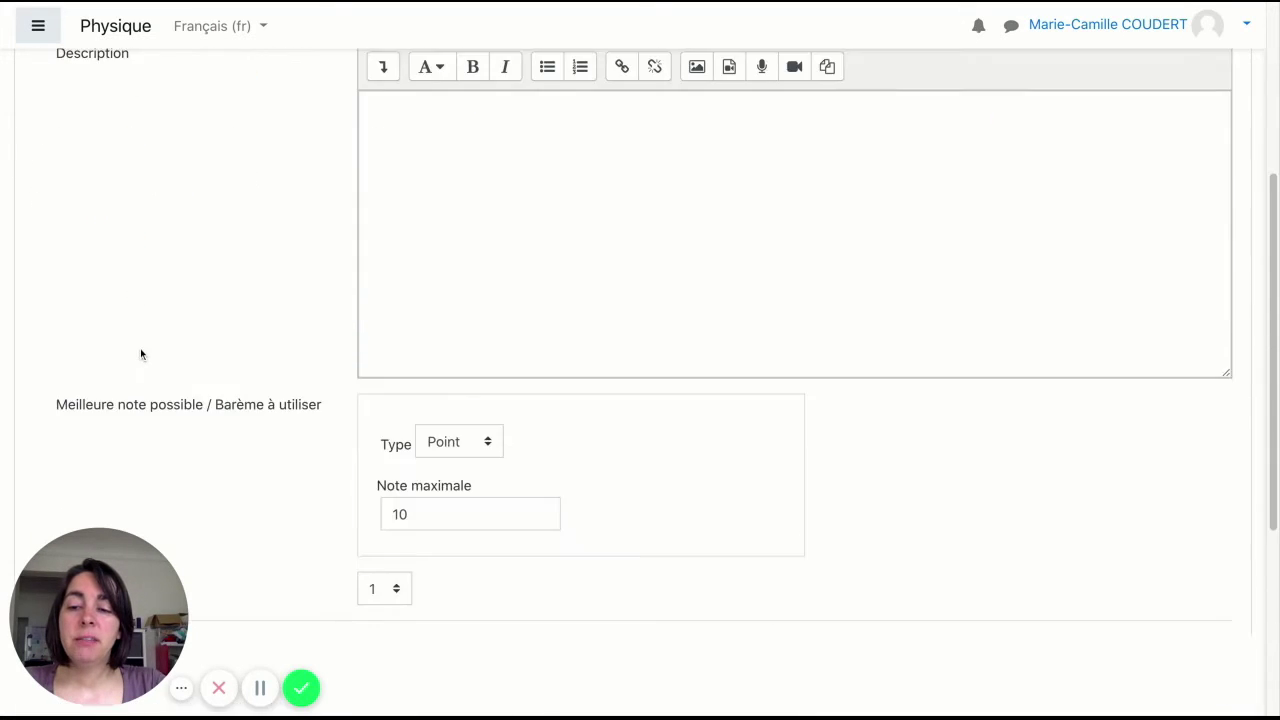
scroll(140, 354, "down", 3)
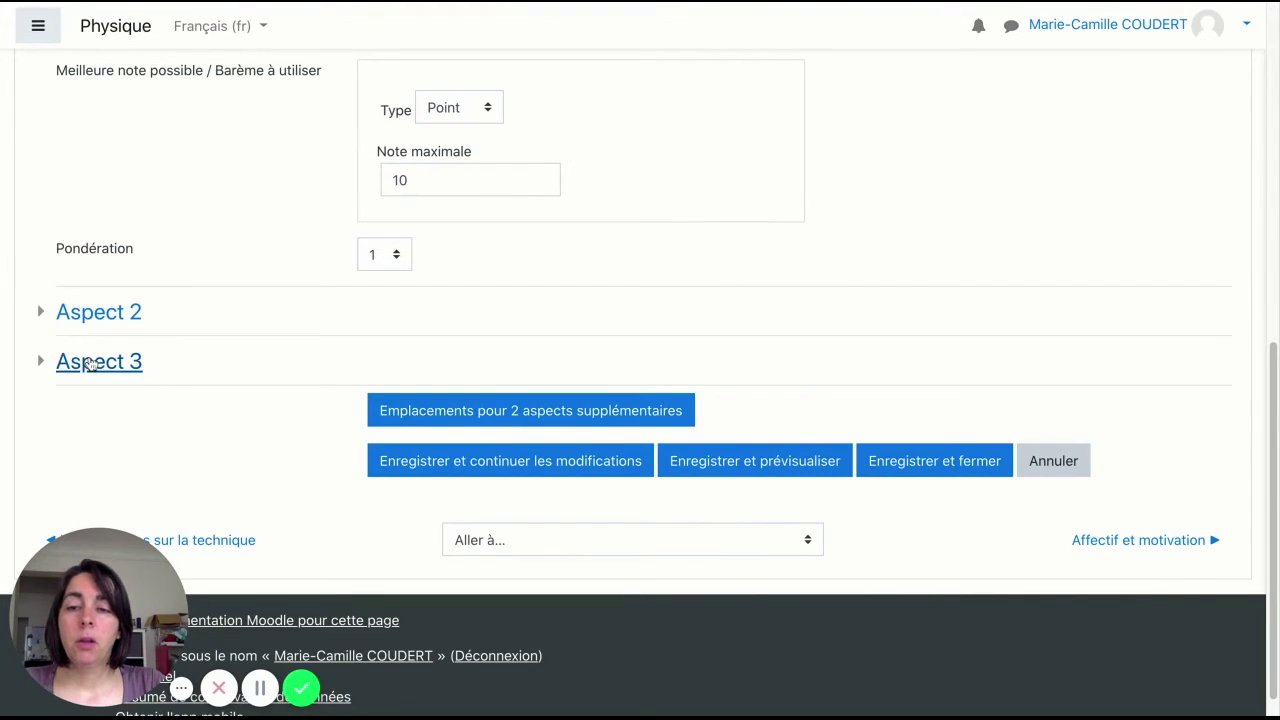
left_click(545, 411)
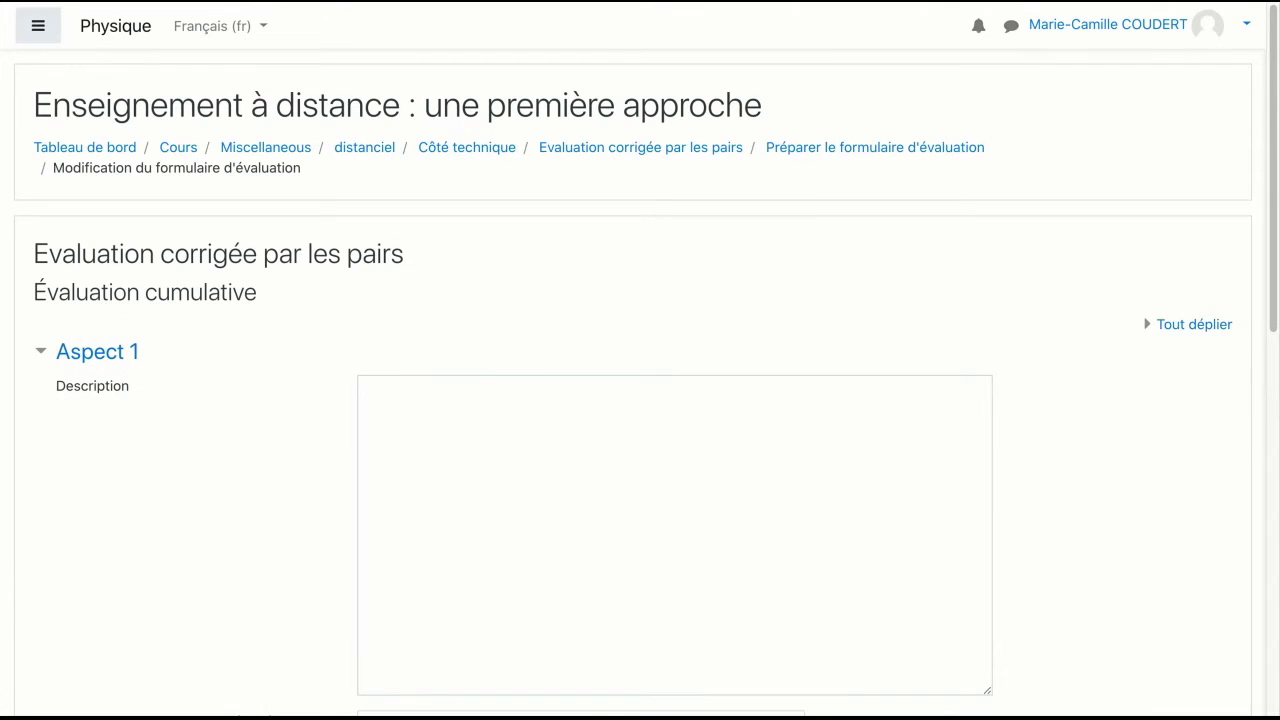
- Enter "Le calcul numérique est bien effectué" as the first line of Aspect 1's description, followed by a new line
scroll(431, 474, "down", 3)
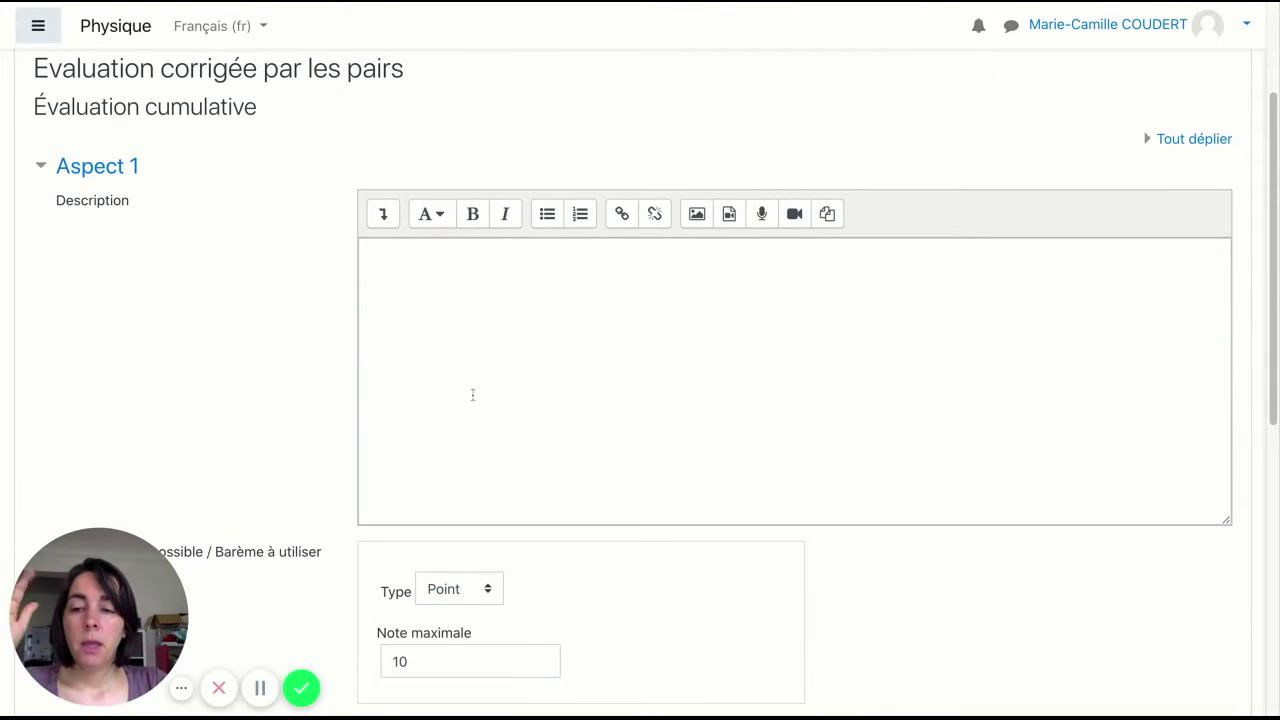
left_click(468, 340)
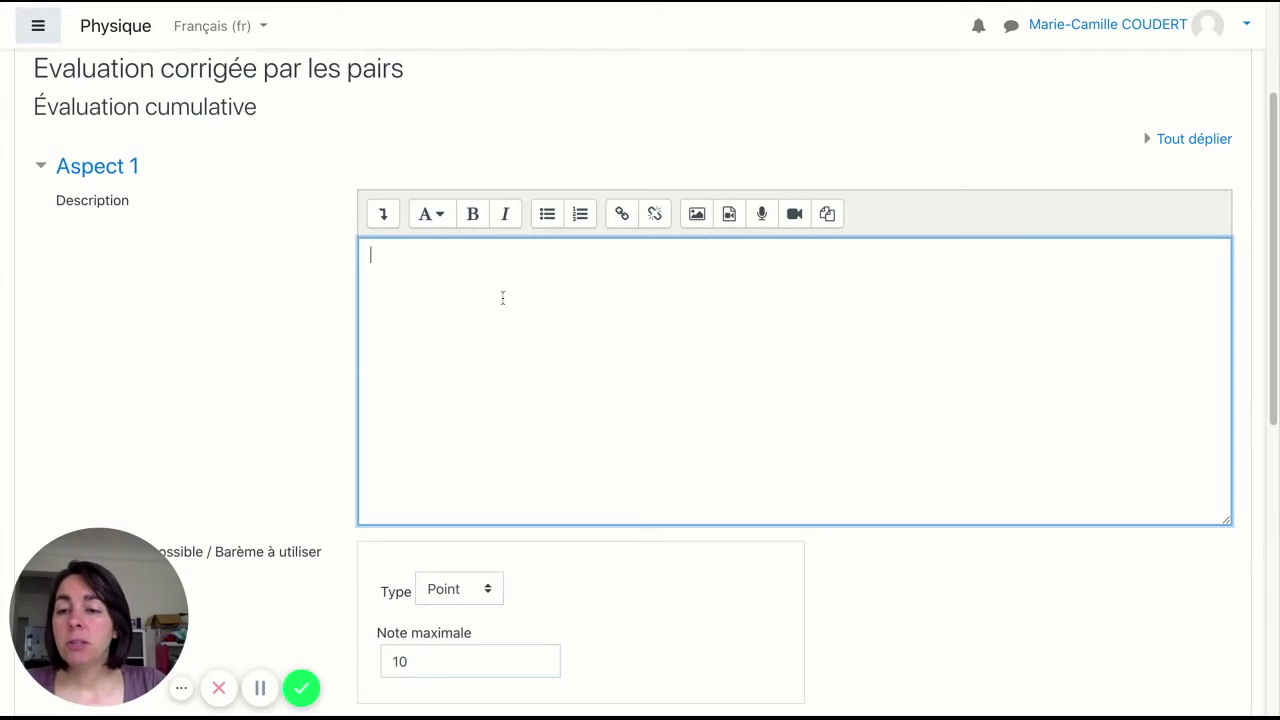
scroll(500, 296, "down", 1)
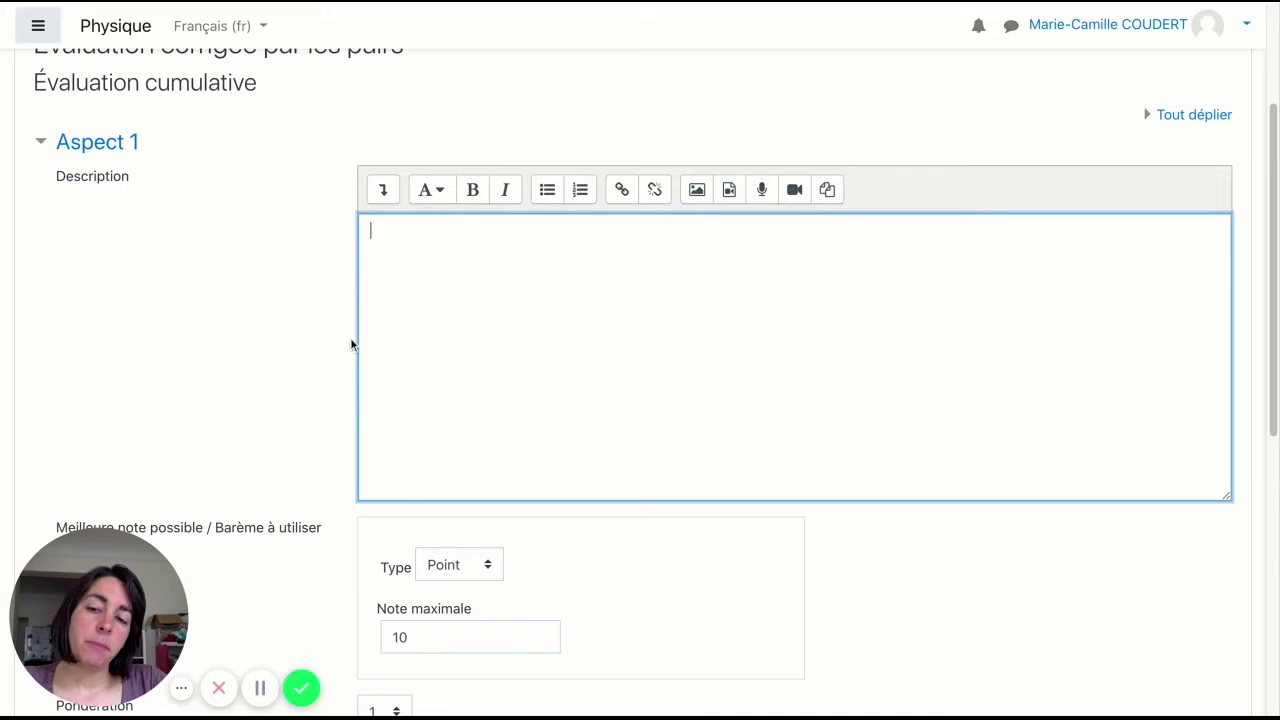
scroll(474, 394, "down", 6)
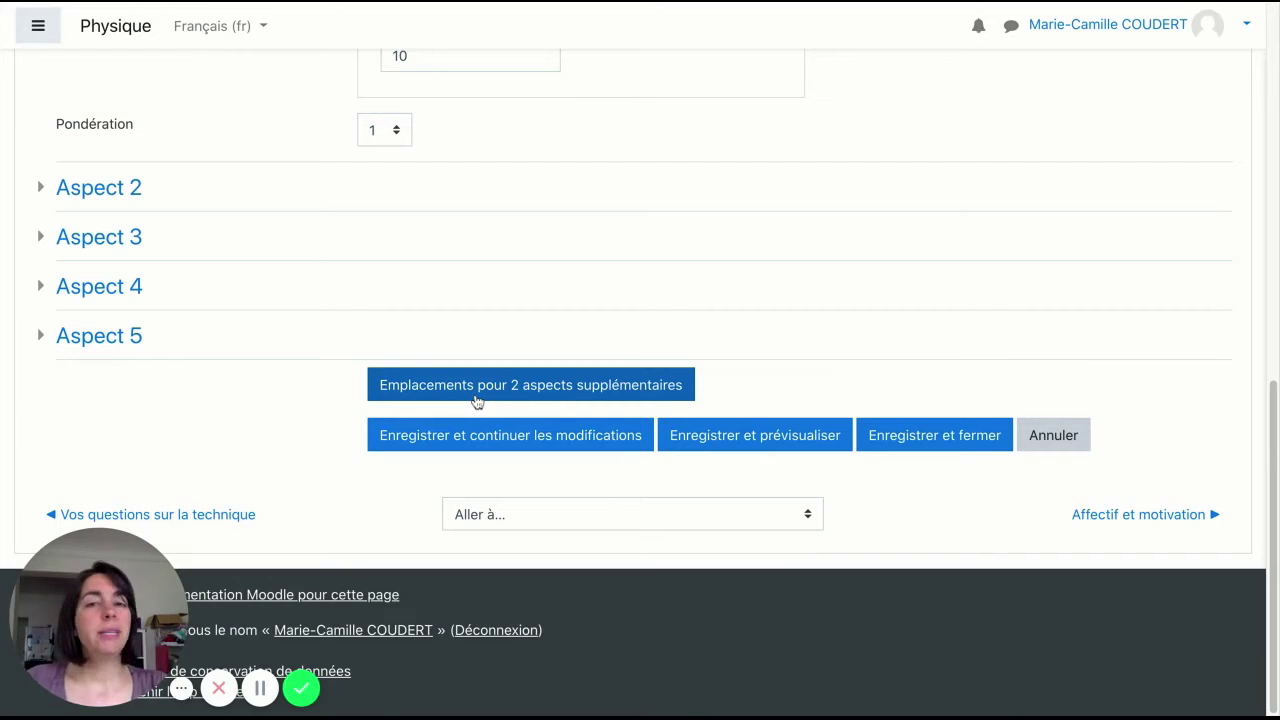
left_click(476, 401)
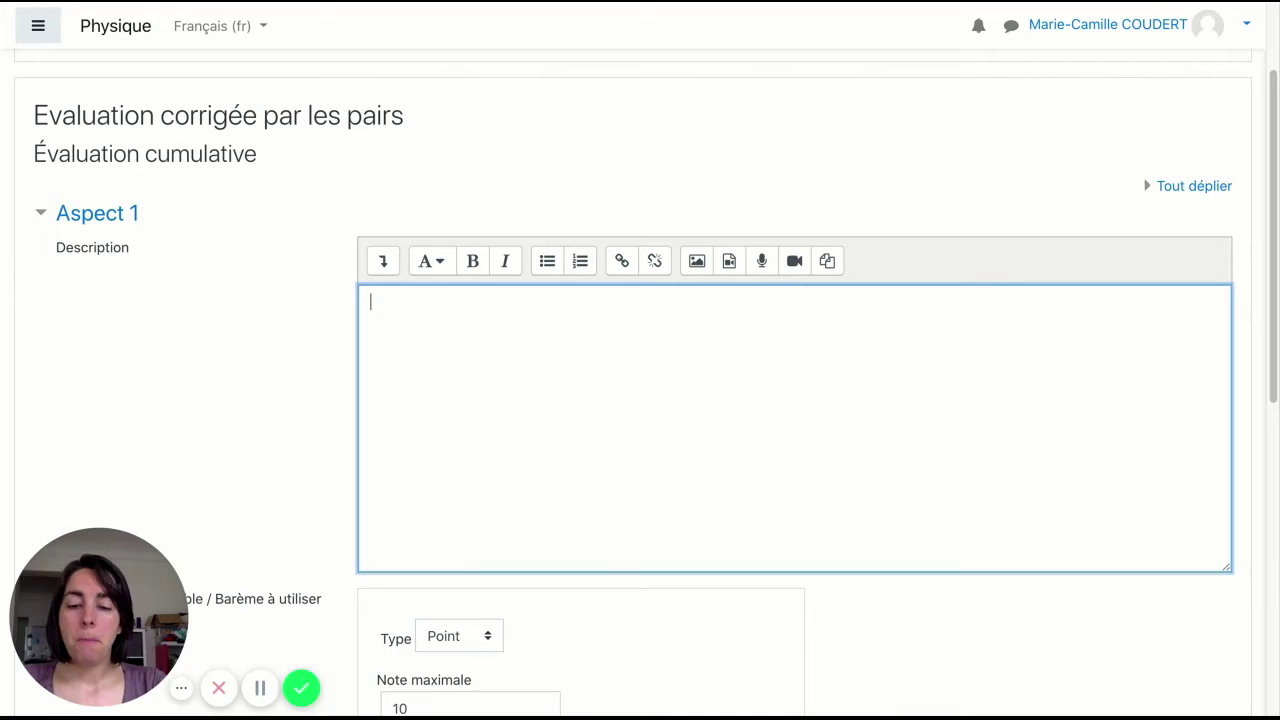
type("Le calcul n")
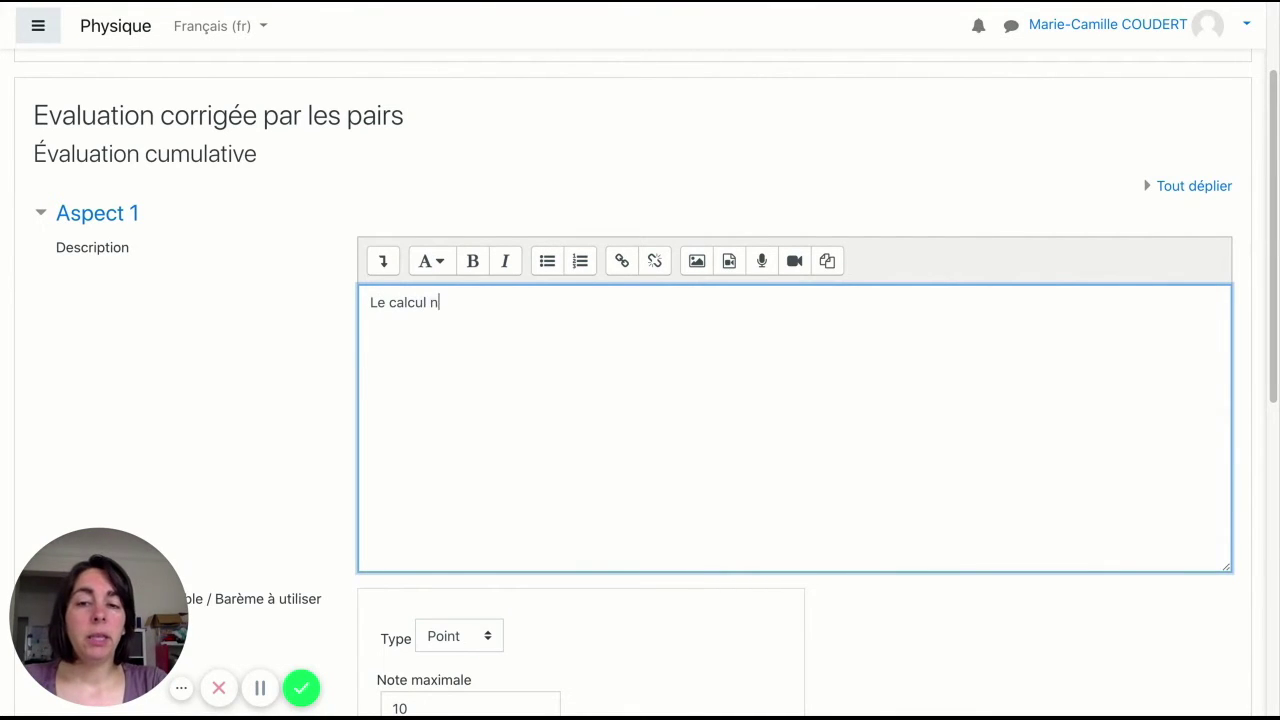
type("umérique")
key("BackSpace")
type("numériqu")
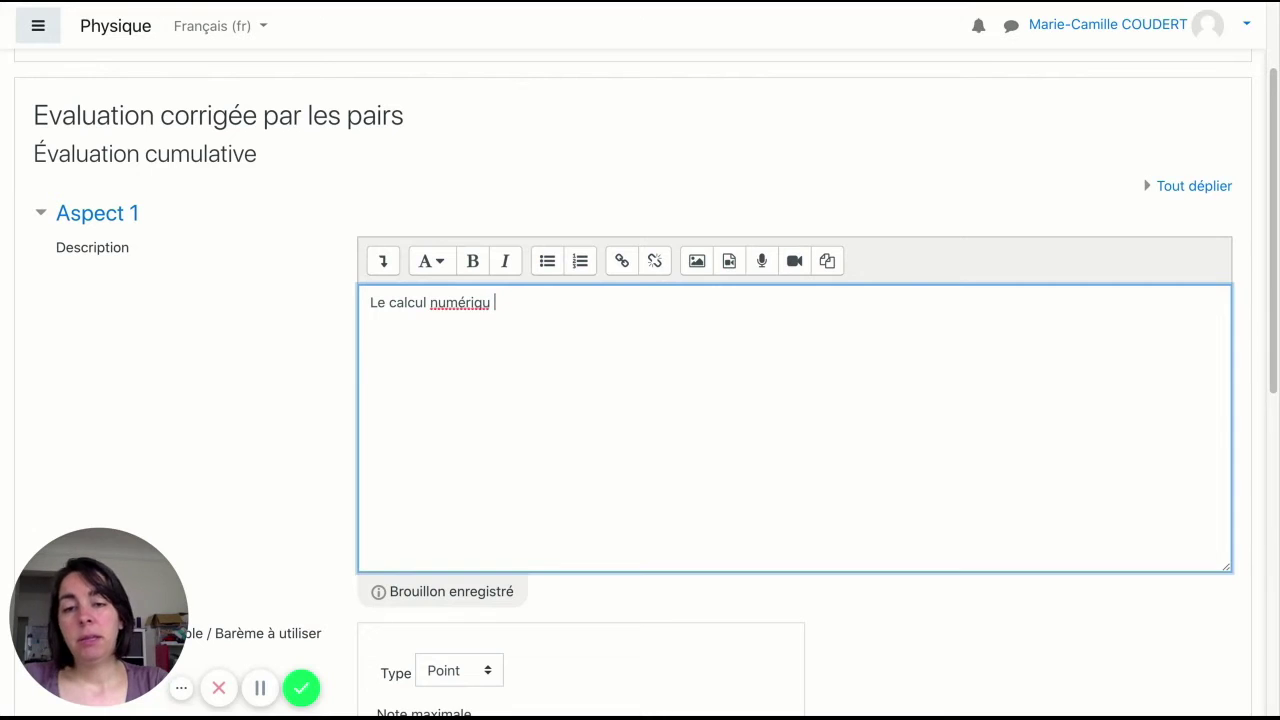
type("e est bien e")
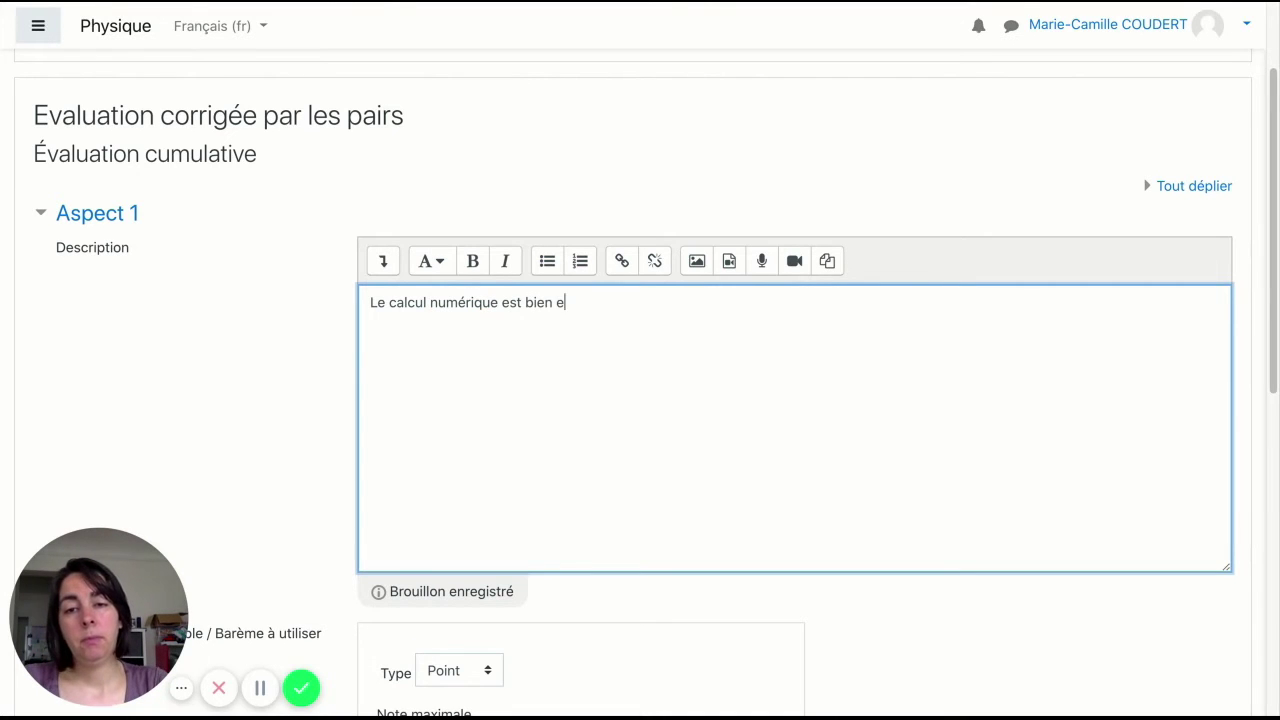
type("ffectué")
key("Return")
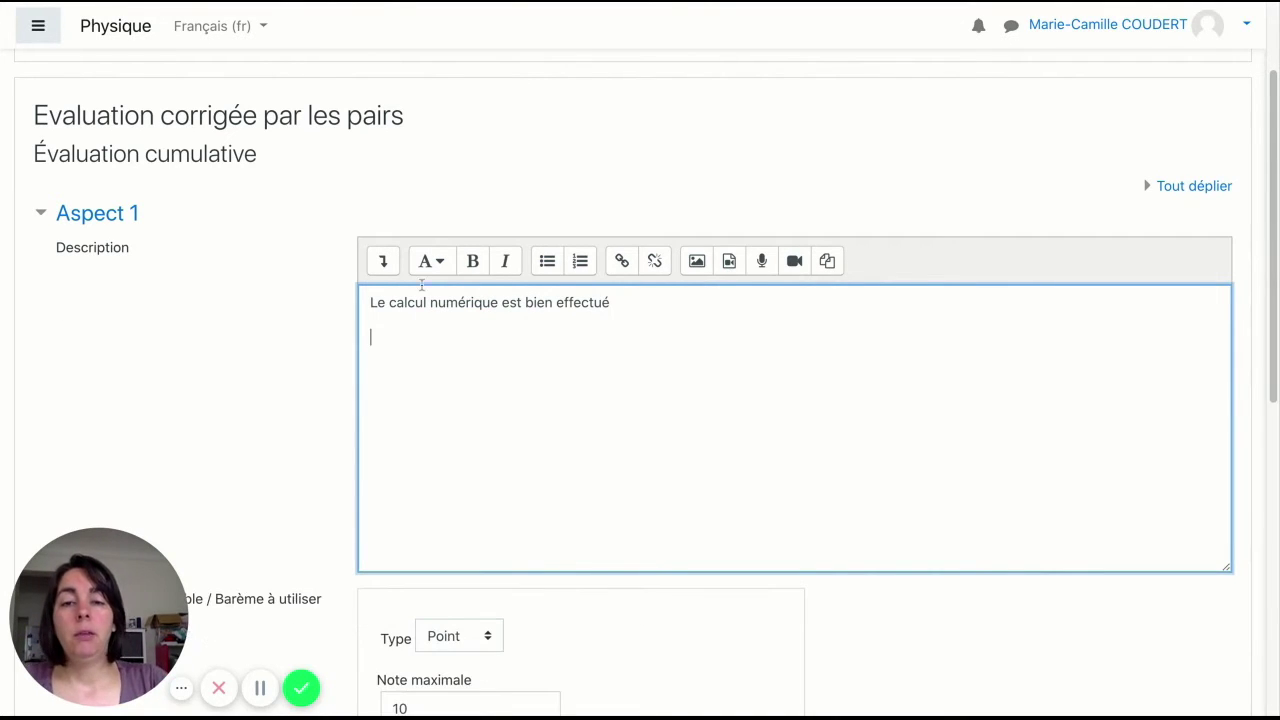
- Add a bulleted list to Aspect 1's description with "les unités sont prises en compte" and "les conversions sont réalisées correctement"
left_click(541, 262)
type("les u")
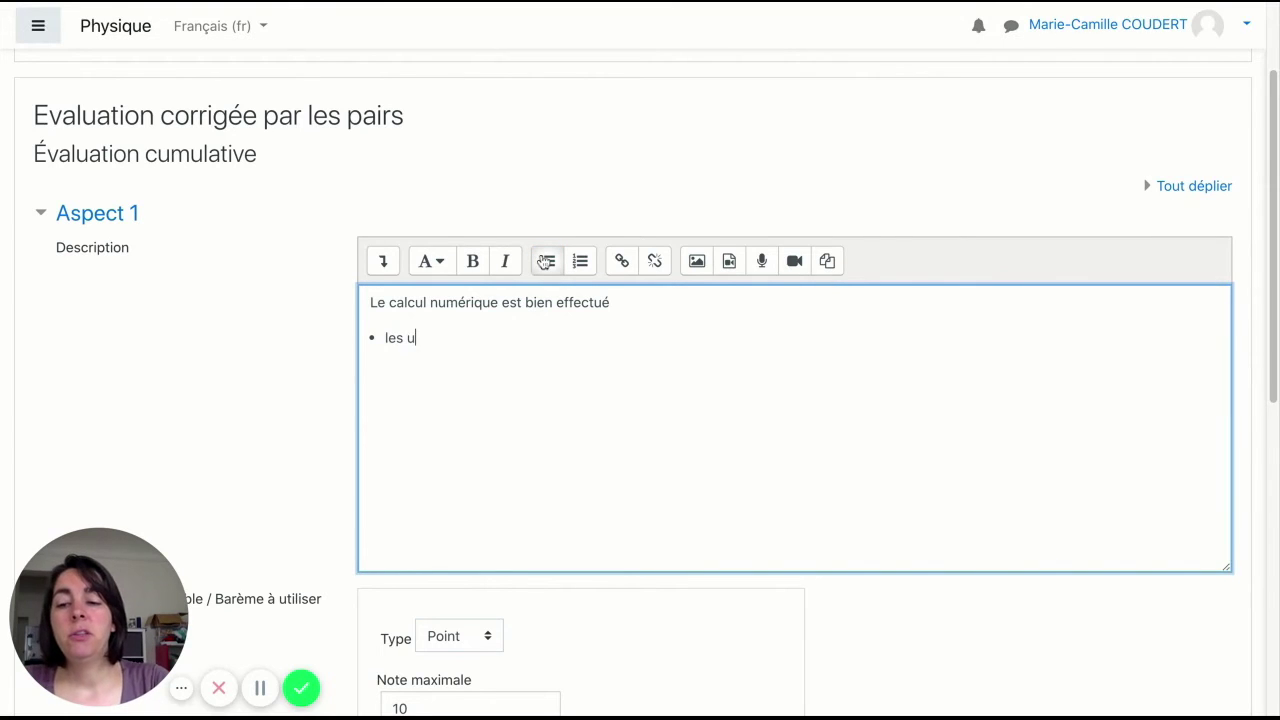
type("nités sont pri")
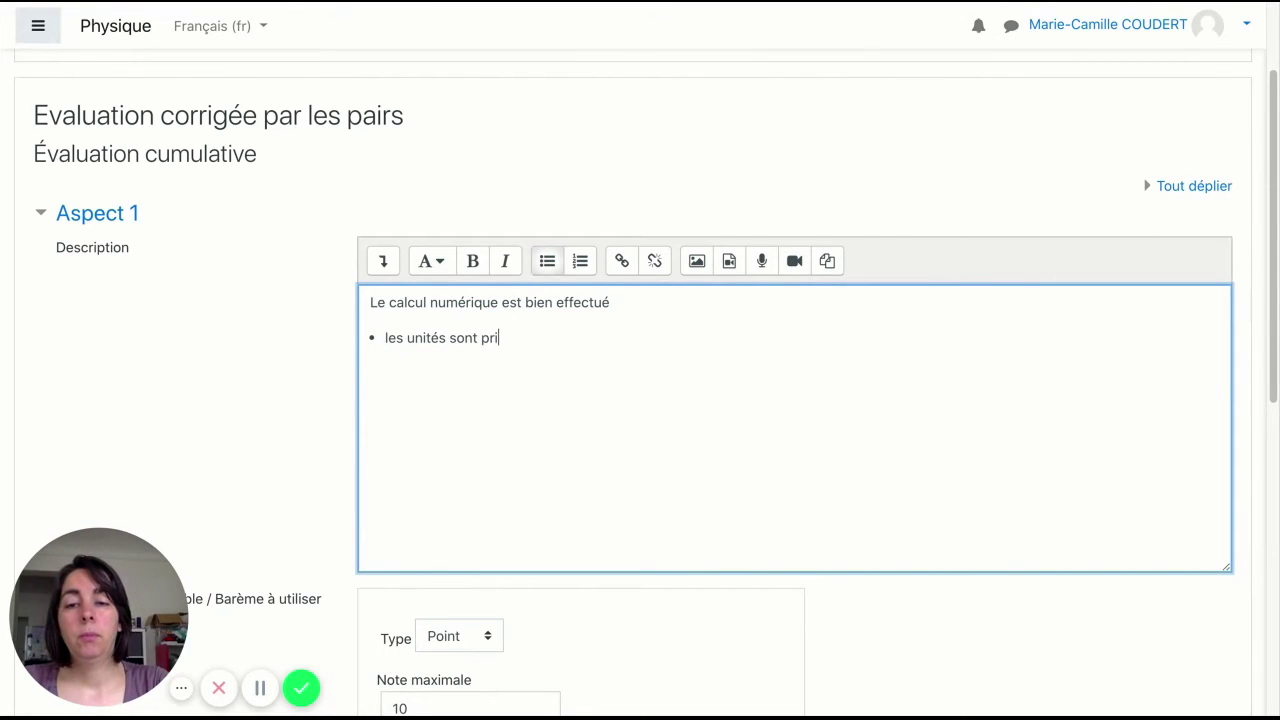
type("ses en compte")
key("Return")
type("les conversions sonr")
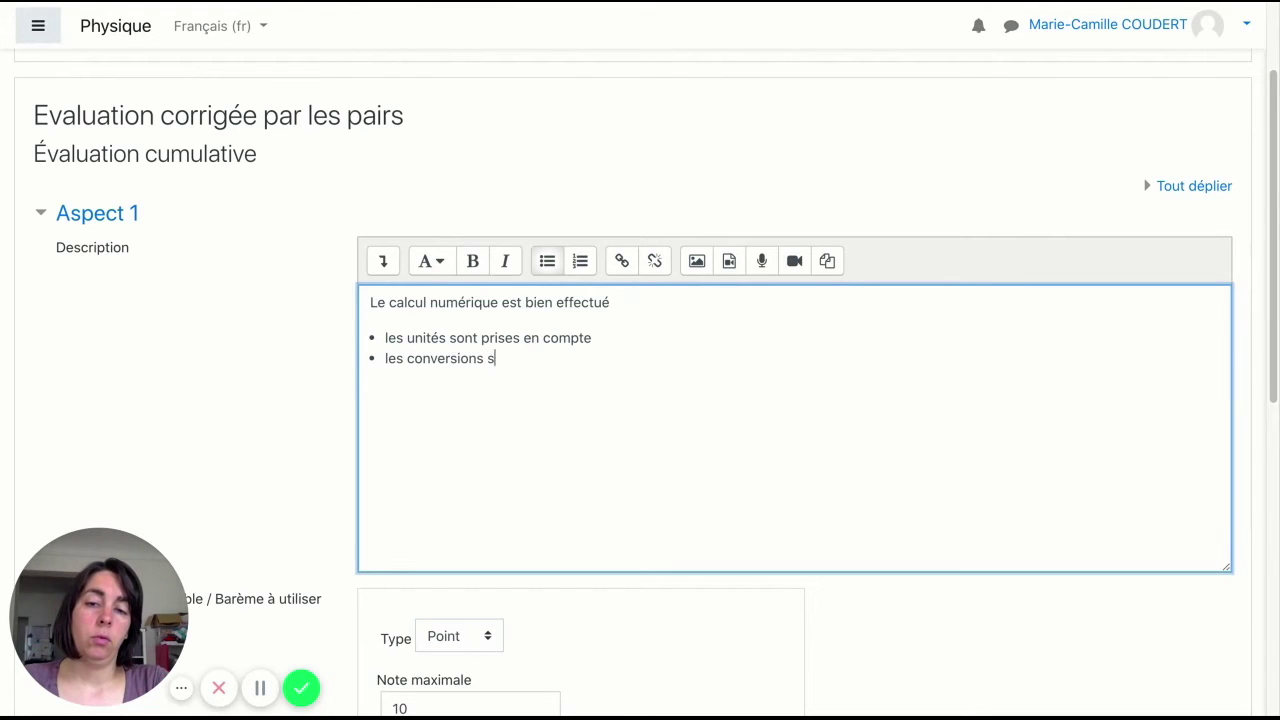
key("BackSpace")
key("BackSpace")
type("t réalis")
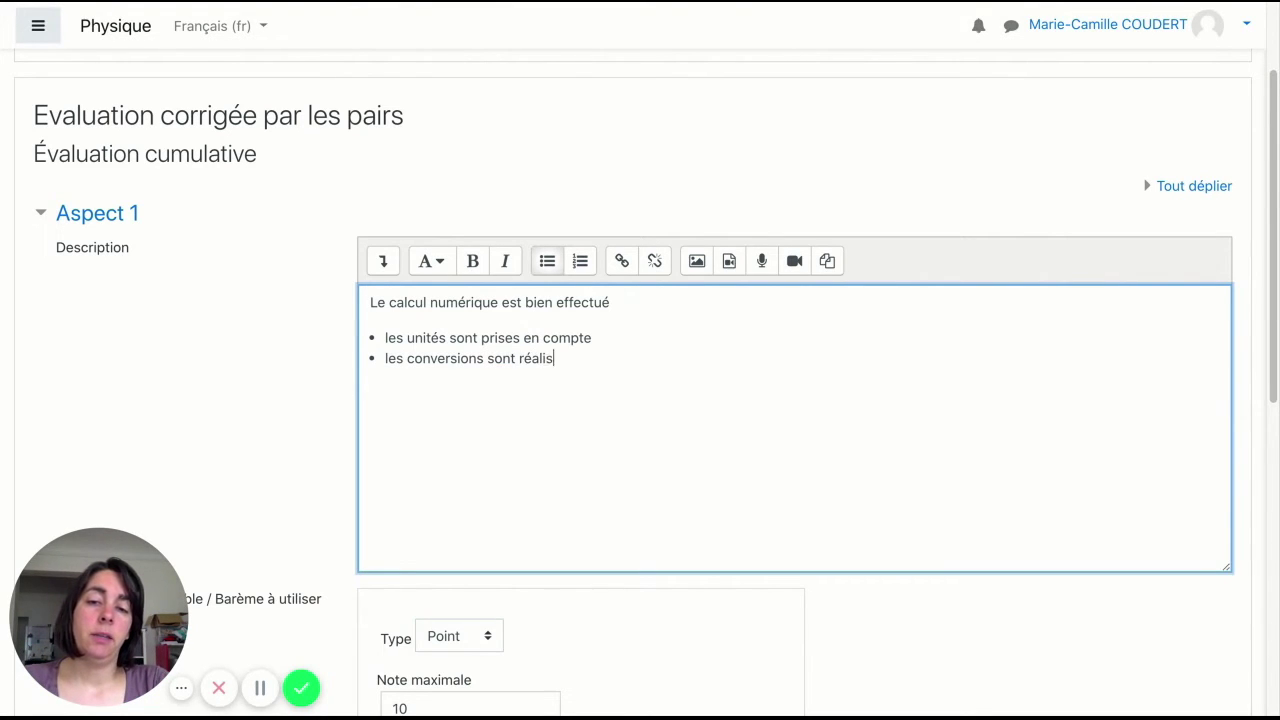
type("ées correctement")
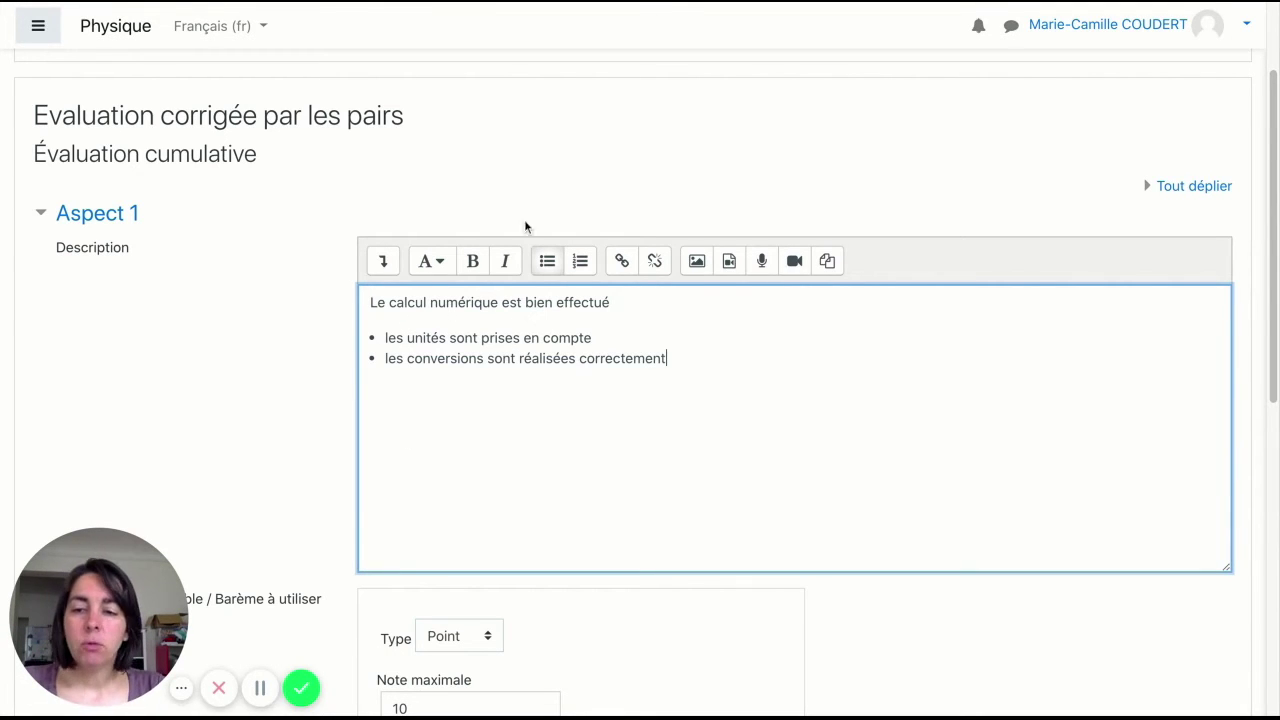
- Examine Aspect 1's grade type, maximum grade and weighting options, and the aspect sections below them
scroll(460, 401, "down", 3)
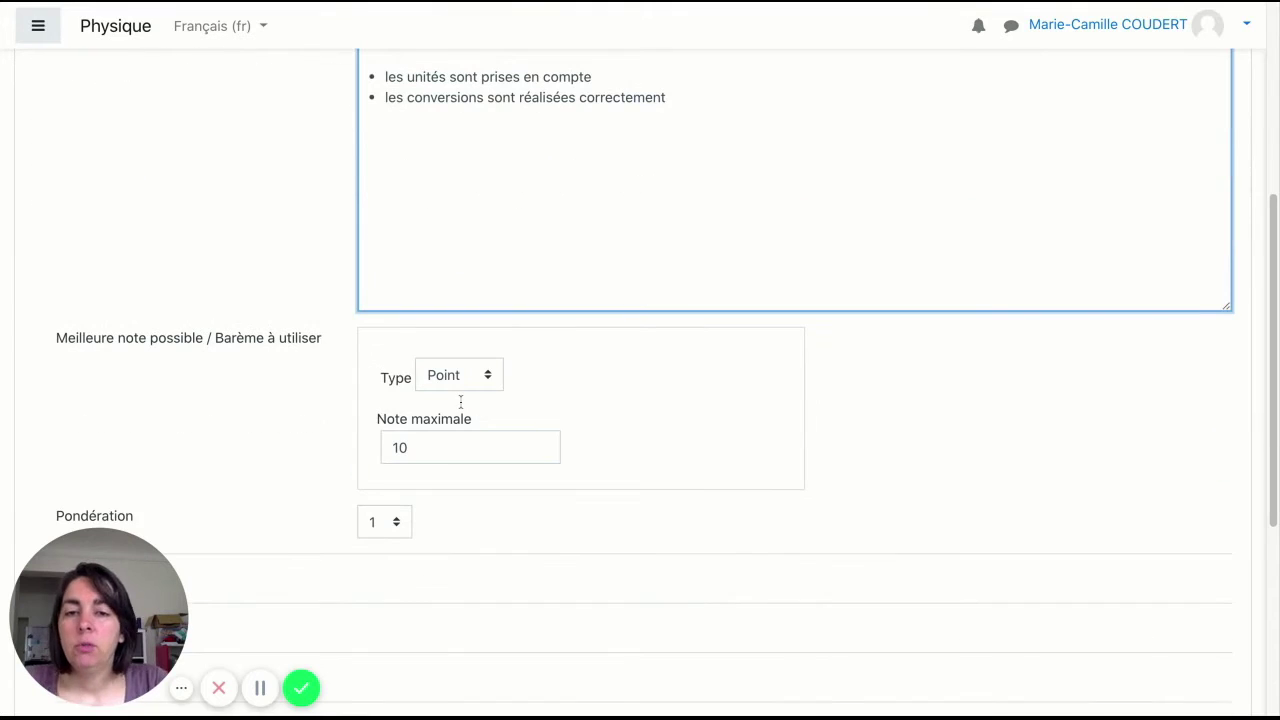
scroll(460, 401, "down", 2)
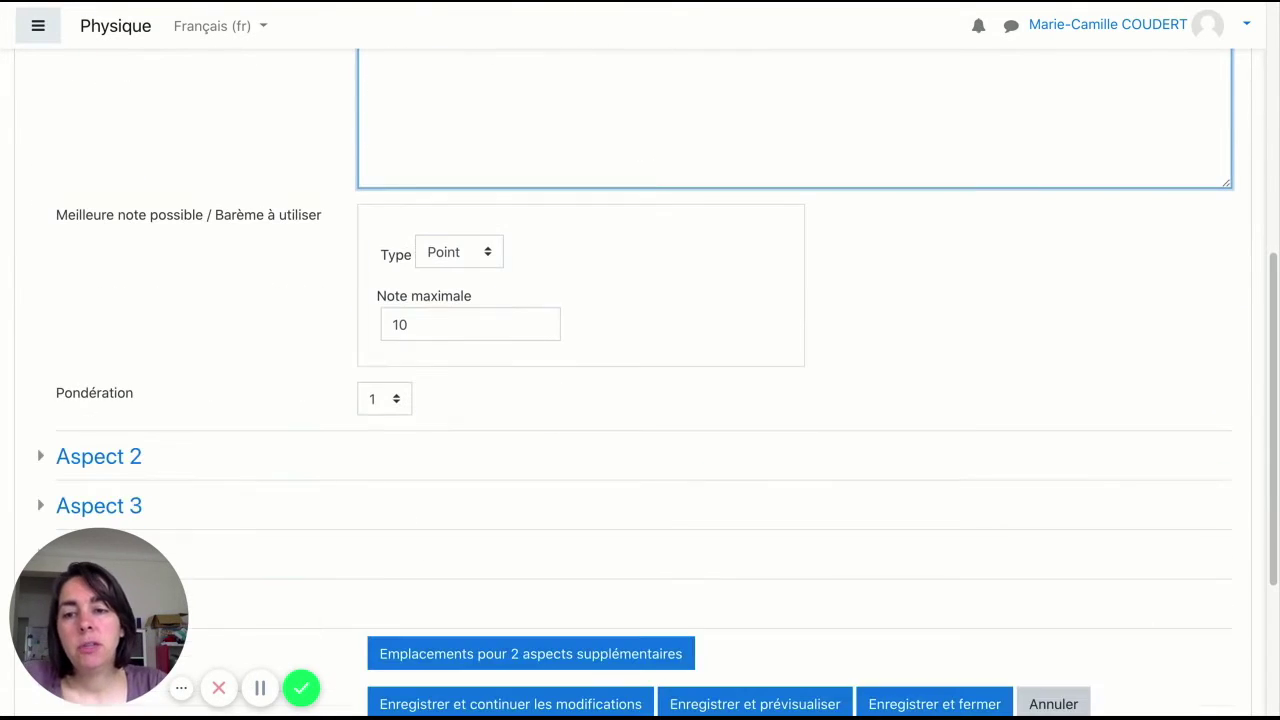
scroll(460, 401, "down", 2)
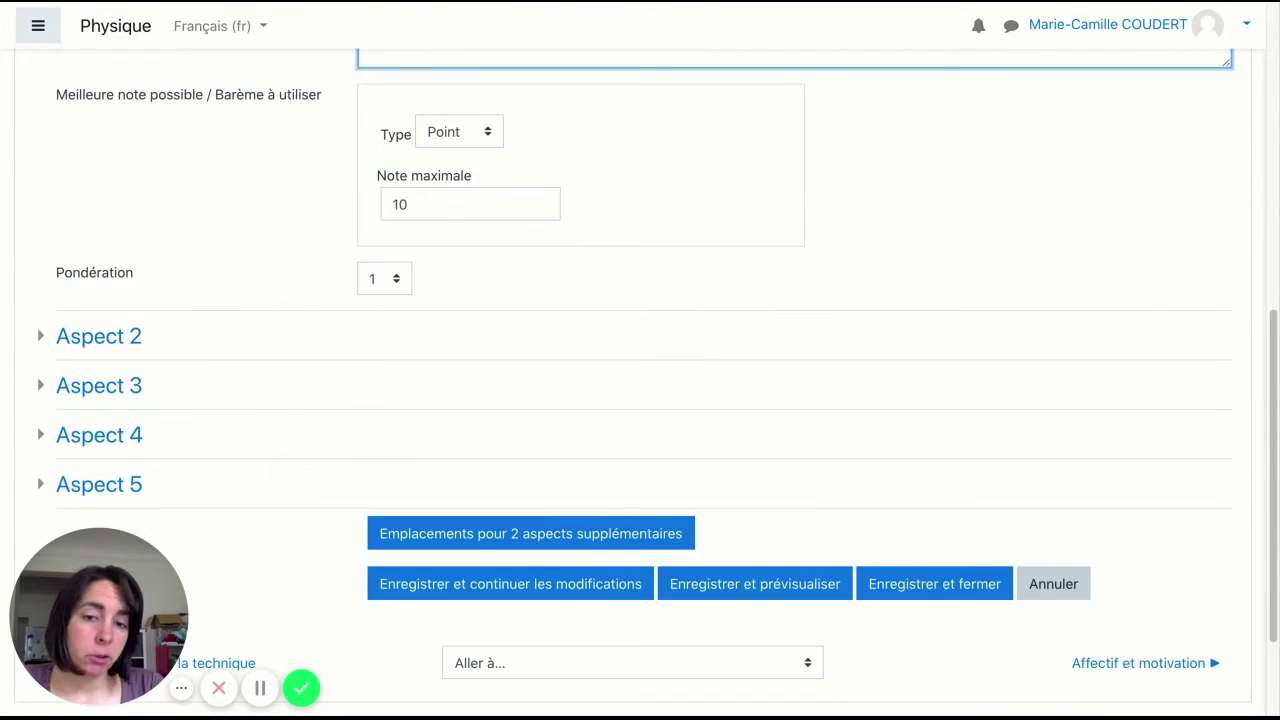
- Set the maximum grade of Aspect 1 to 6 points
scroll(279, 243, "up", 4)
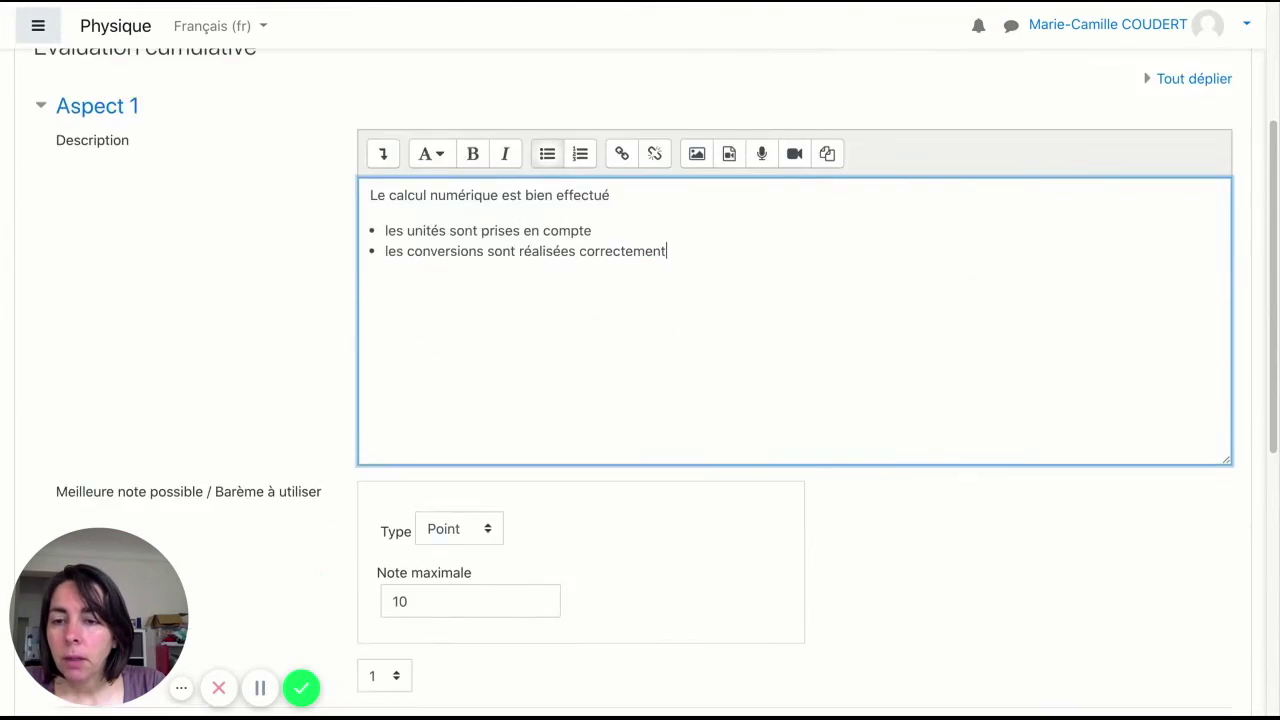
scroll(279, 243, "down", 2)
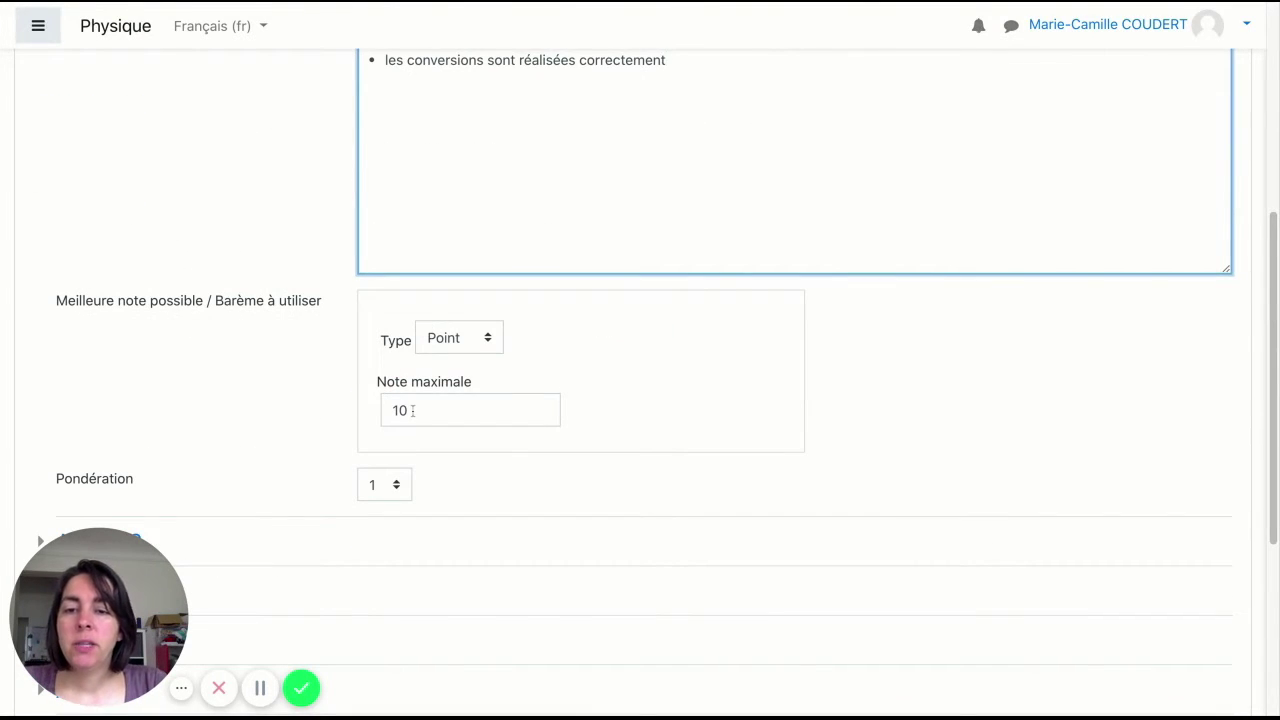
scroll(288, 302, "up", 1)
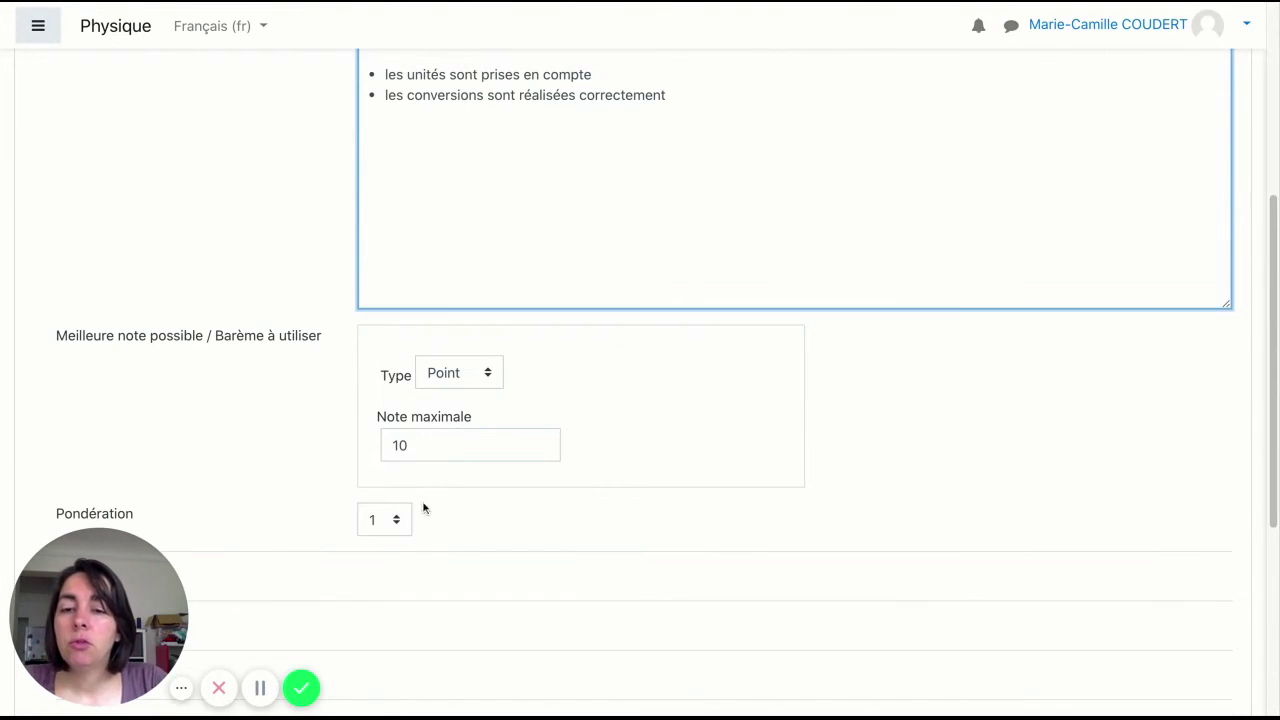
scroll(423, 505, "down", 1)
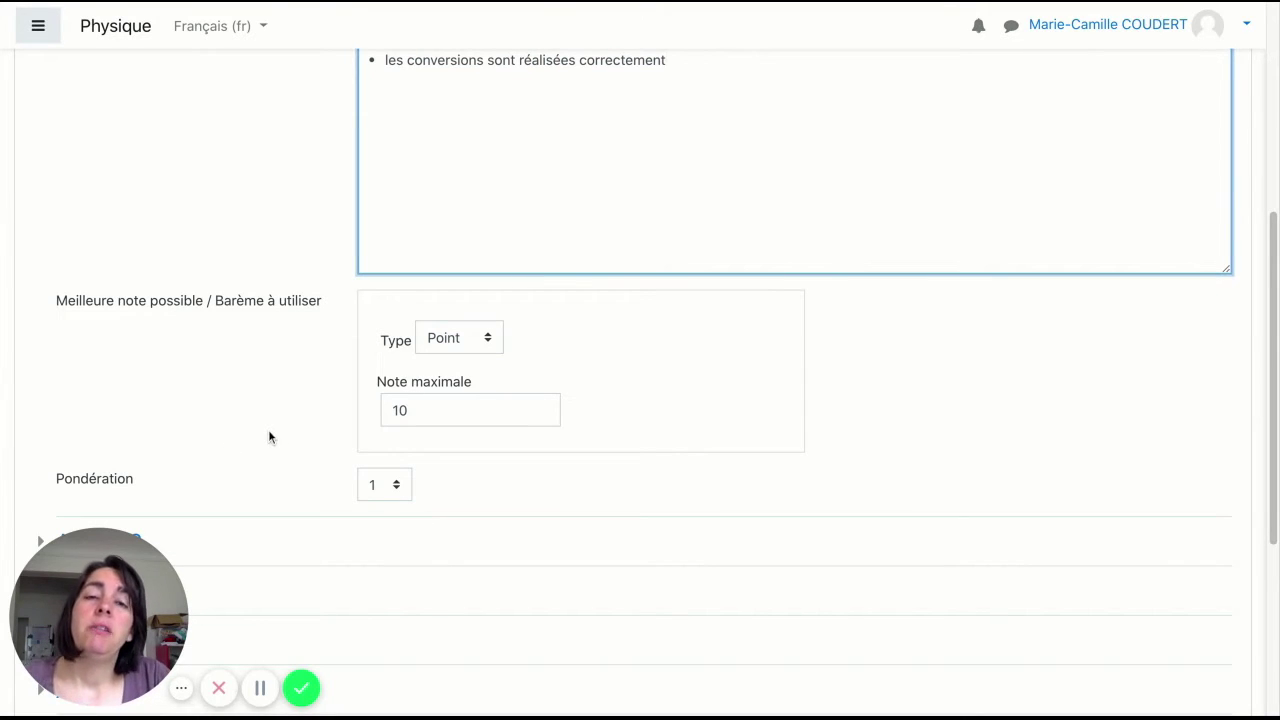
scroll(300, 350, "up", 10)
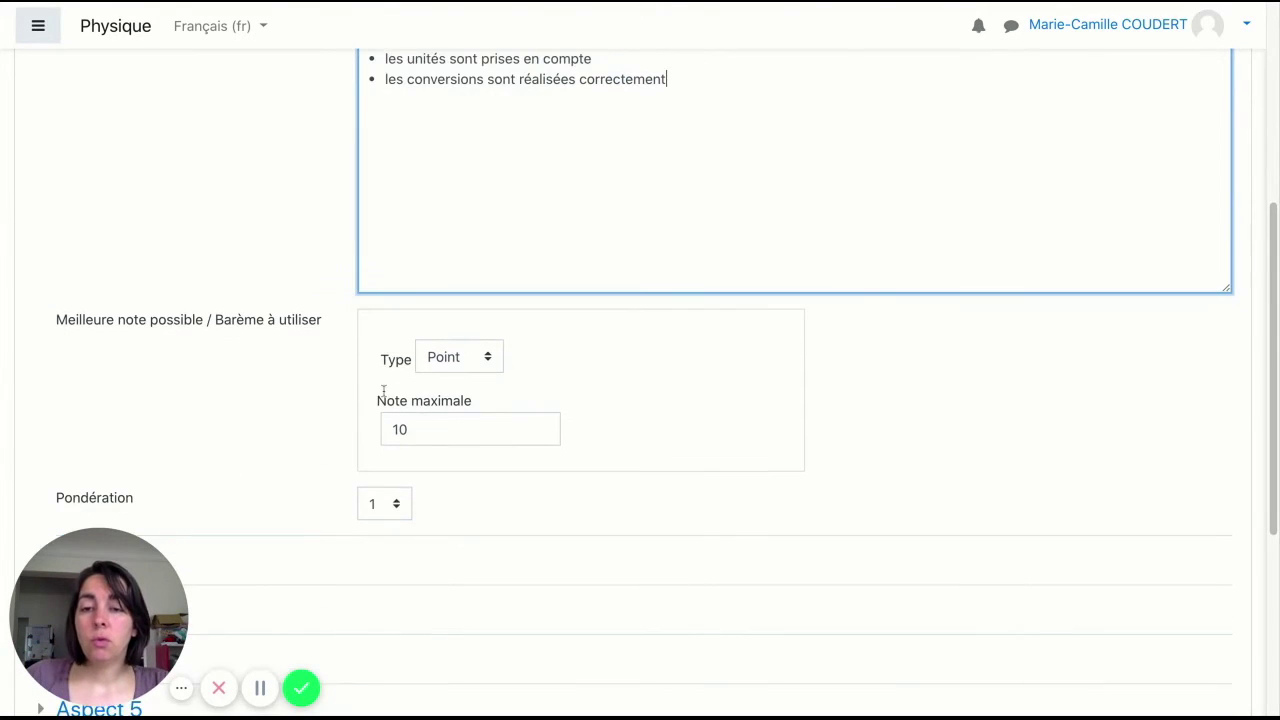
scroll(372, 418, "down", 7)
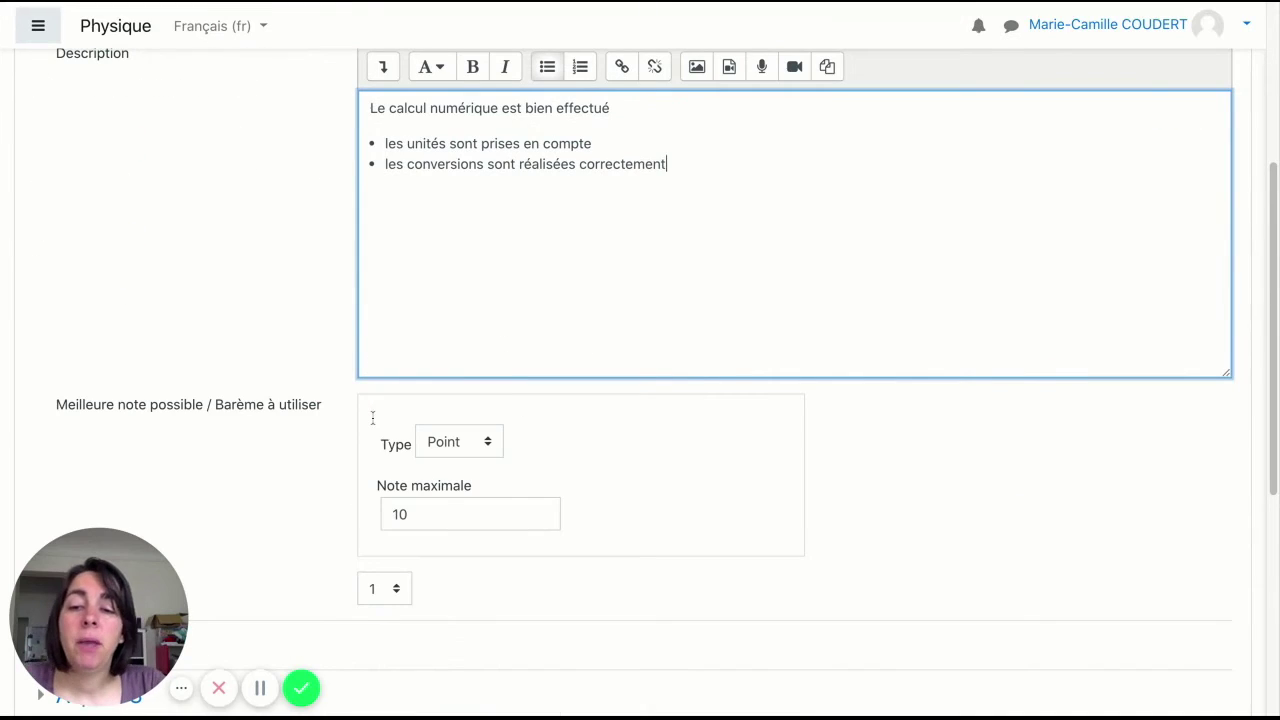
left_click(396, 513)
double_click(398, 513)
type("6")
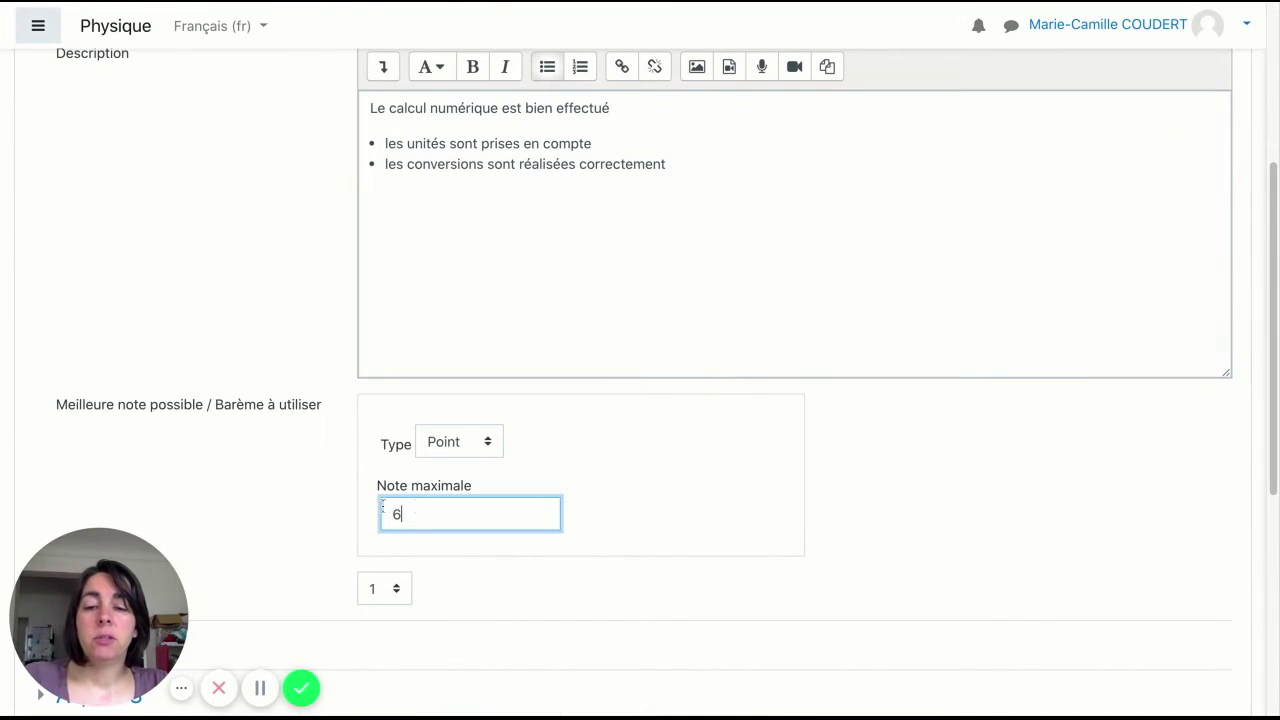
left_click(327, 513)
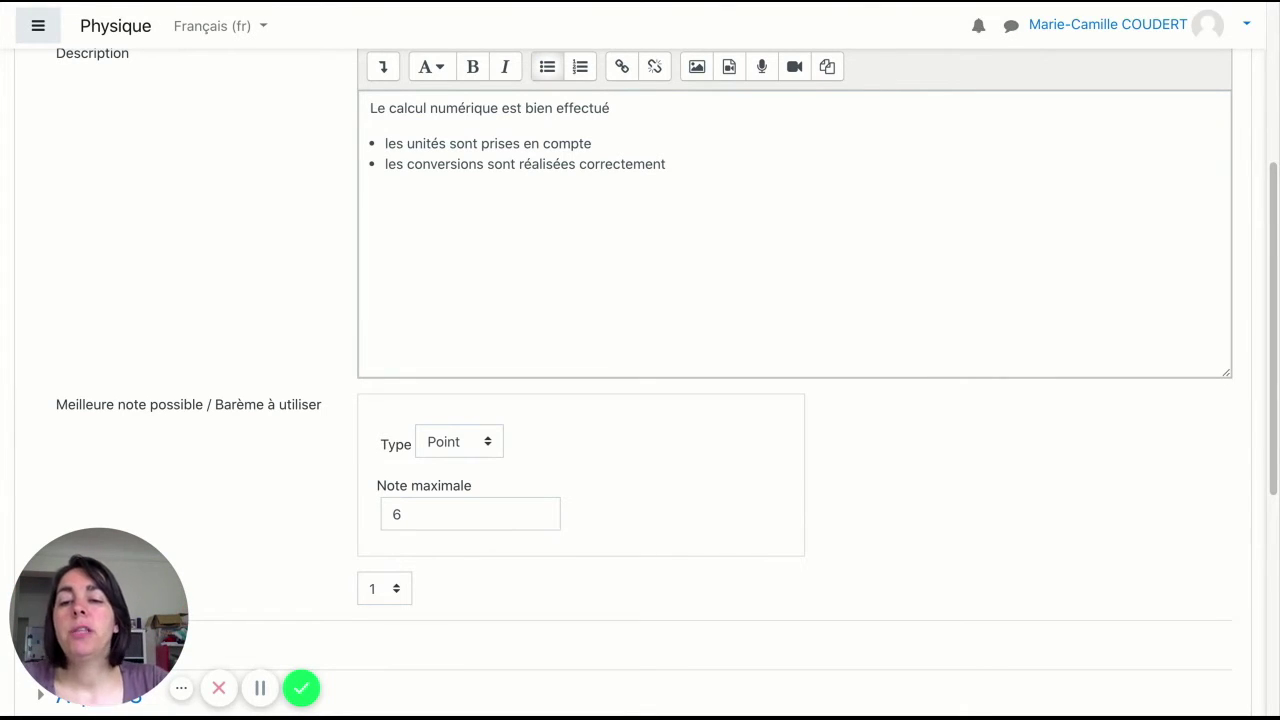
- Try the Barème grade type for Aspect 1, check its scale selection, and restore the type to Point
scroll(332, 493, "down", 1)
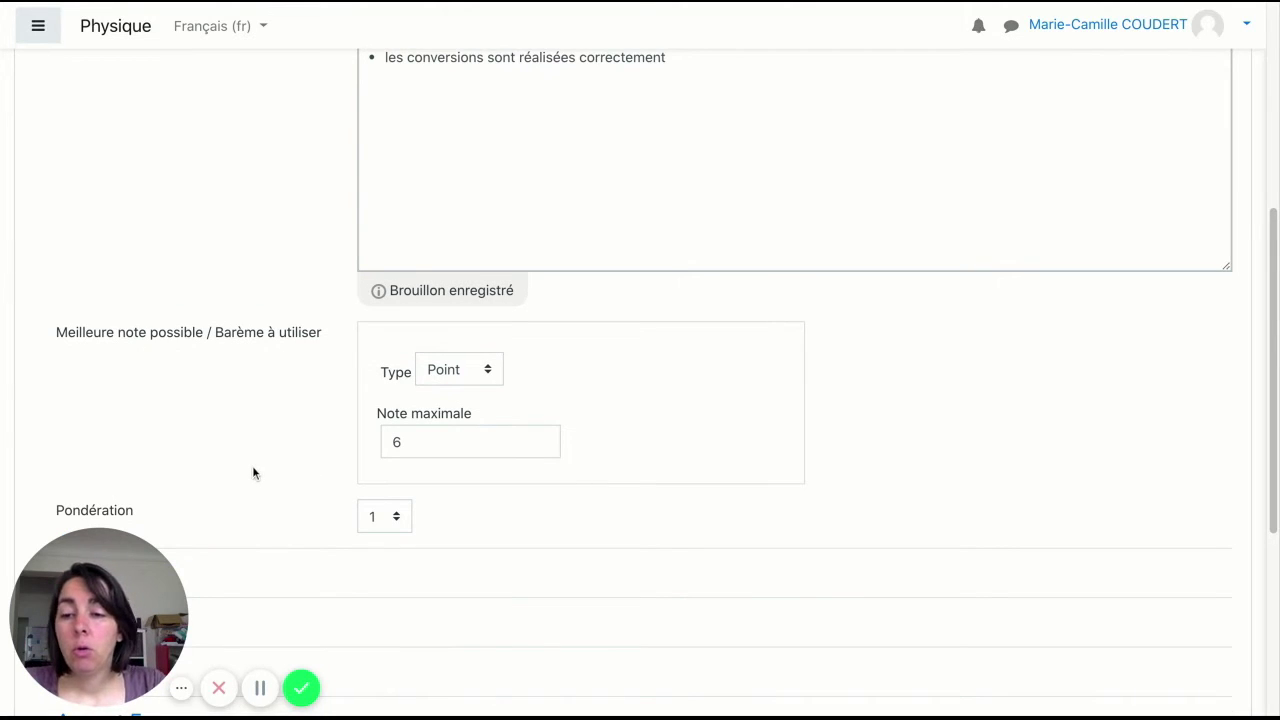
left_click(430, 375)
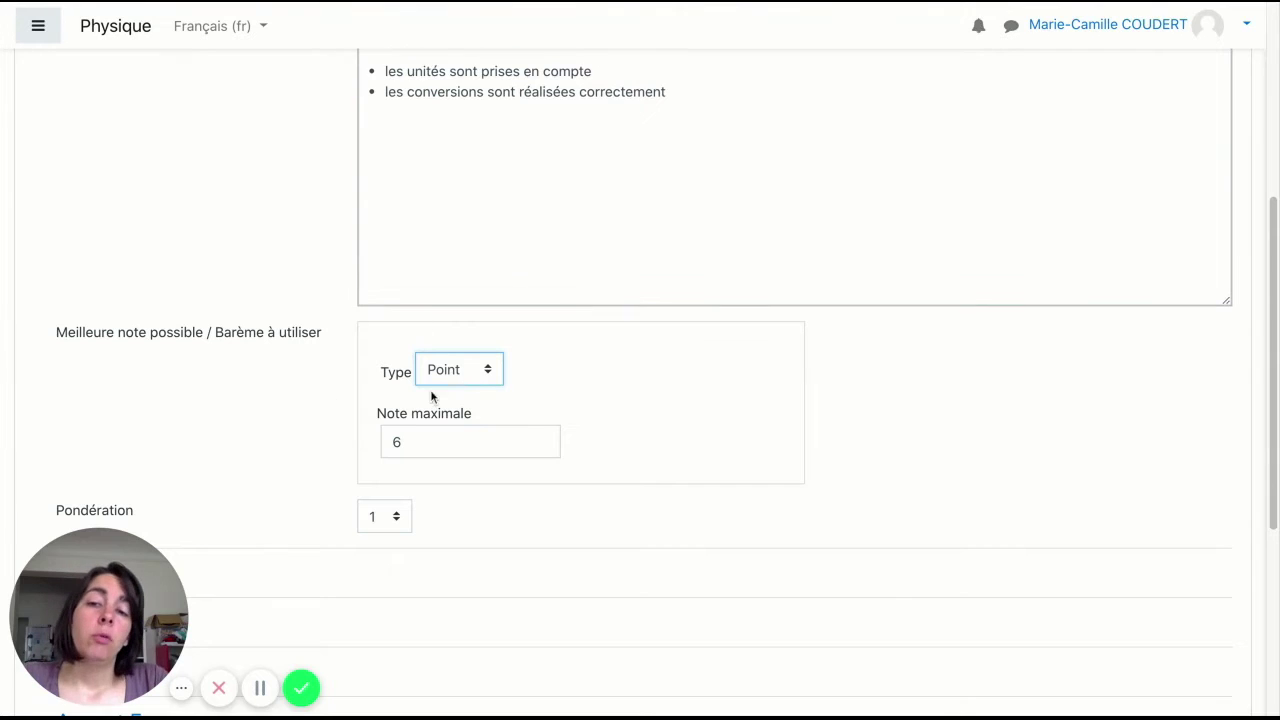
left_click(448, 364)
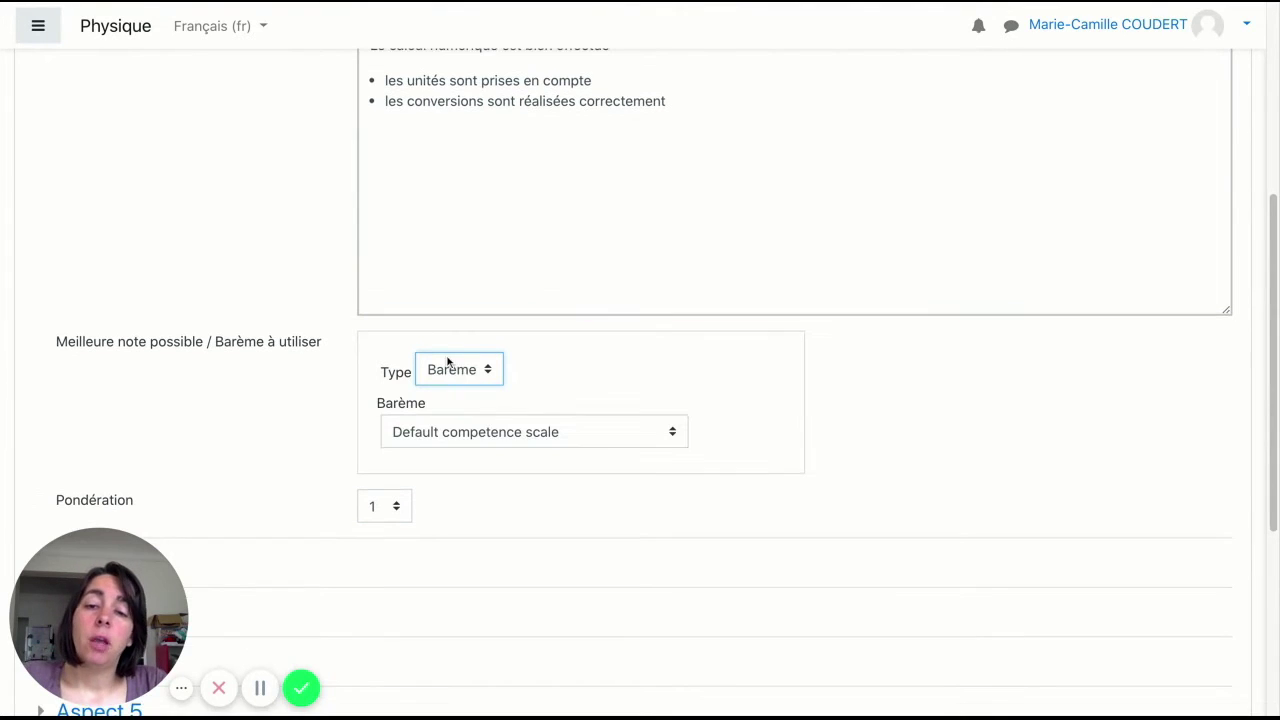
left_click(465, 433)
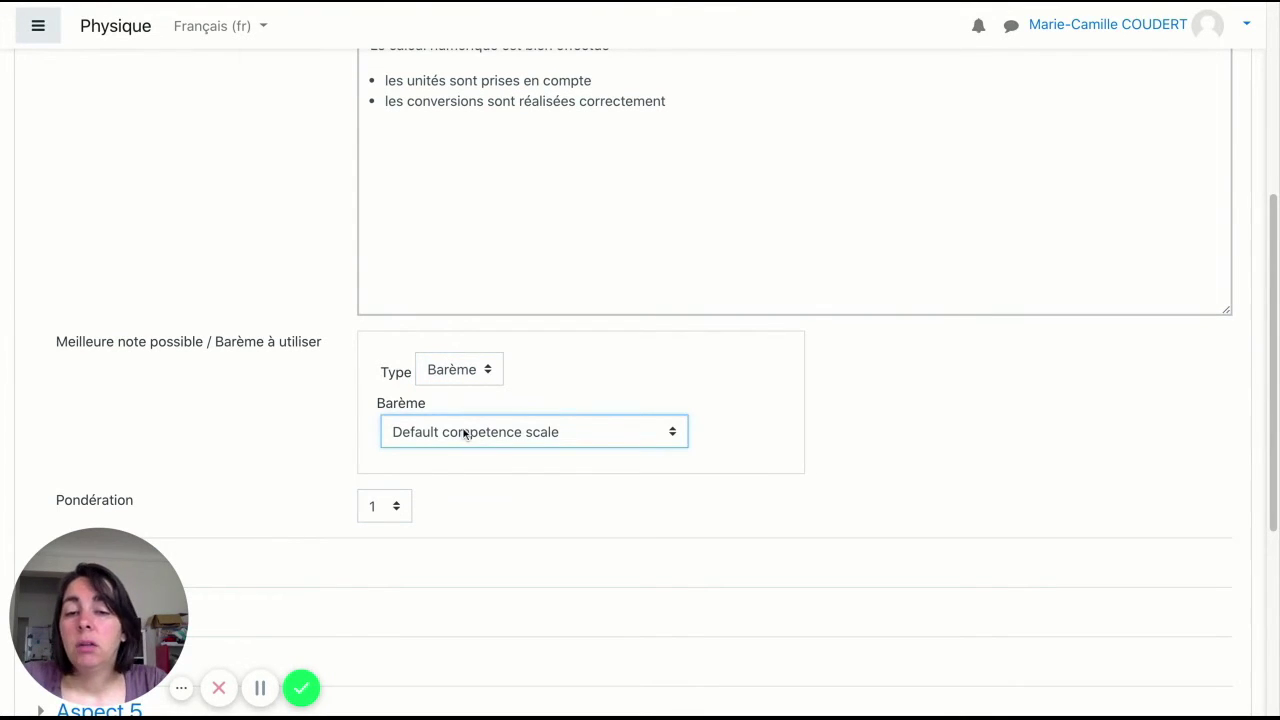
left_click(474, 372)
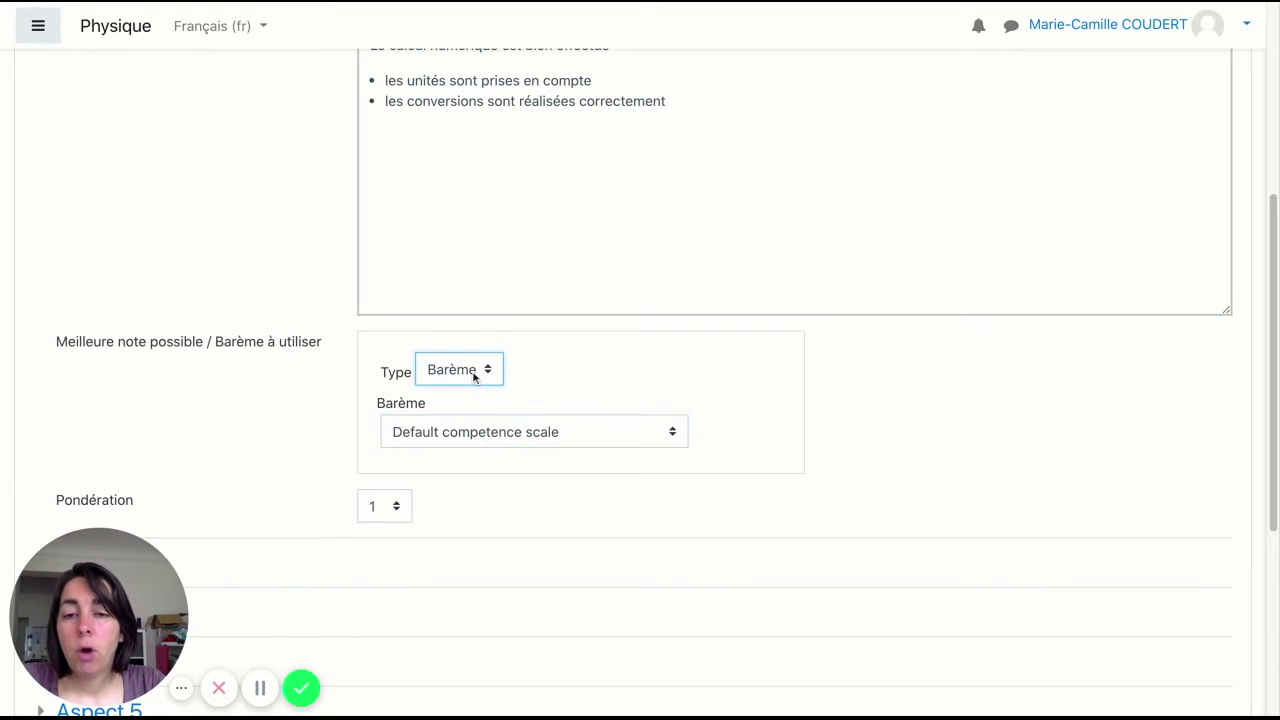
left_click(473, 384)
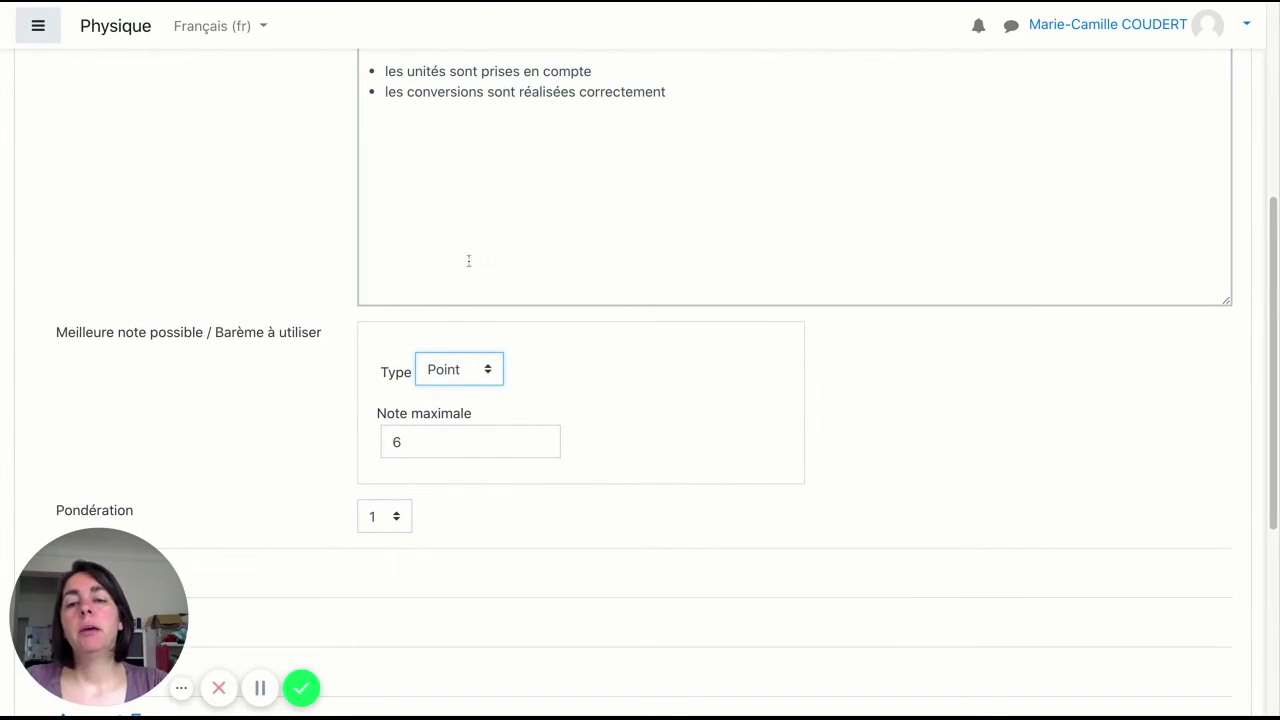
- Expand Aspect 2, enter "Critère 2" as its description, and set its maximum grade to 14
scroll(468, 261, "up", 2)
scroll(435, 315, "down", 3)
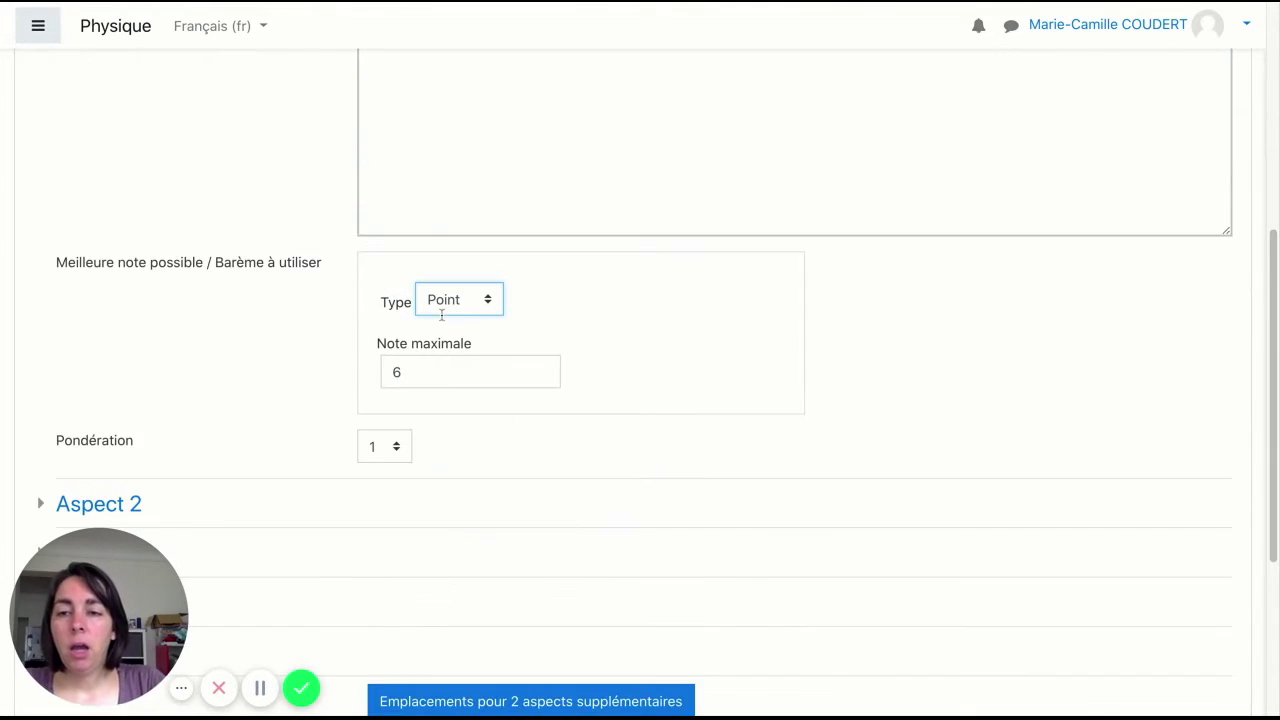
left_click(124, 474)
left_click(424, 550)
type("Critère 2")
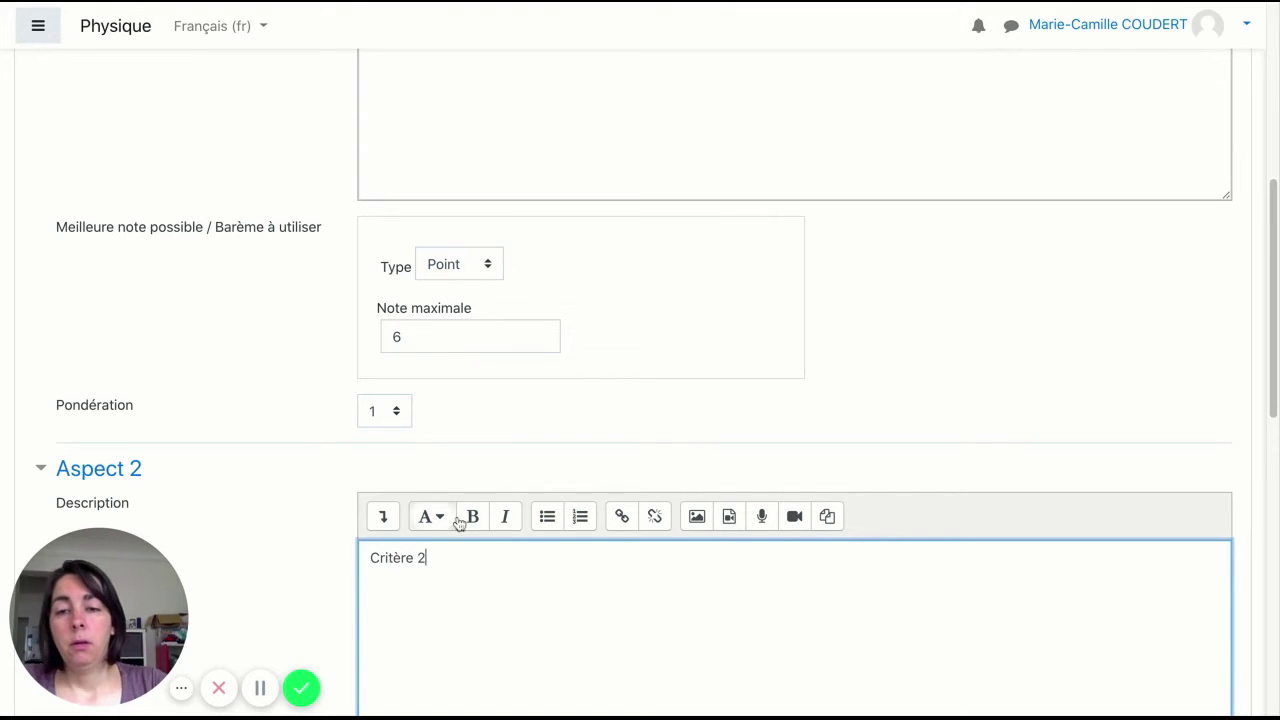
left_click(298, 350)
scroll(376, 489, "down", 8)
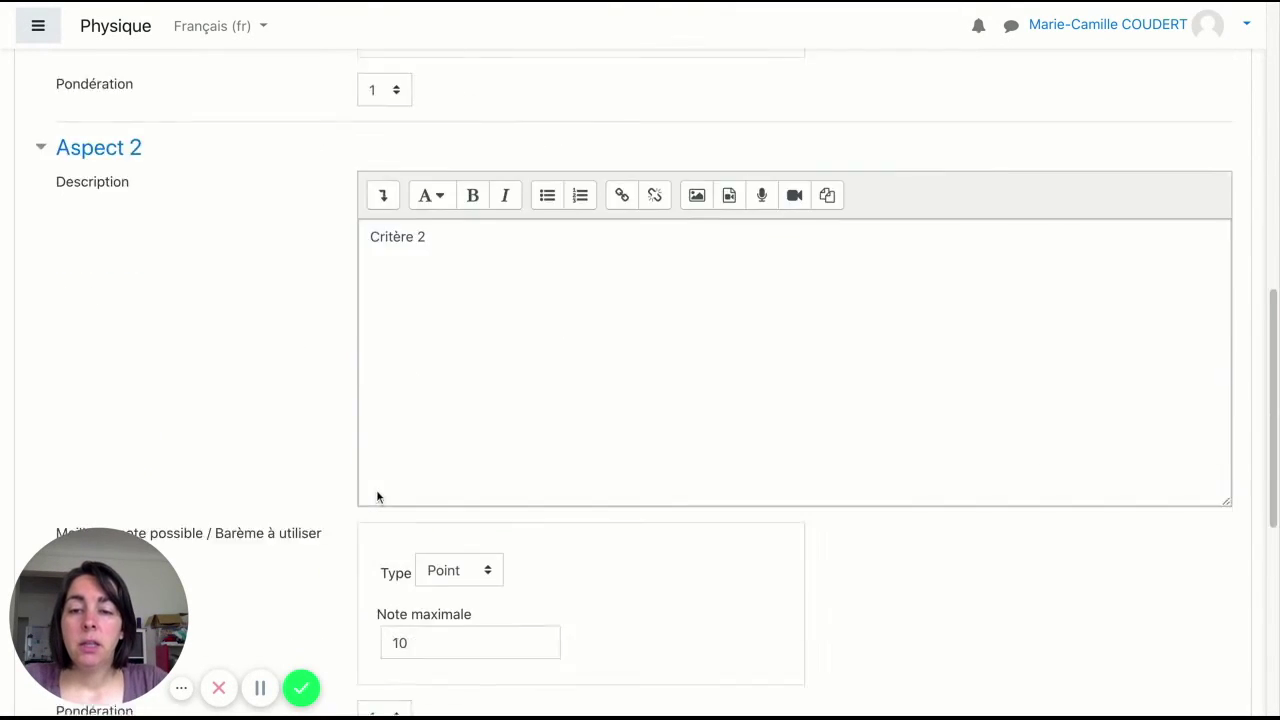
double_click(422, 188)
type("14")
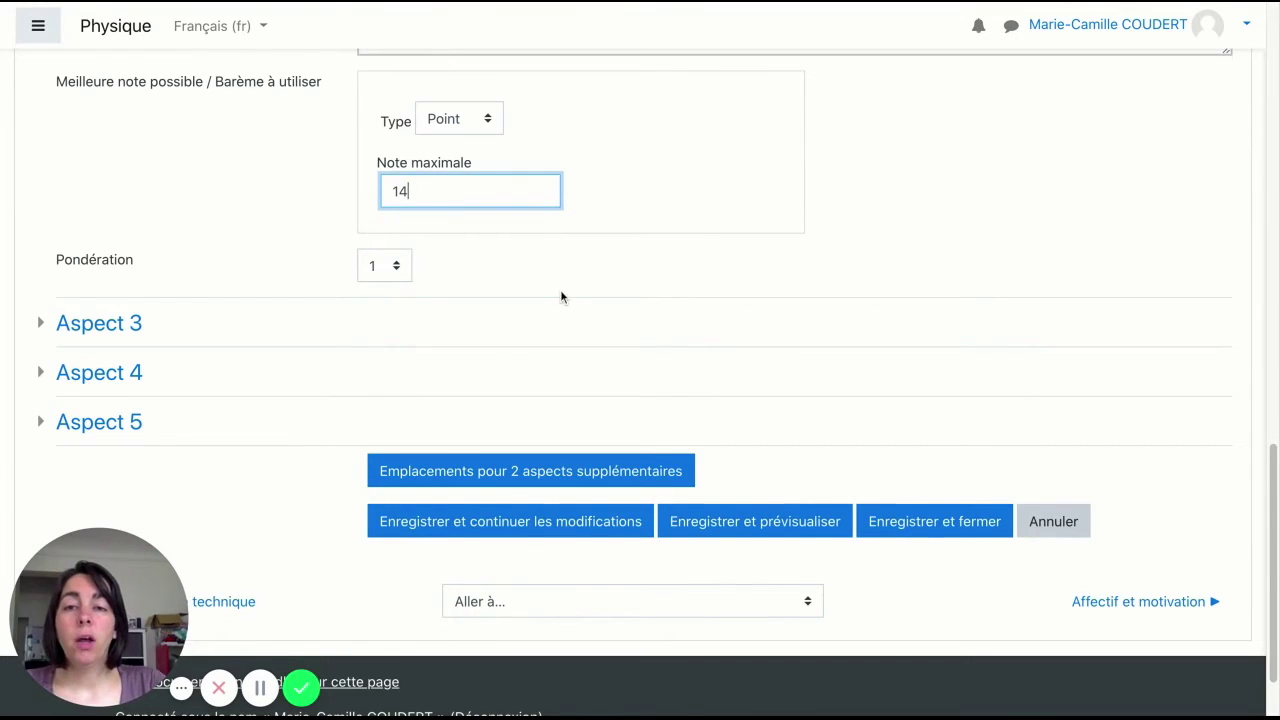
- Save the cumulative assessment form and open its preview
scroll(561, 295, "up", 3)
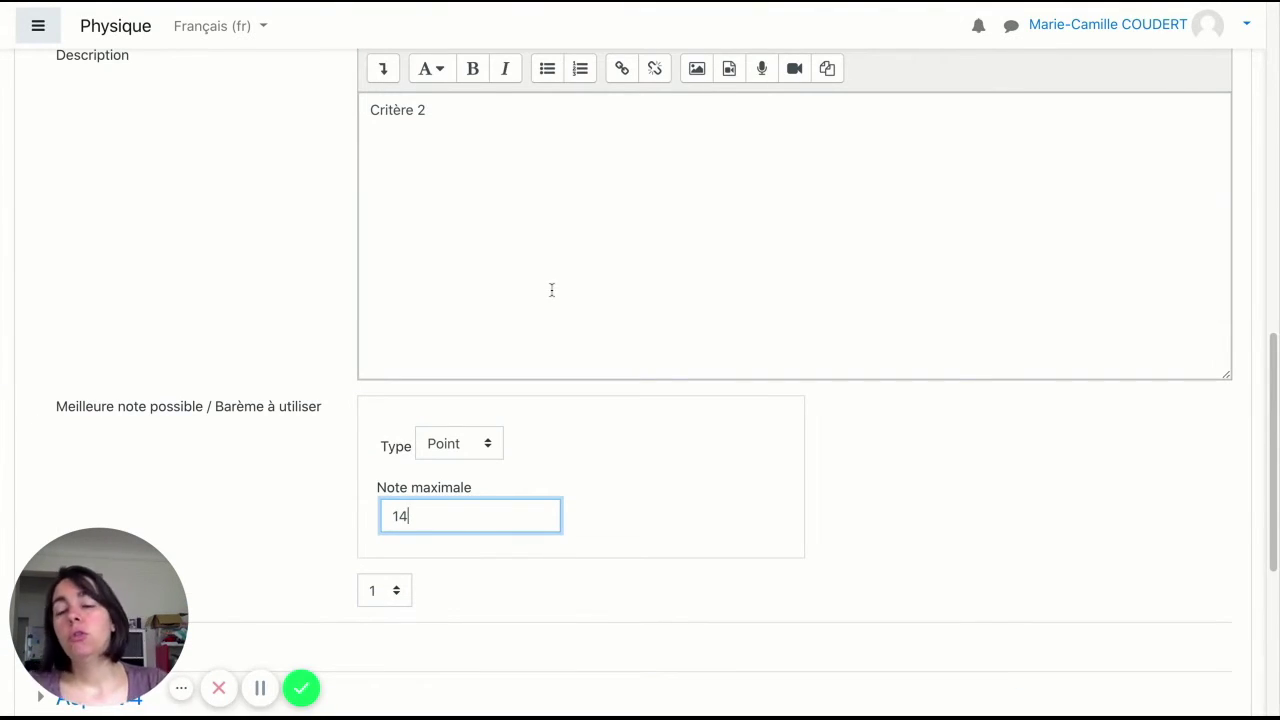
scroll(548, 319, "down", 1)
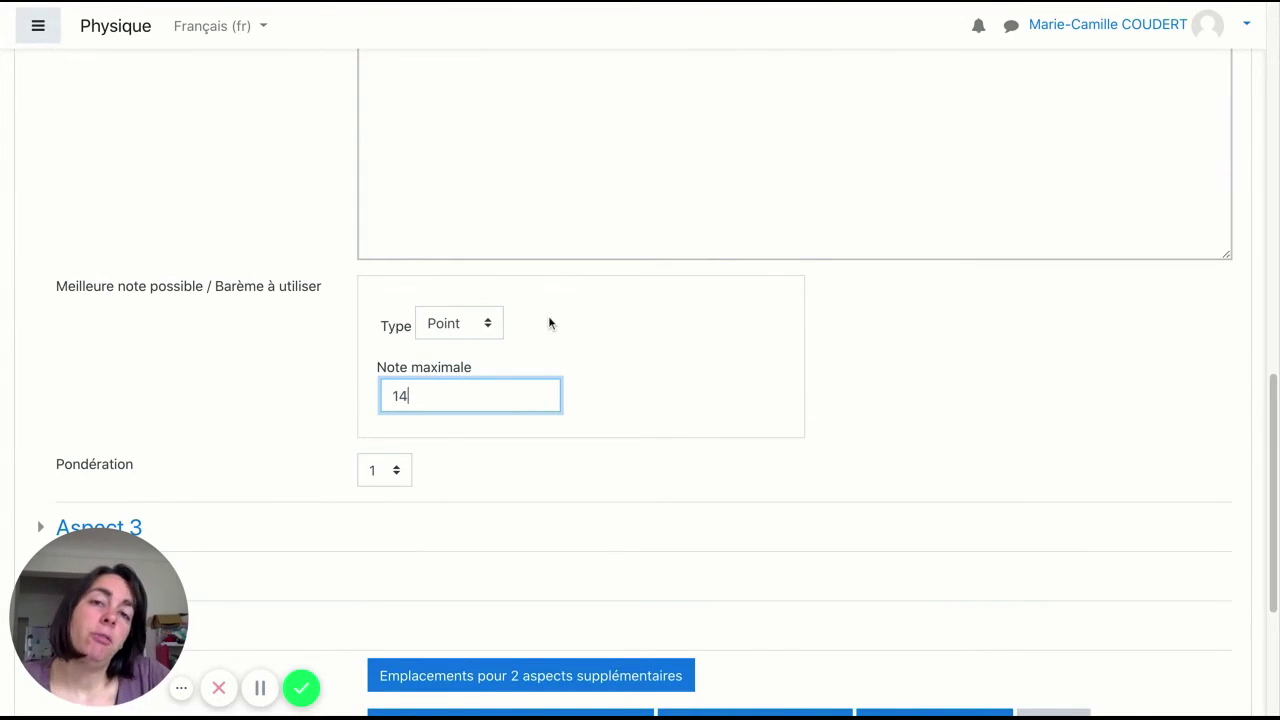
scroll(547, 328, "down", 3)
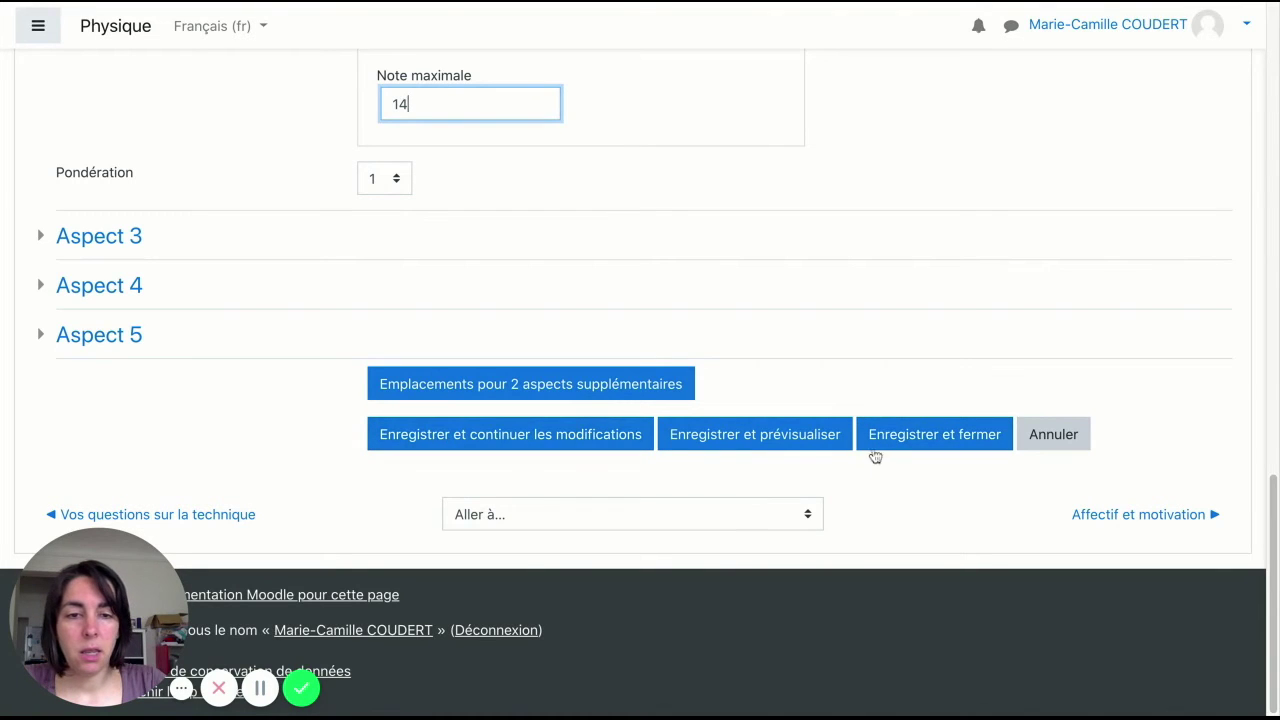
left_click(790, 440)
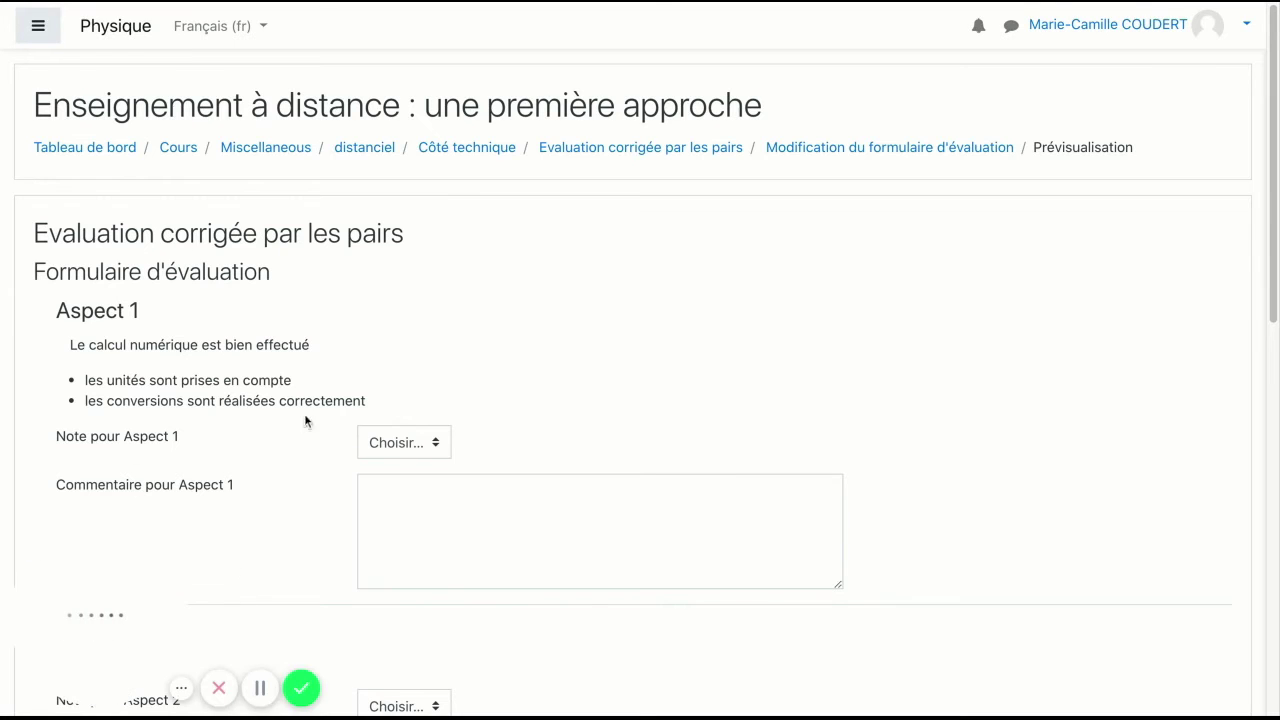
- Examine the previewed grade and comment fields for Aspects 1 and 2, and the general feedback section
scroll(406, 363, "down", 5)
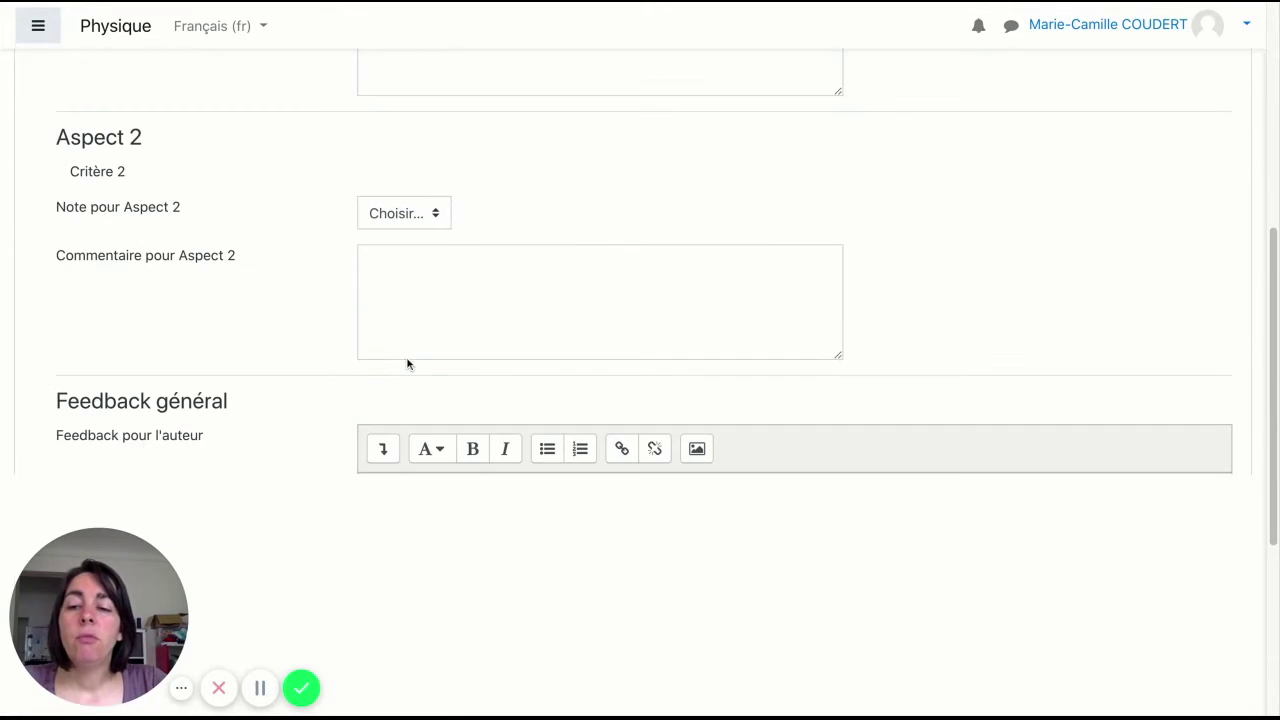
scroll(640, 380, "up", 6)
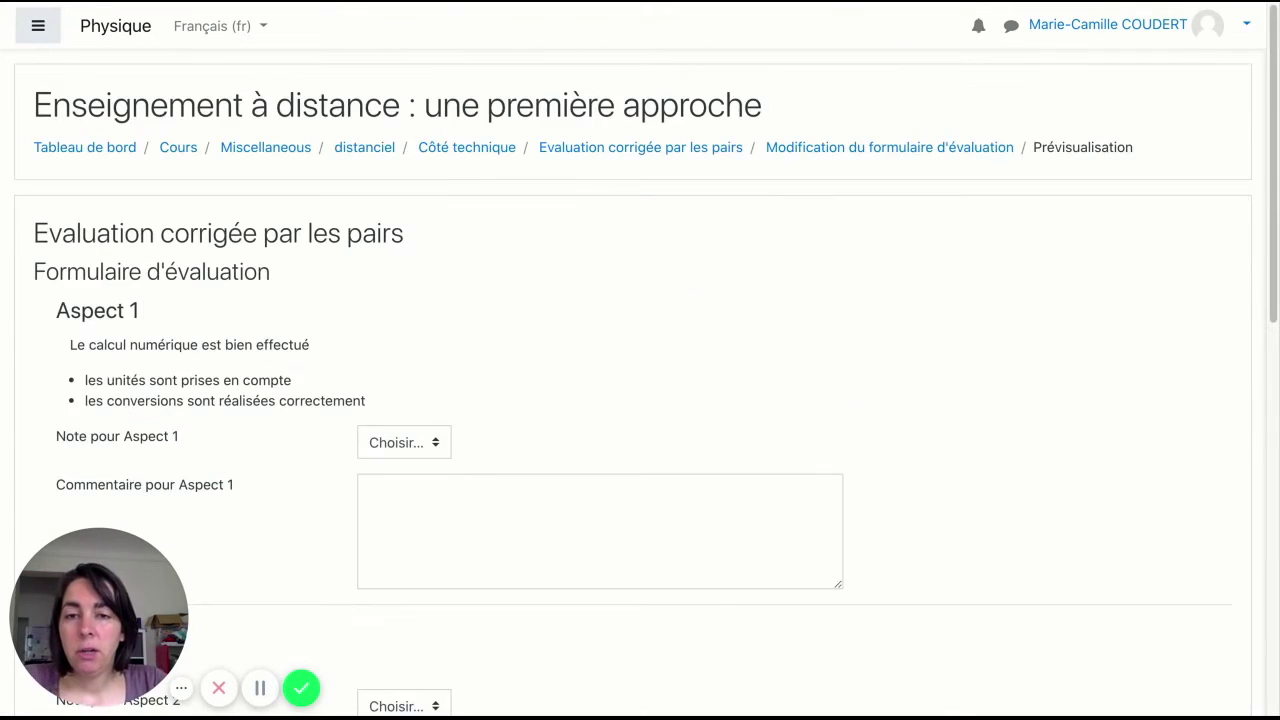
scroll(640, 400, "down", 1)
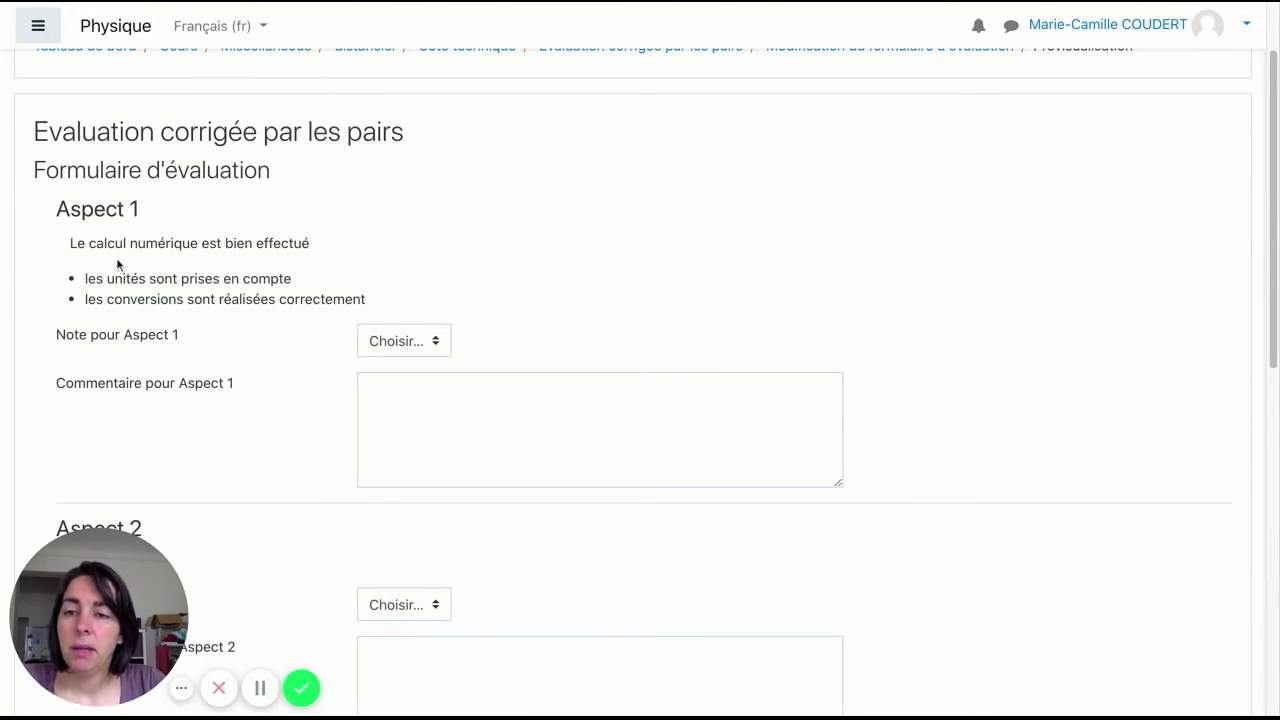
left_click(383, 338)
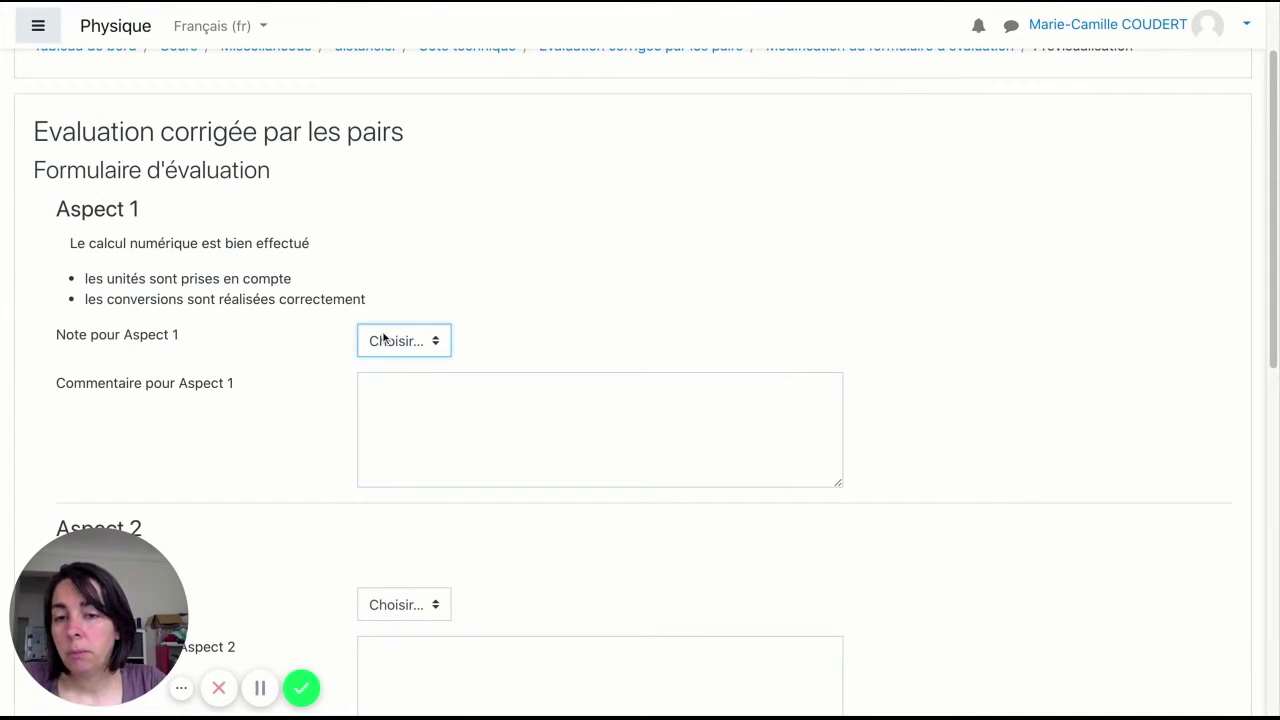
left_click(404, 399)
scroll(417, 453, "down", 4)
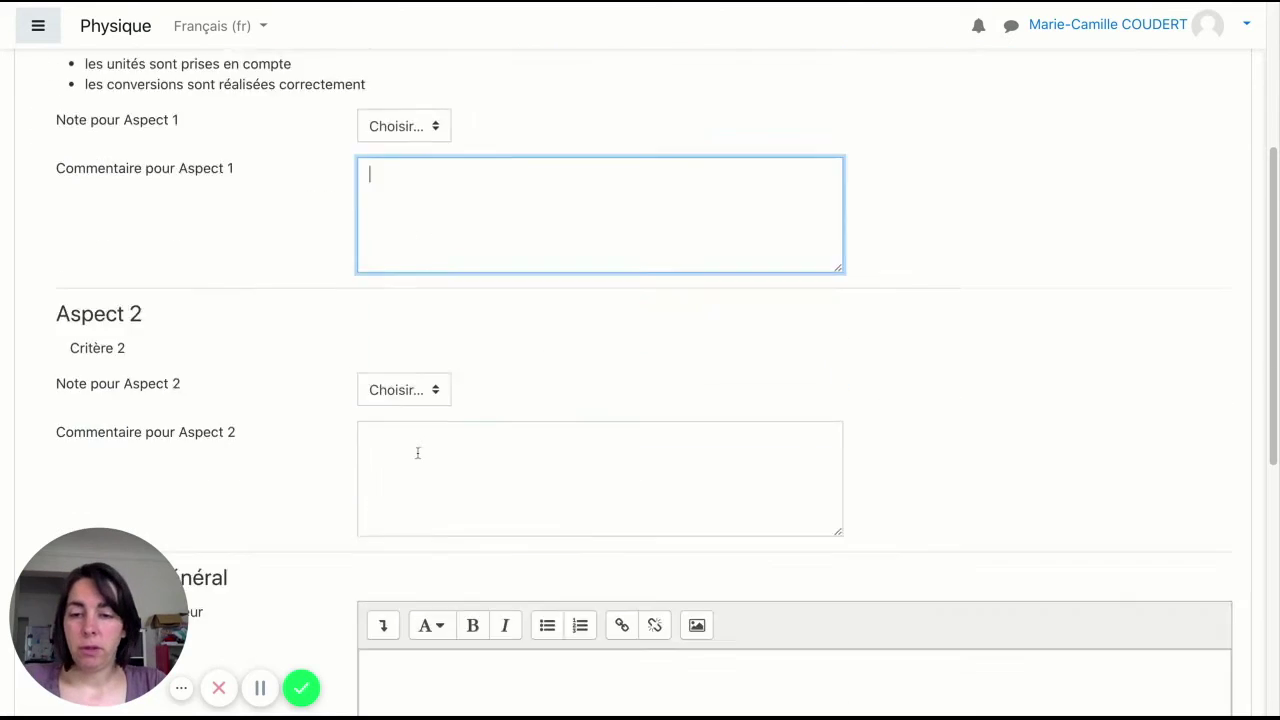
scroll(560, 560, "down", 4)
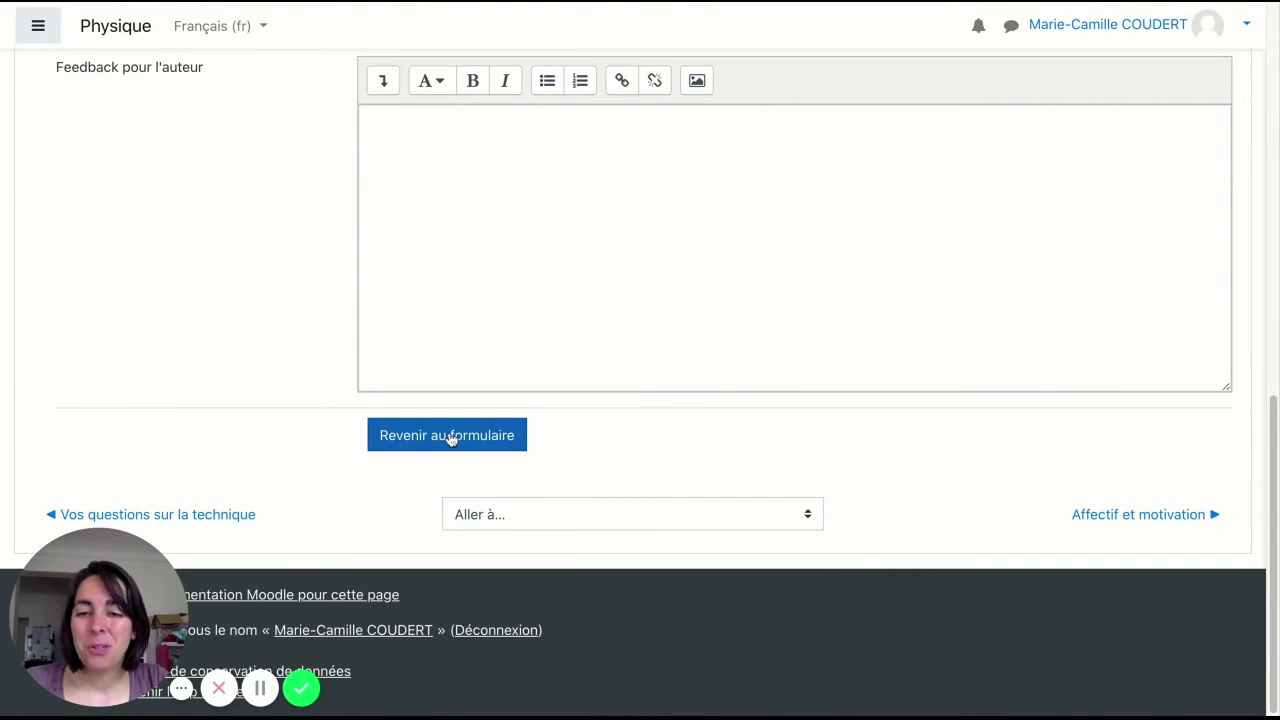
- Return from the preview to the assessment form, and save and close it
left_click(451, 439)
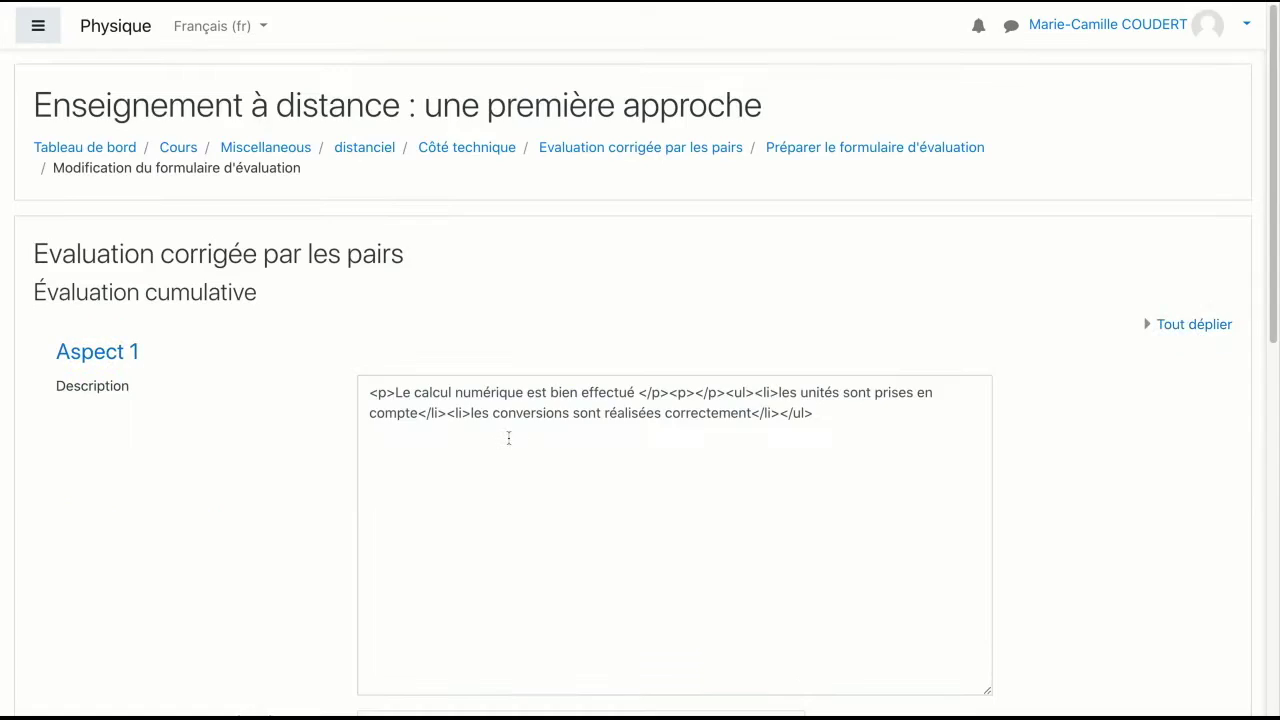
scroll(540, 325, "down", 15)
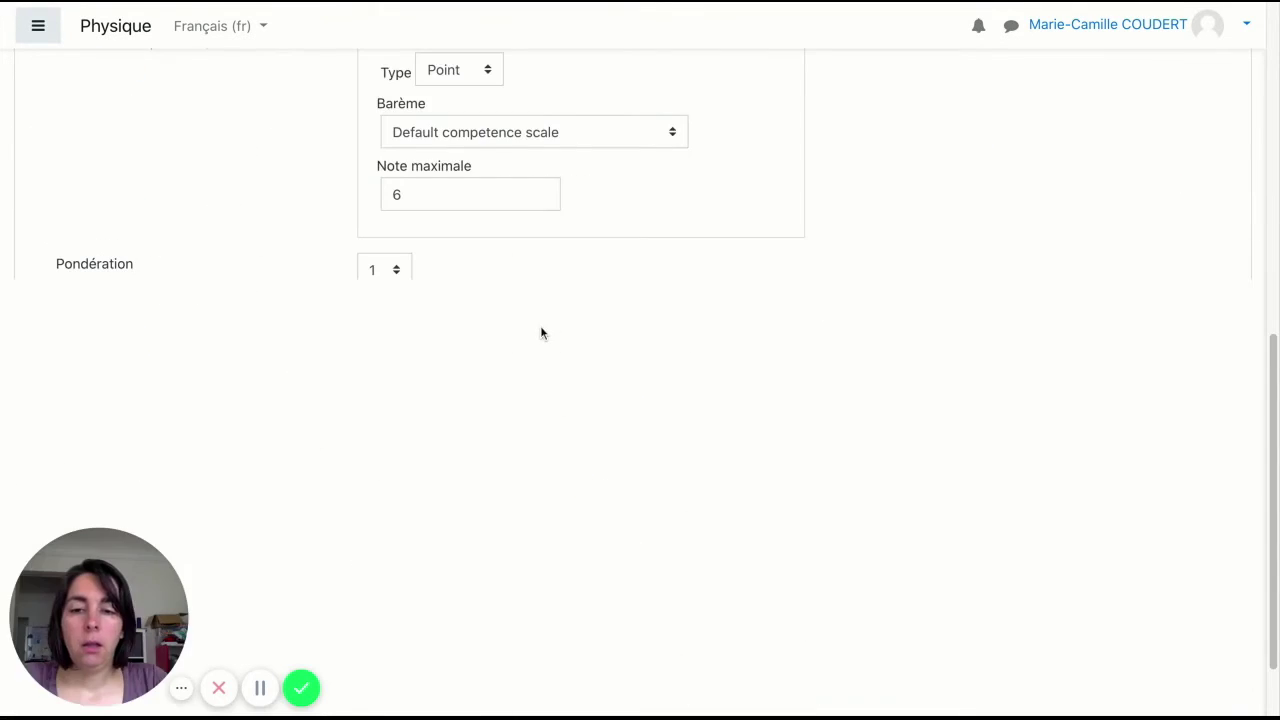
left_click(909, 455)
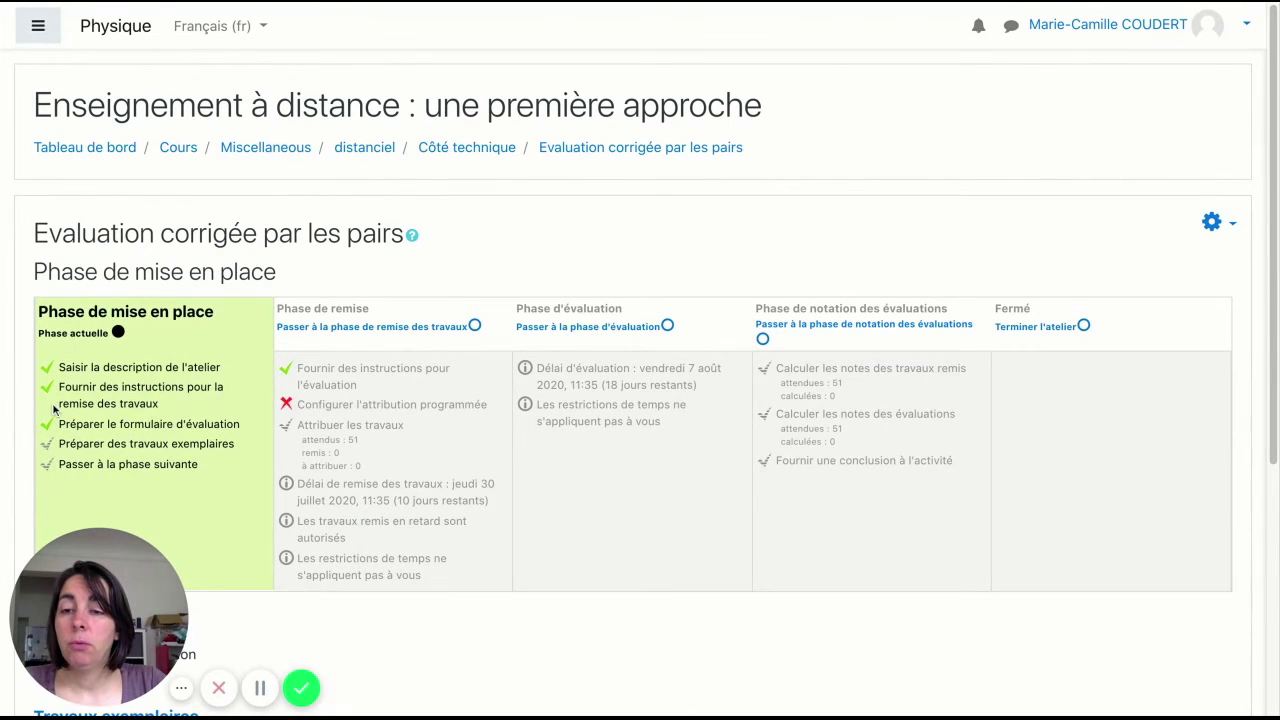
- Open the form for adding an example submission and examine its title, content and attachment fields
scroll(113, 441, "down", 2)
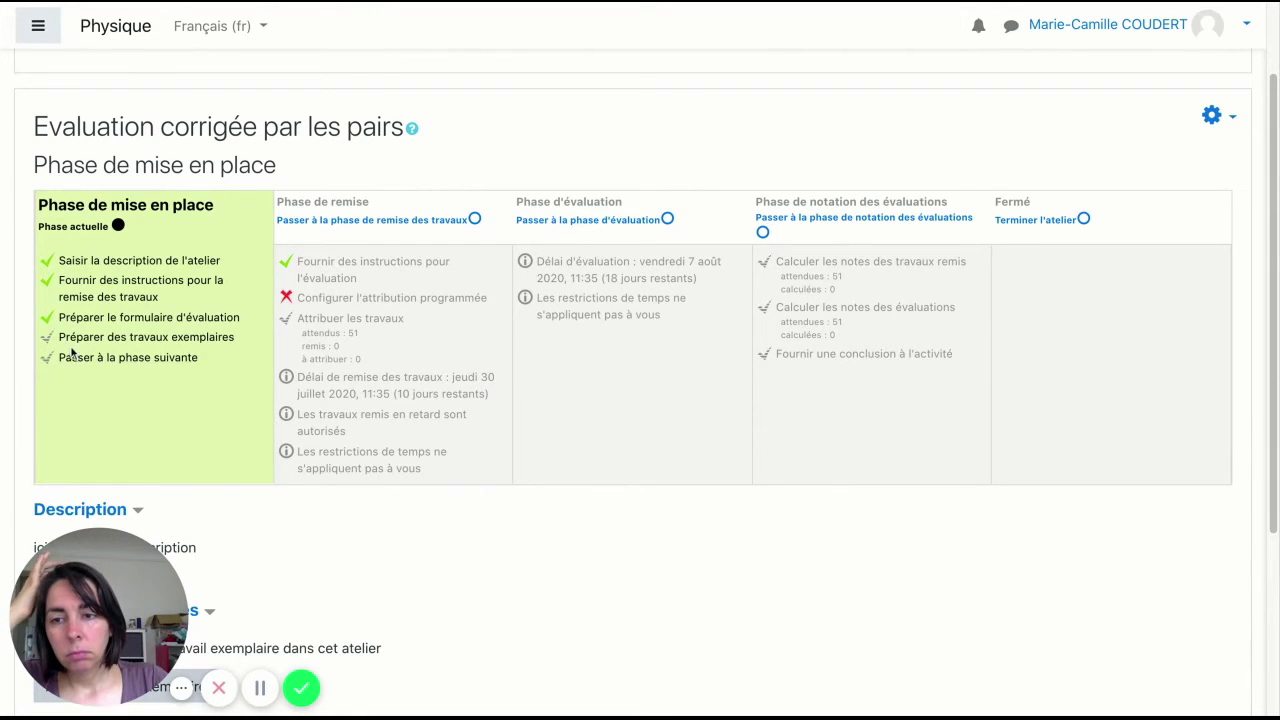
scroll(352, 400, "down", 5)
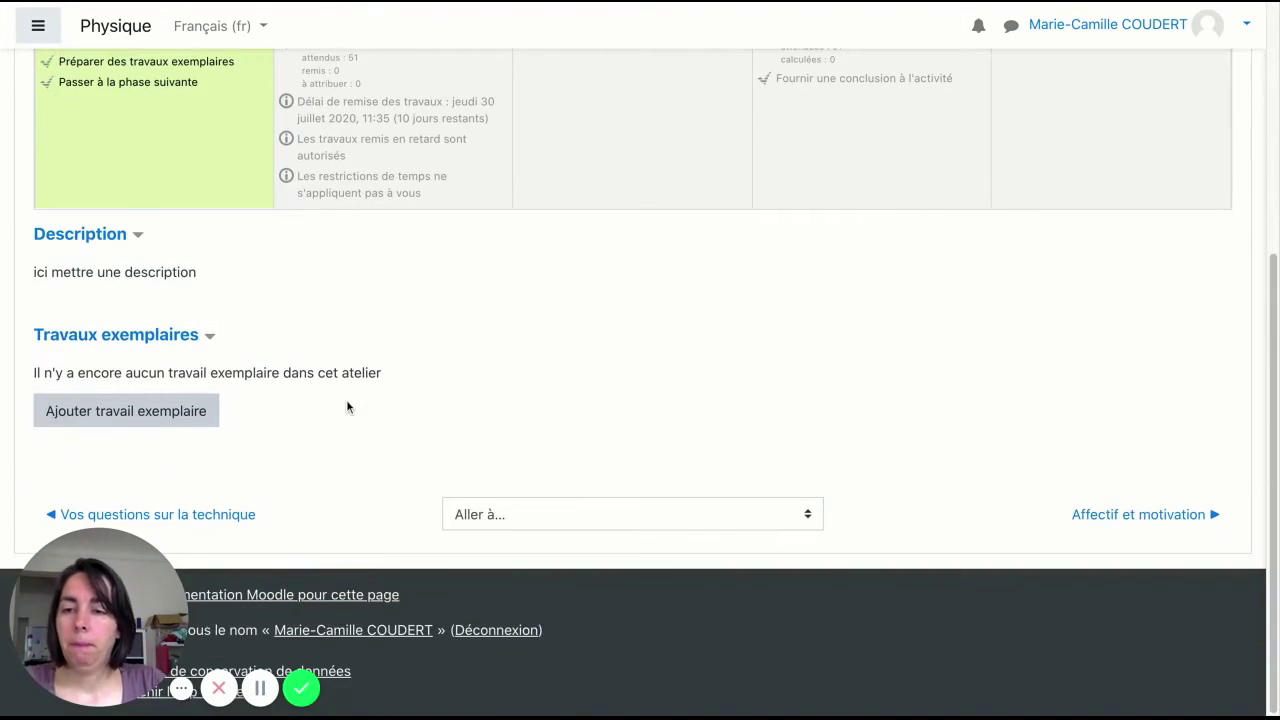
left_click(155, 416)
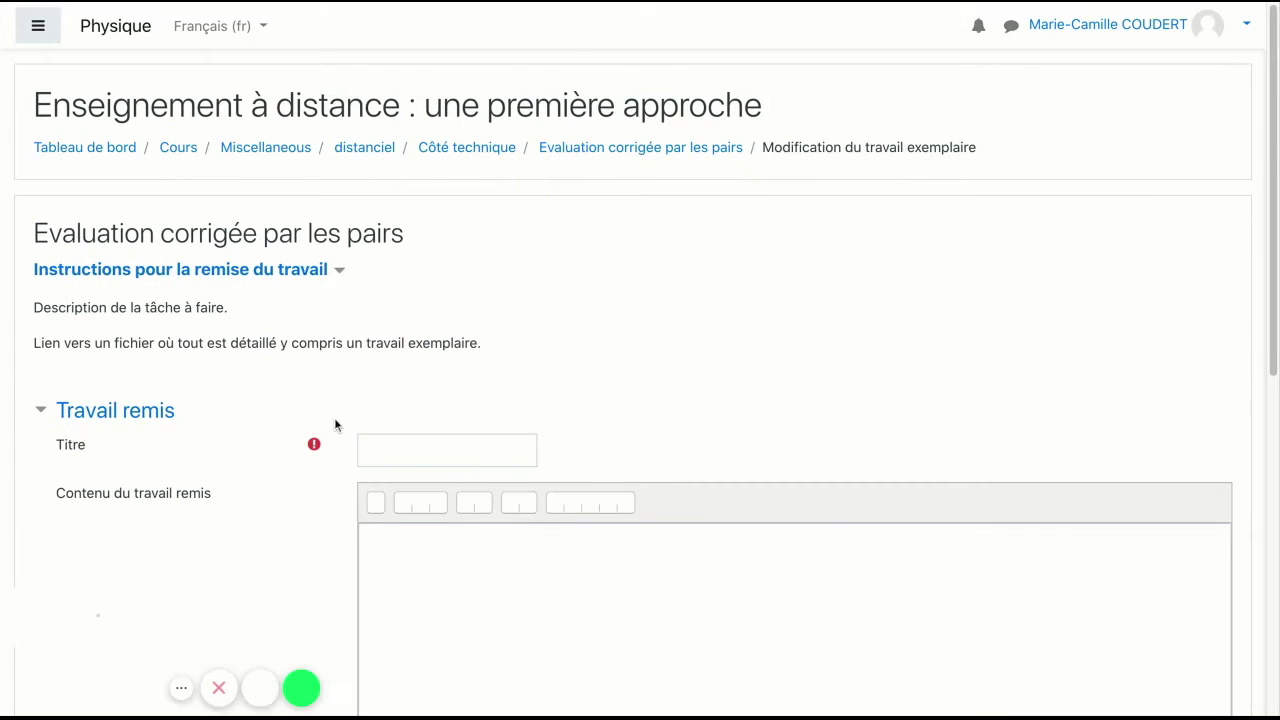
scroll(334, 417, "down", 3)
scroll(332, 410, "down", 5)
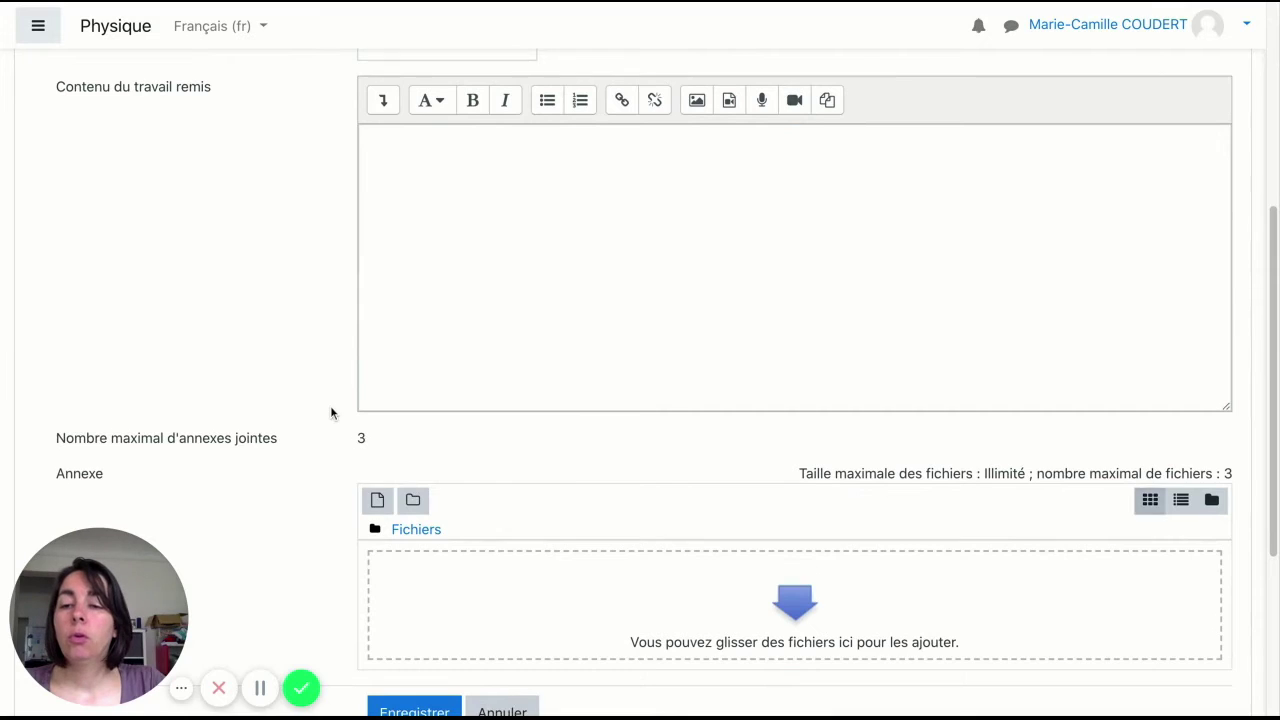
- Title the example submission "exo 15", enter "ici on met le texte" as its content, and save it
scroll(330, 410, "down", 6)
scroll(395, 353, "up", 10)
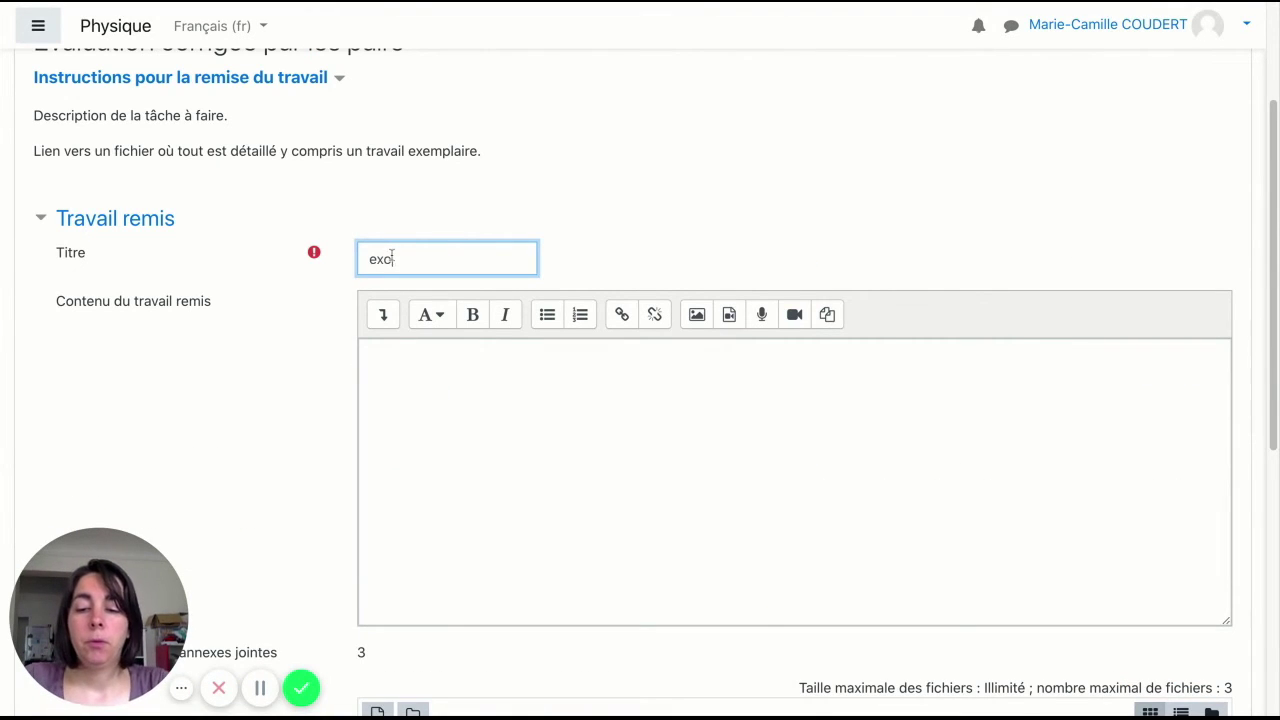
left_click(485, 388)
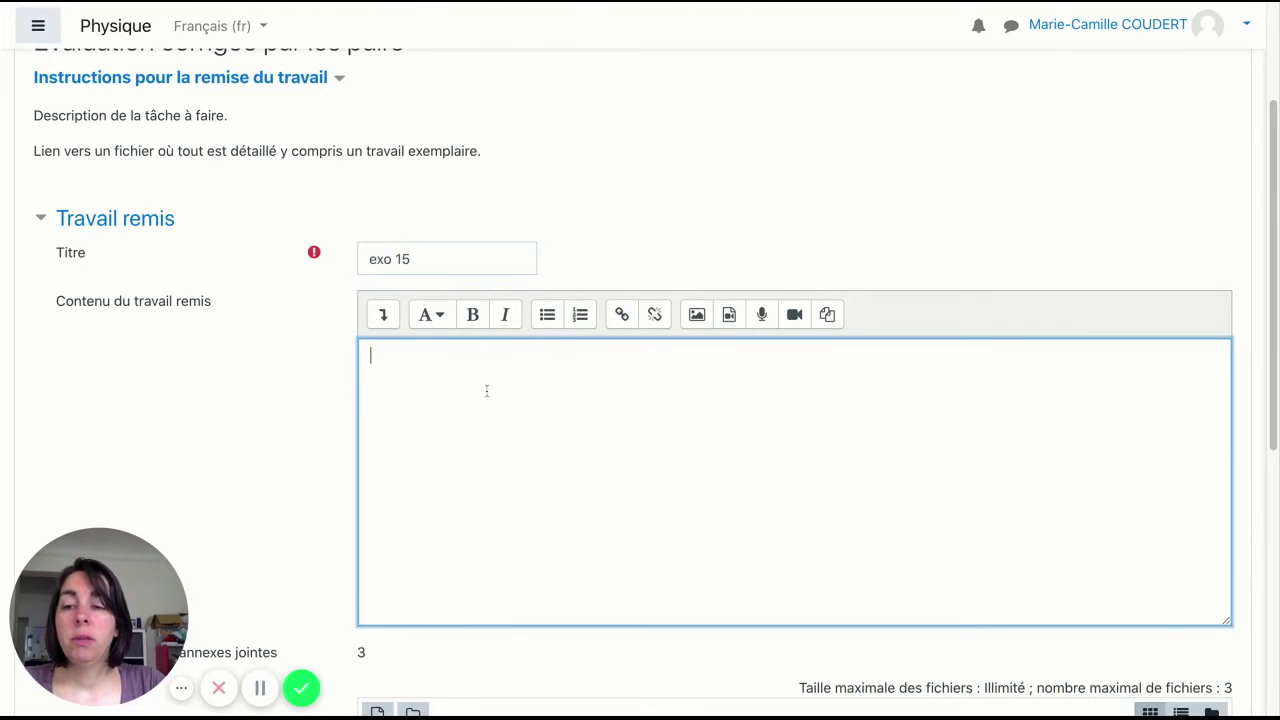
type("ici on met le texte")
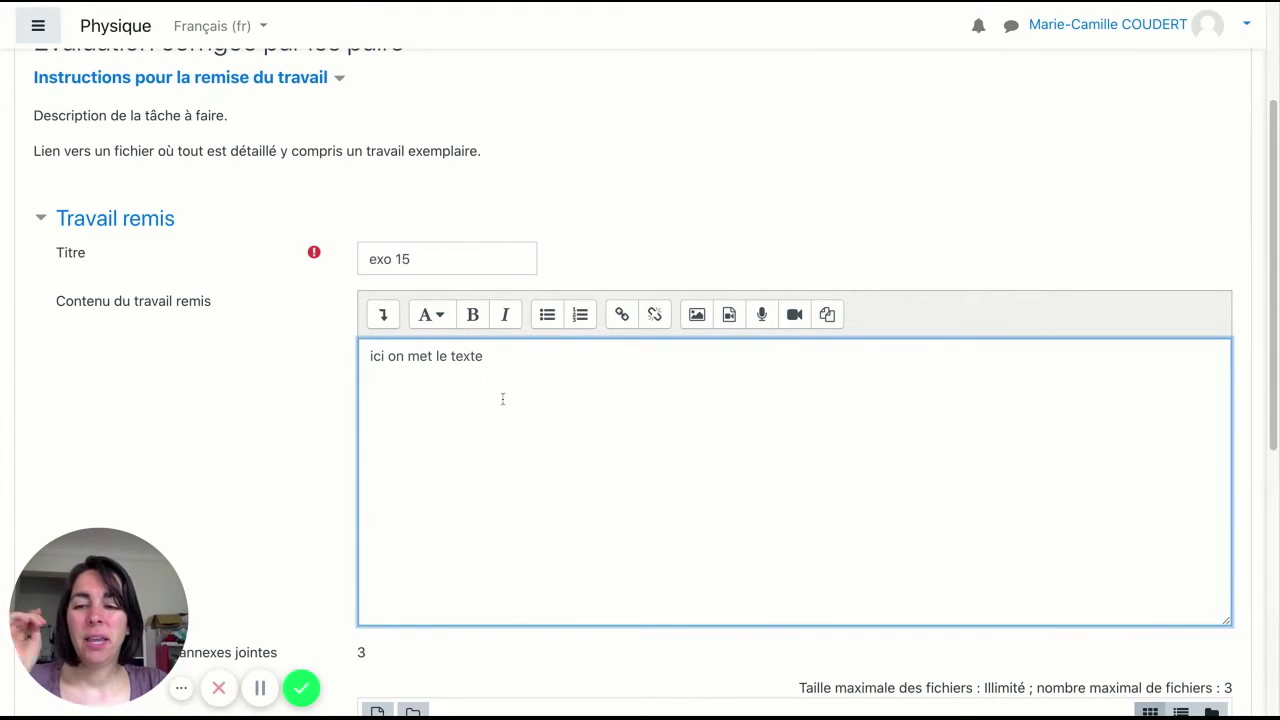
scroll(498, 413, "down", 3)
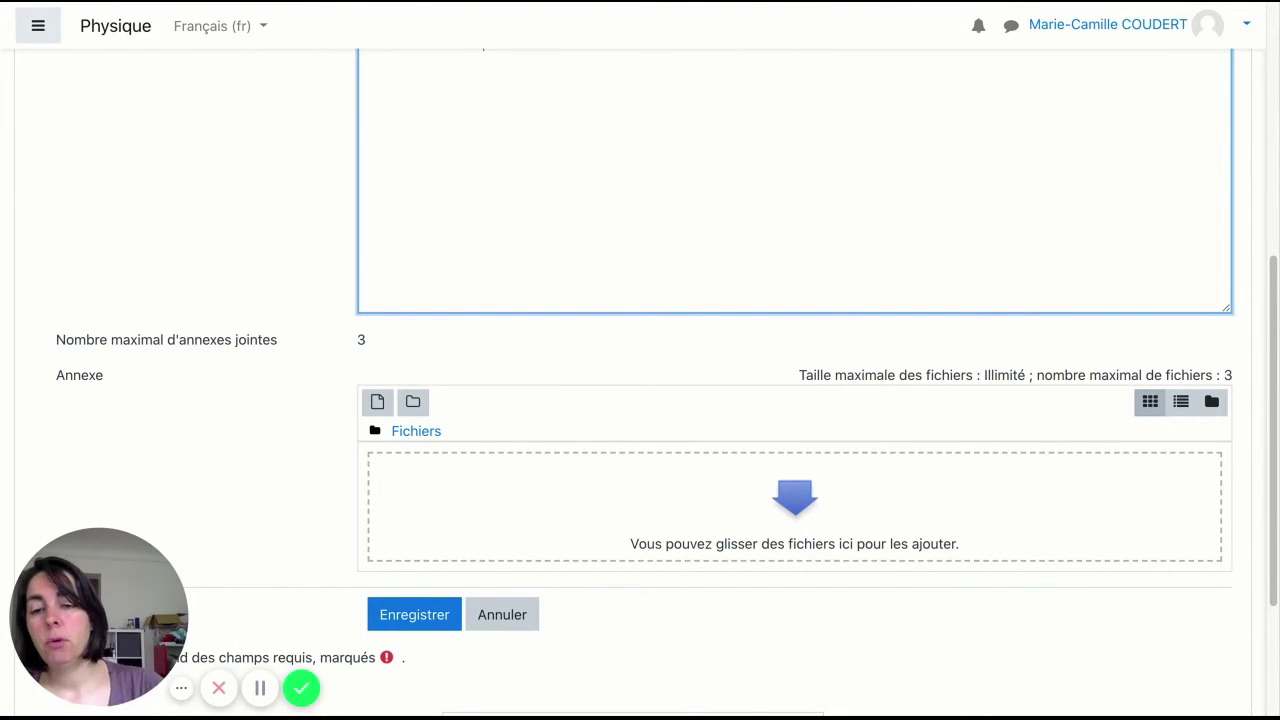
scroll(565, 396, "up", 2)
scroll(494, 343, "down", 3)
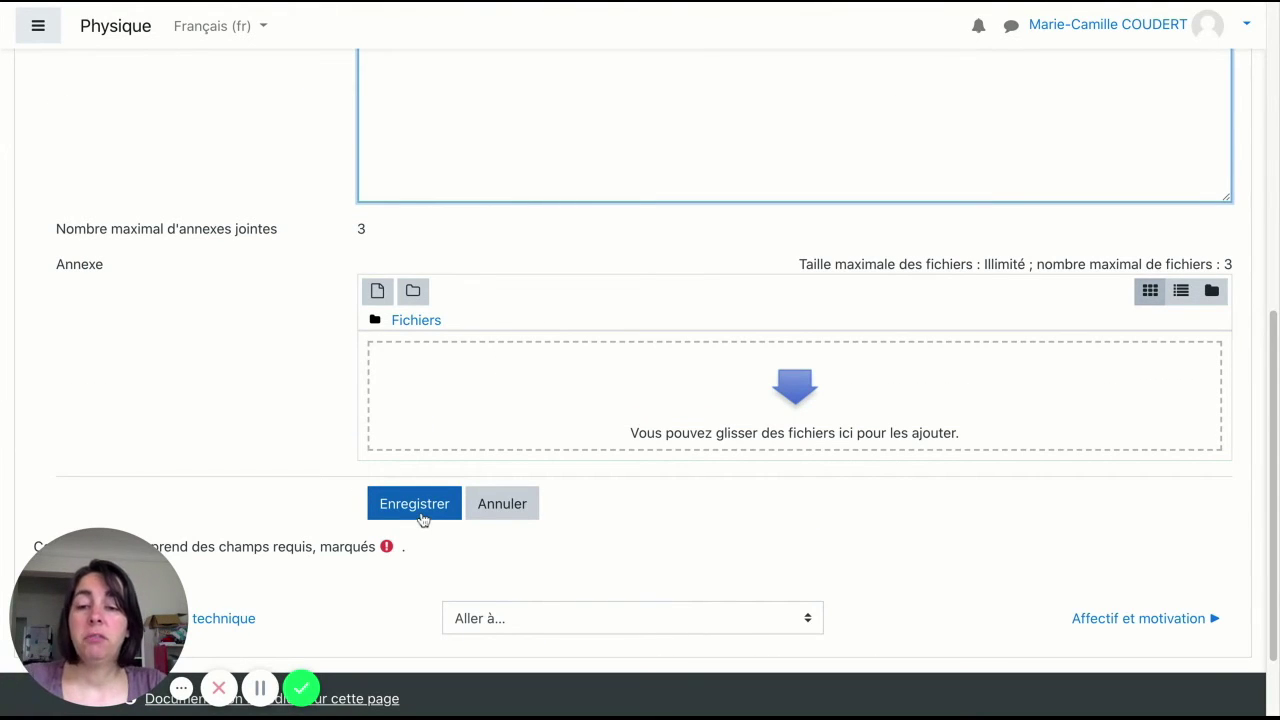
left_click(422, 510)
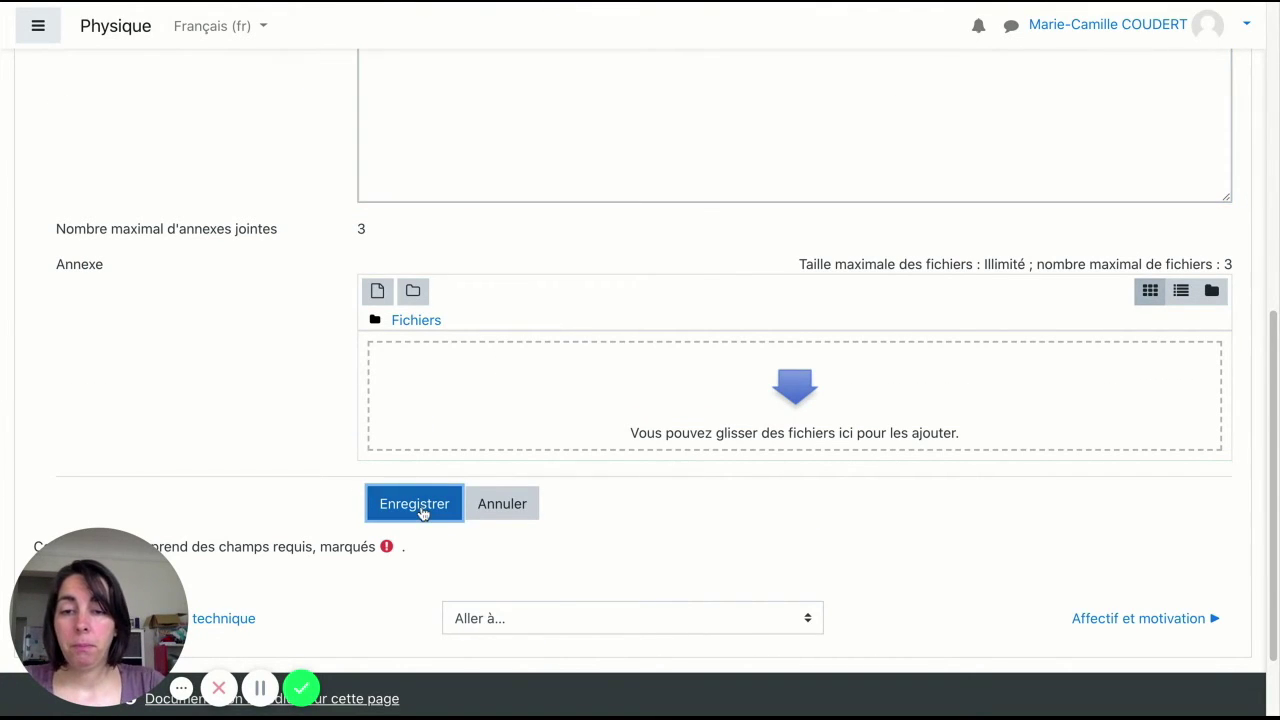
- Continue to the reference assessment of the example submission and examine its instructions and the fields for Aspects 1 and 2
scroll(770, 579, "down", 3)
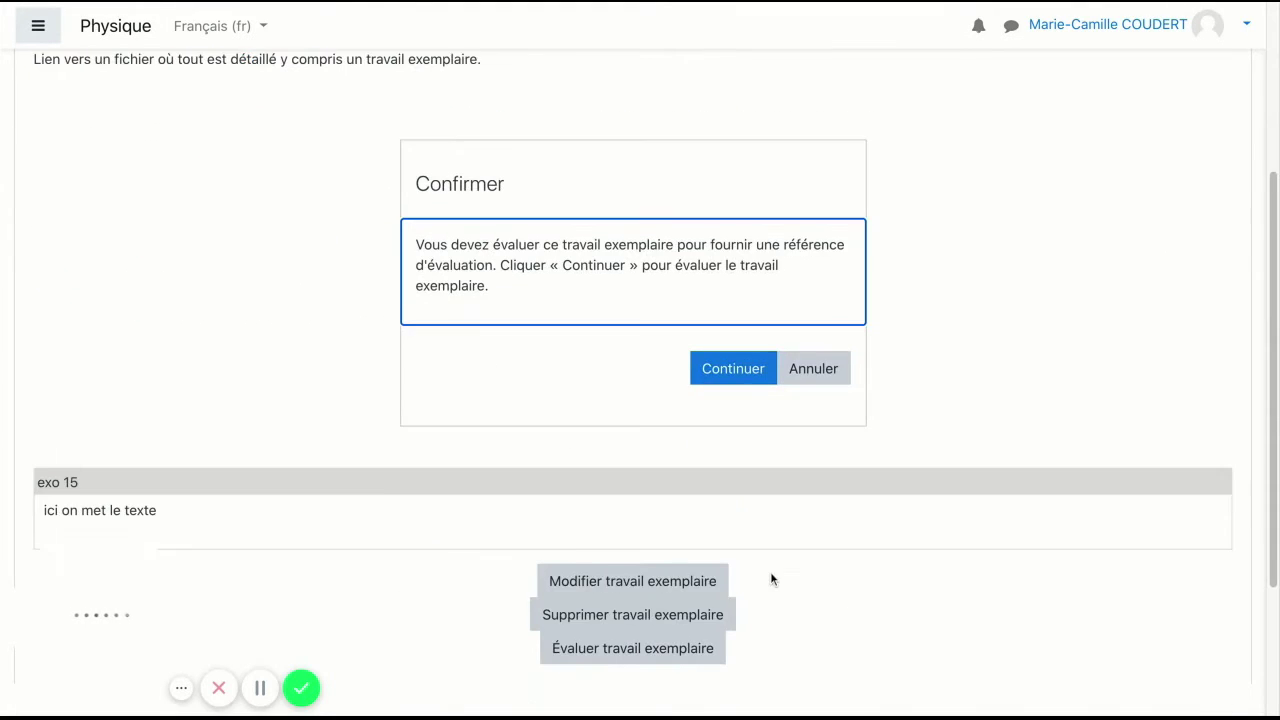
left_click(733, 365)
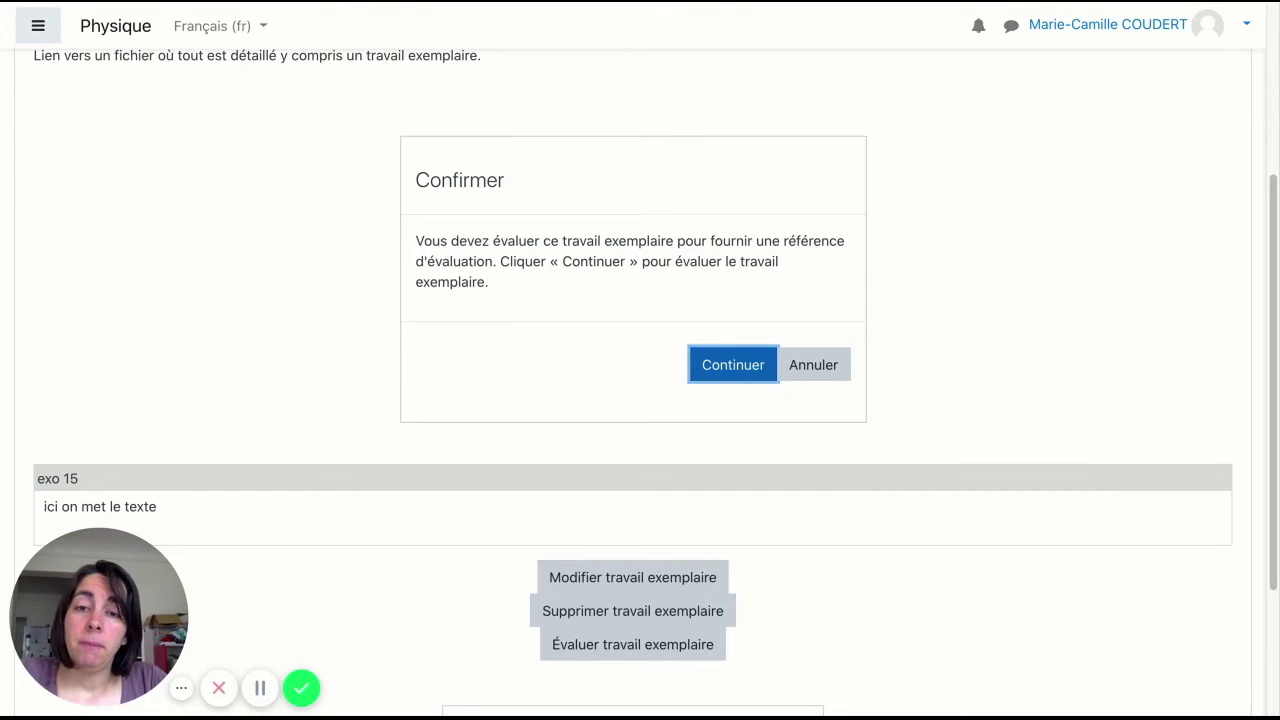
scroll(450, 433, "down", 3)
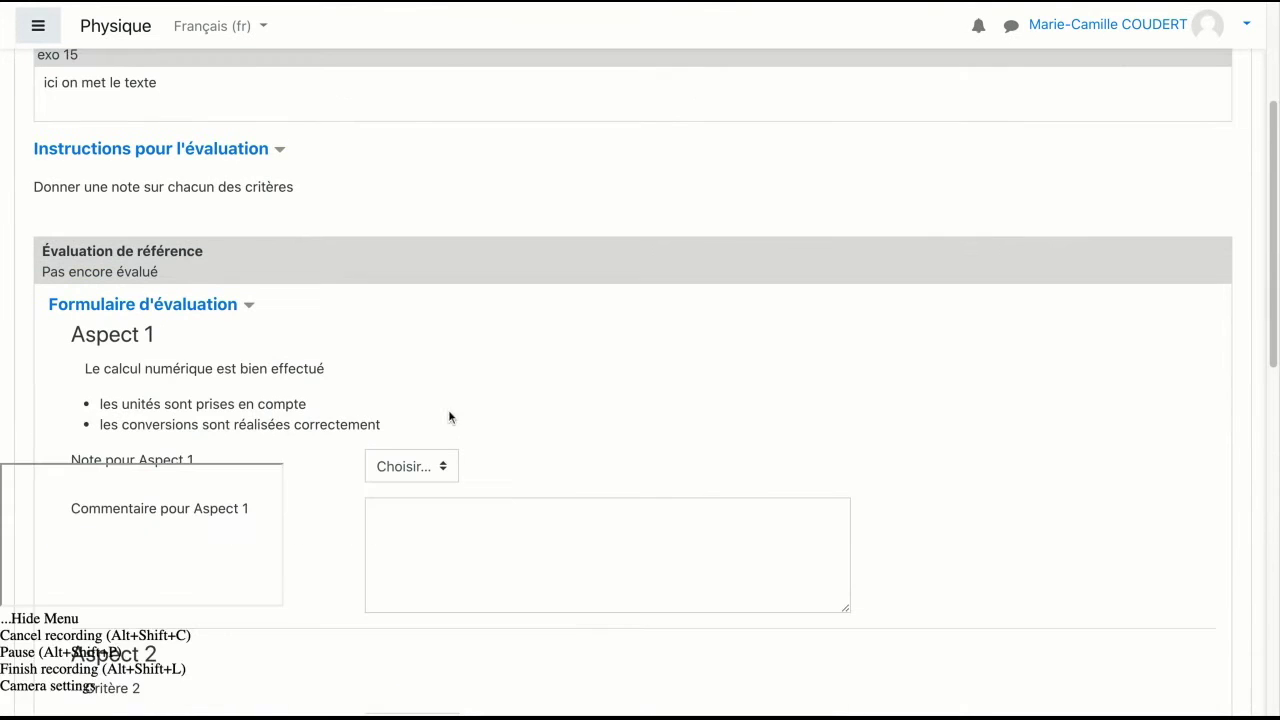
scroll(451, 489, "down", 3)
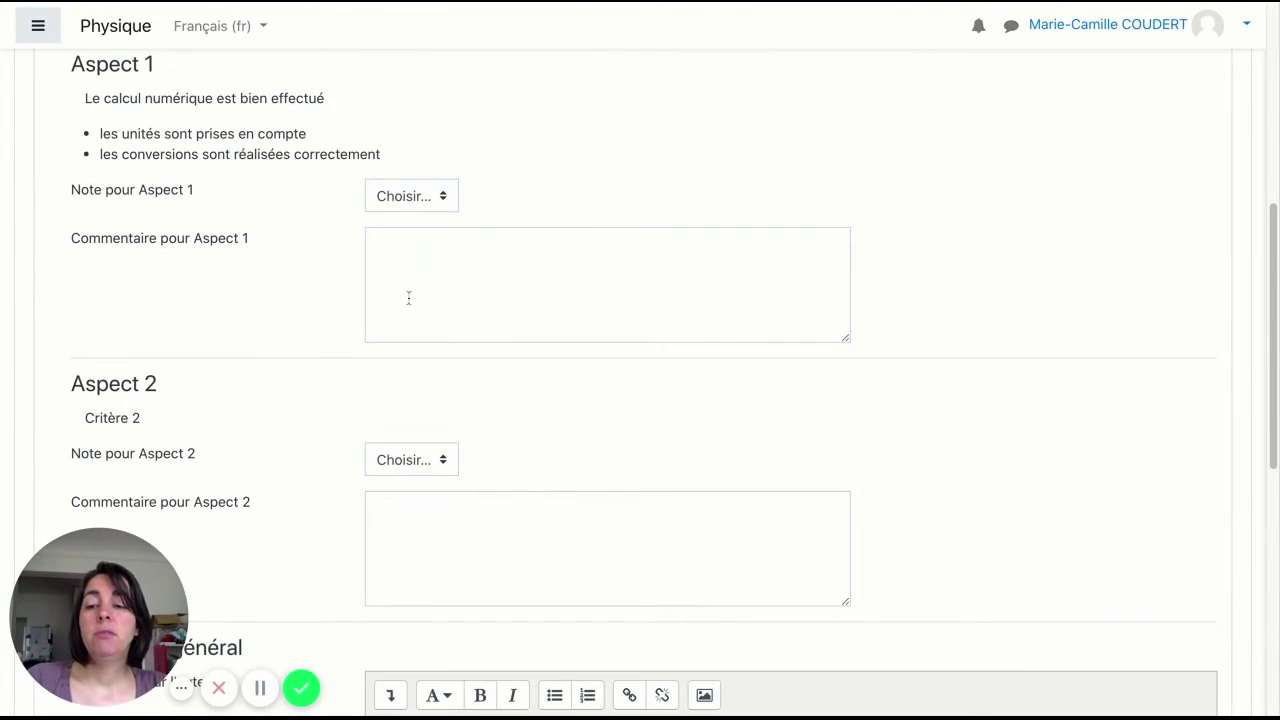
scroll(408, 296, "up", 3)
scroll(177, 262, "down", 2)
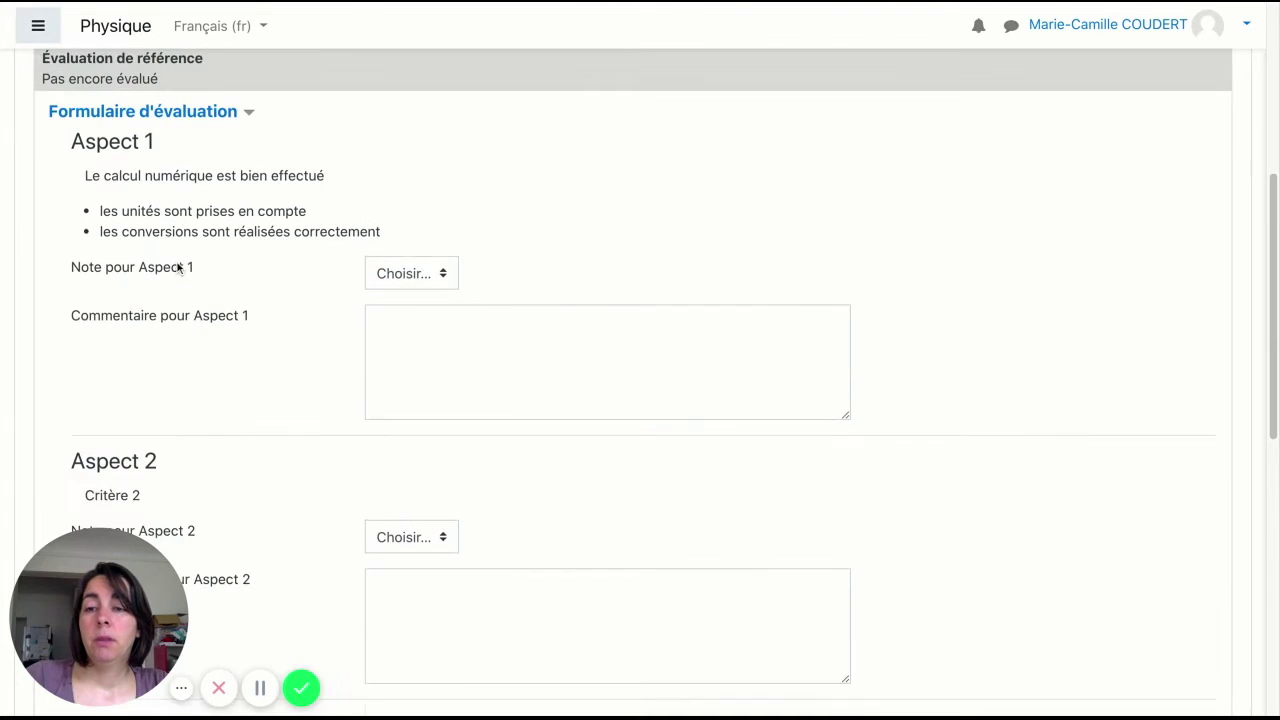
scroll(178, 255, "up", 3)
scroll(241, 228, "up", 1)
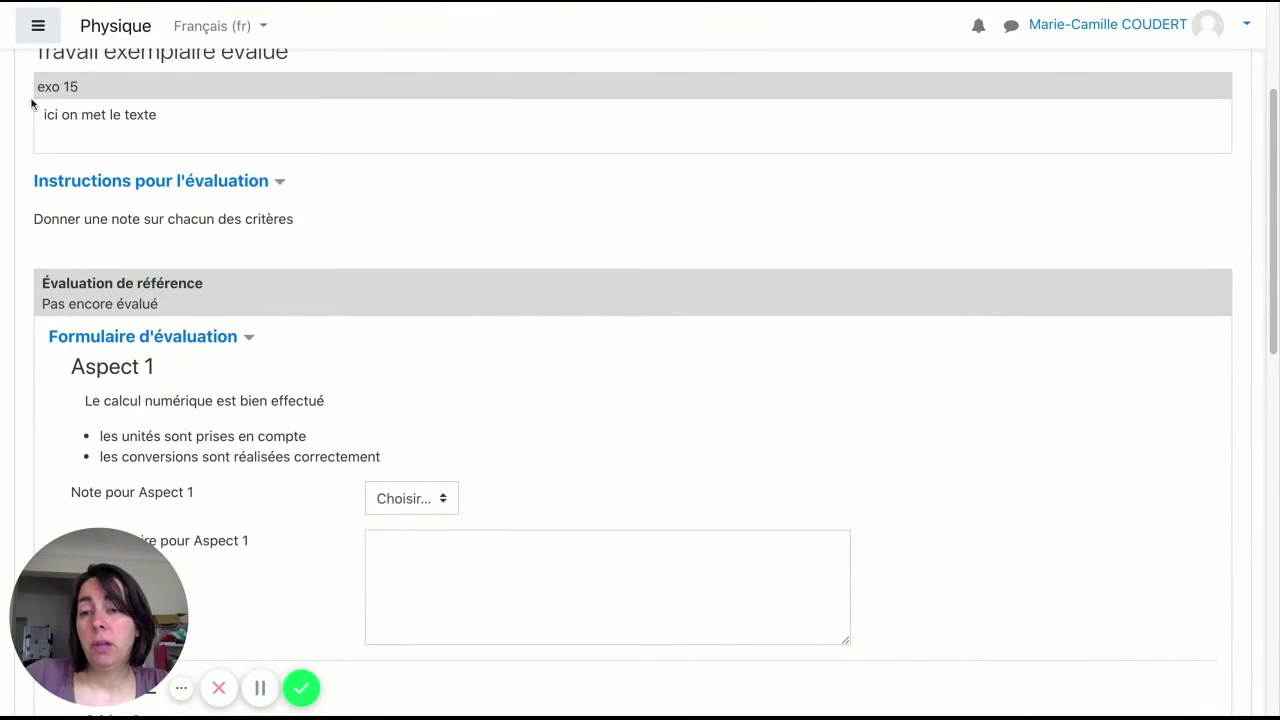
scroll(380, 385, "down", 8)
scroll(548, 328, "up", 6)
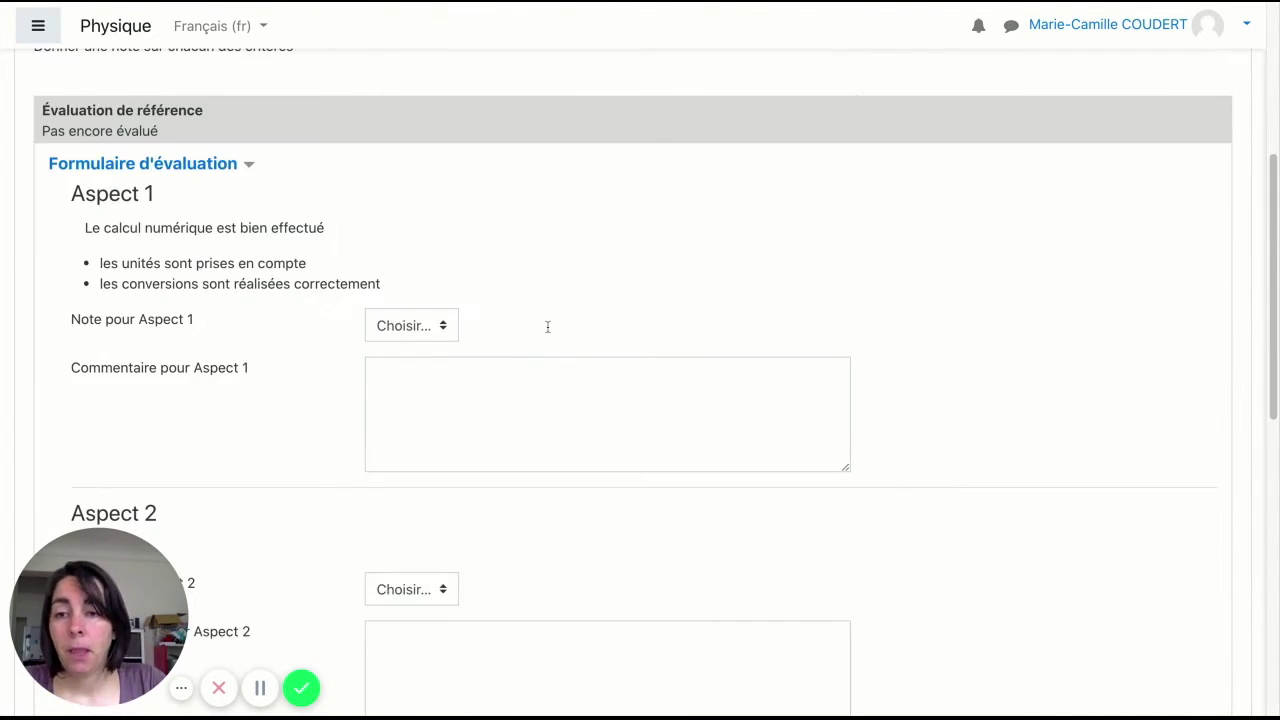
- Grade the example submission 4 / 6 for Aspect 1 and 14 / 14 for Aspect 2
left_click(441, 328)
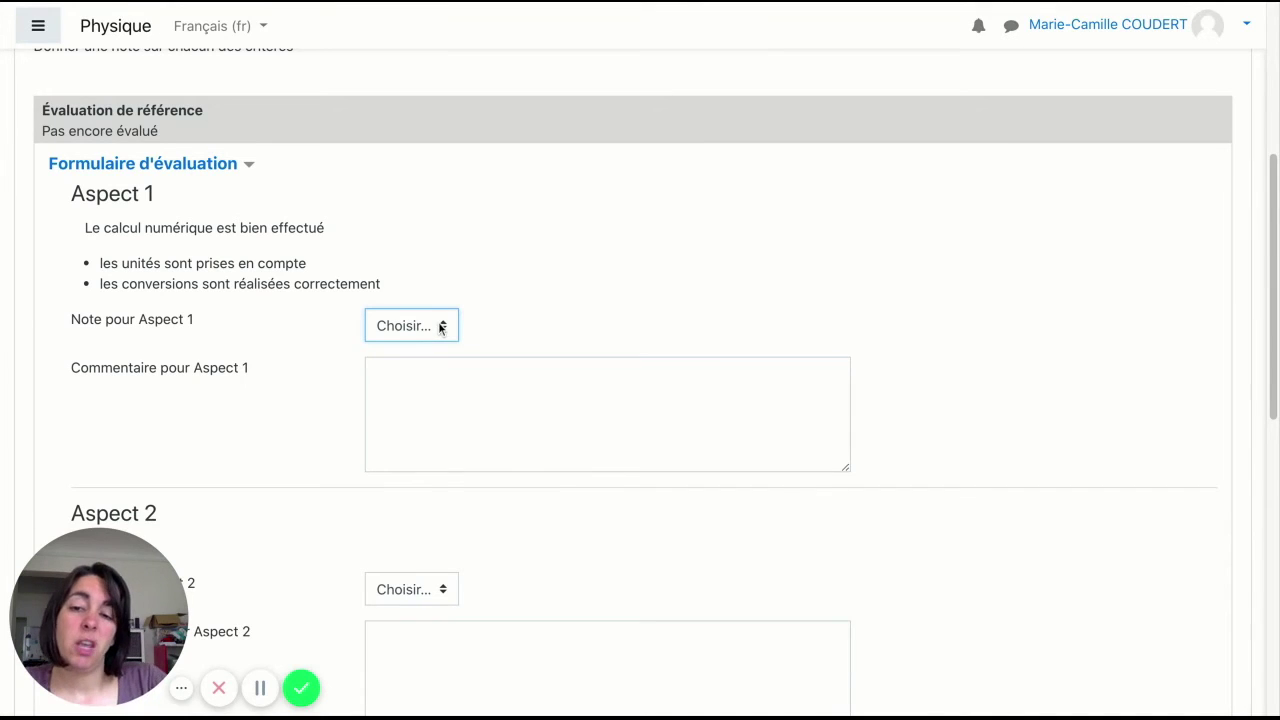
left_click(436, 435)
scroll(436, 435, "down", 5)
left_click(442, 318)
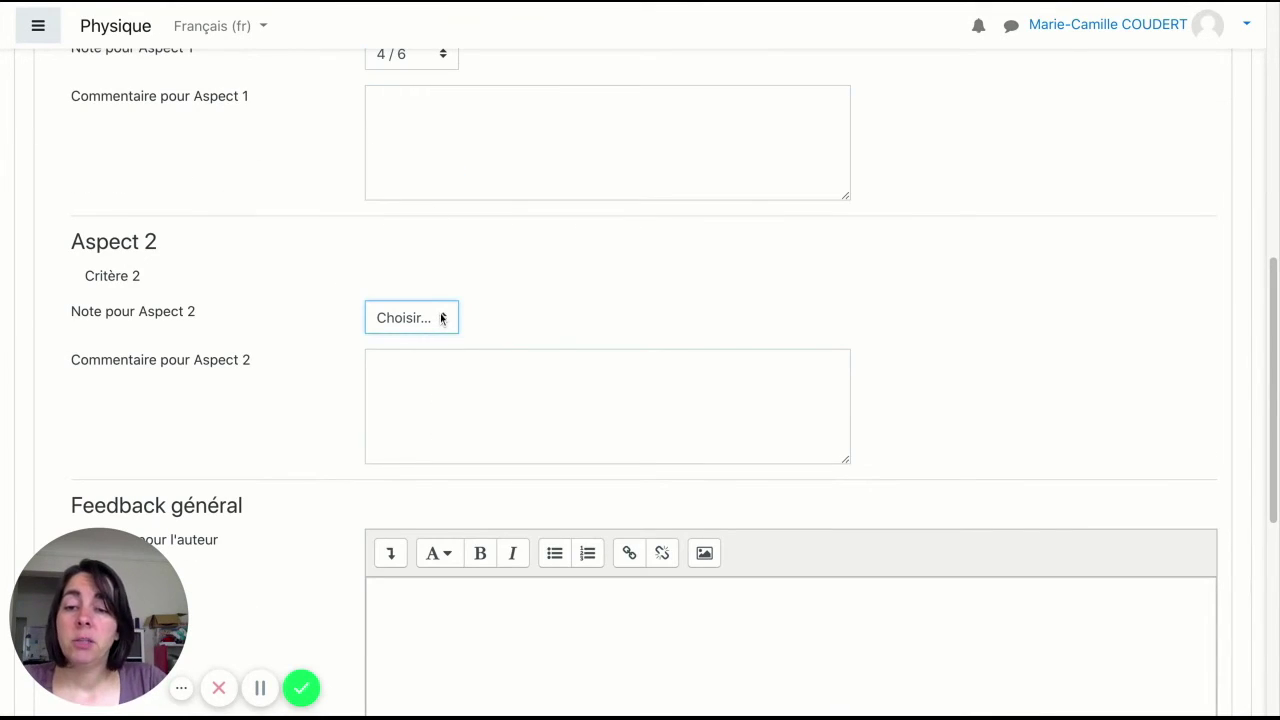
left_click(441, 633)
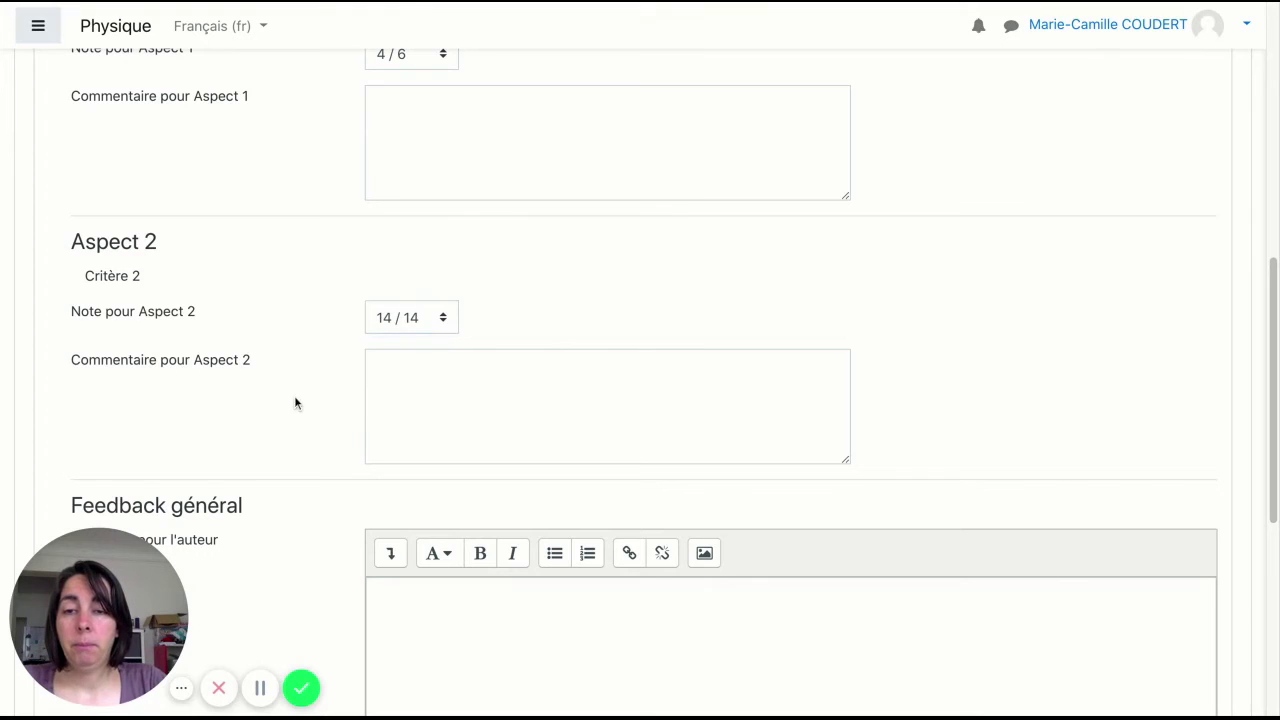
- Enter the general feedback "Bon travail, tu pourrais plus développer" for the author, and save and close the reference assessment
scroll(336, 442, "down", 3)
scroll(336, 442, "down", 3)
left_click(486, 347)
type("Bo")
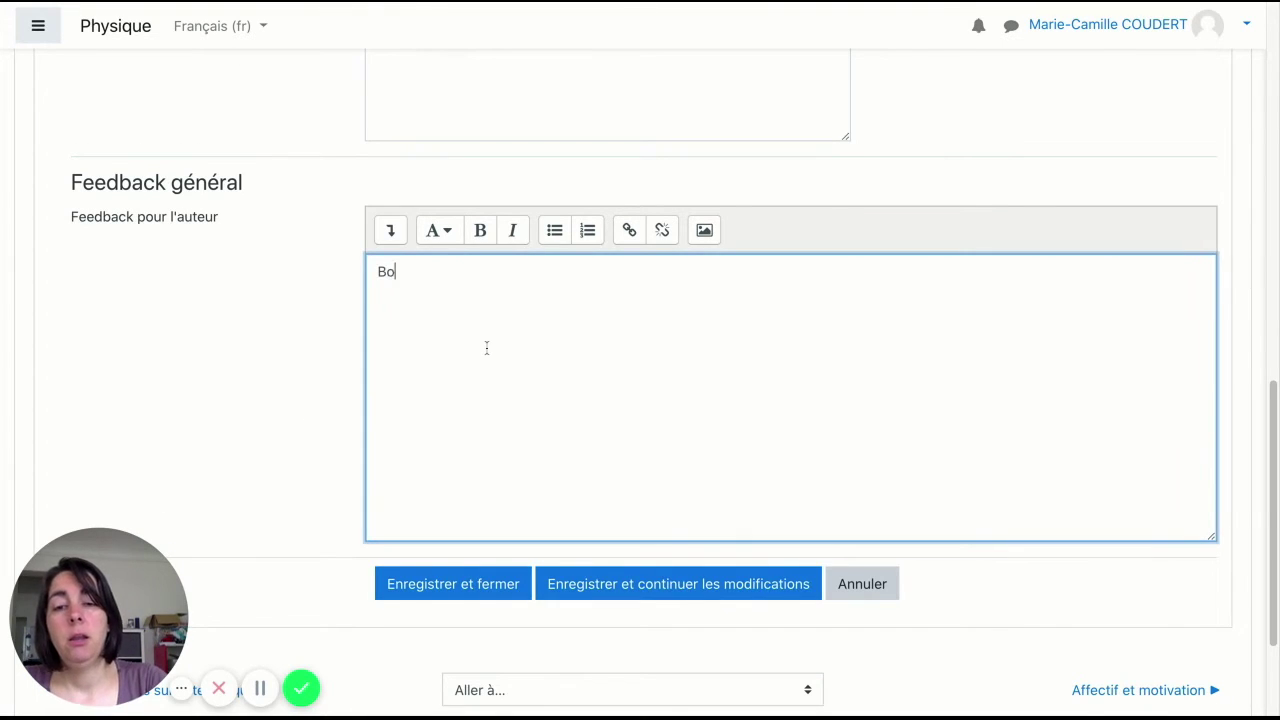
type("n travail")
key("BackSpace")
key("BackSpace")
key("BackSpace")
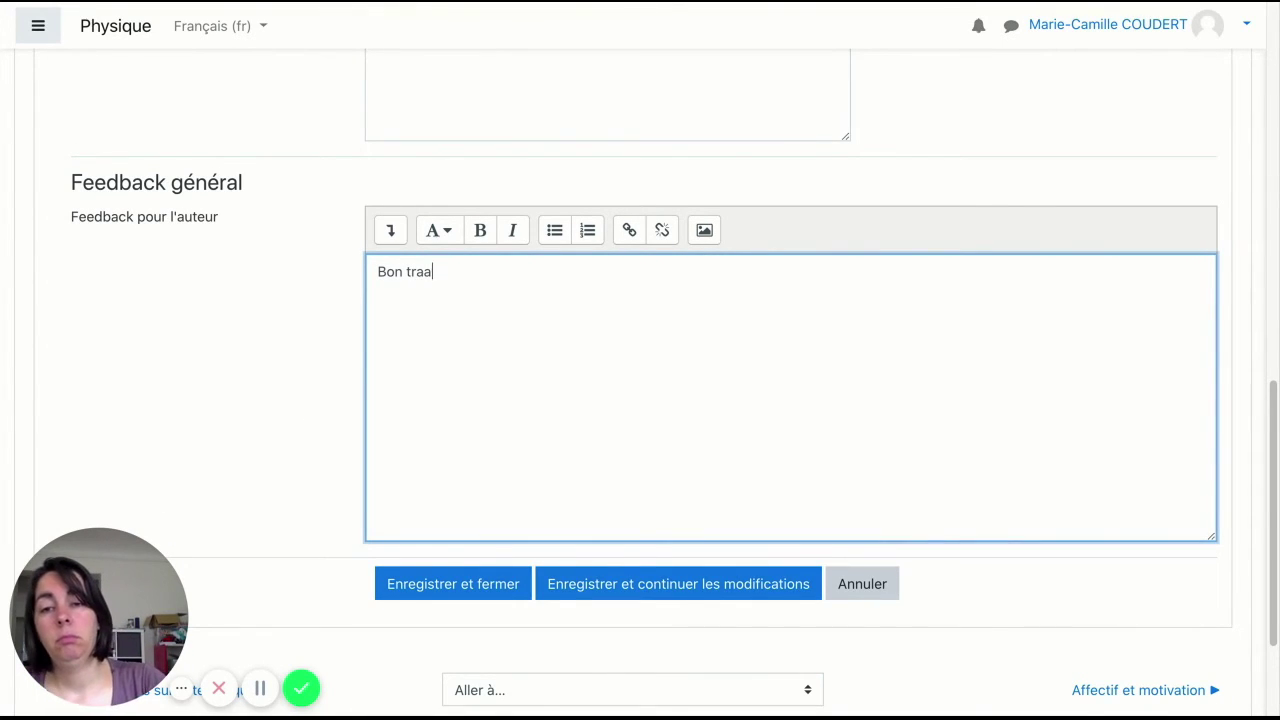
type("ail, ")
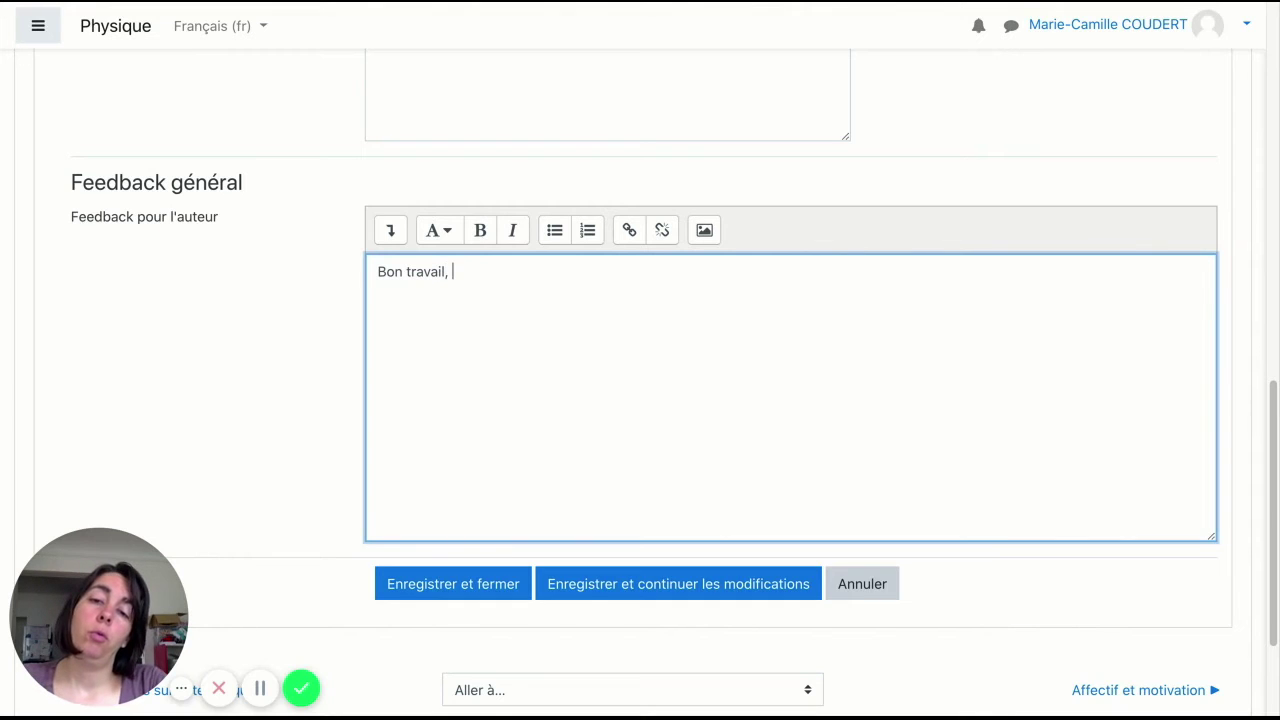
type("tu pourrais pl")
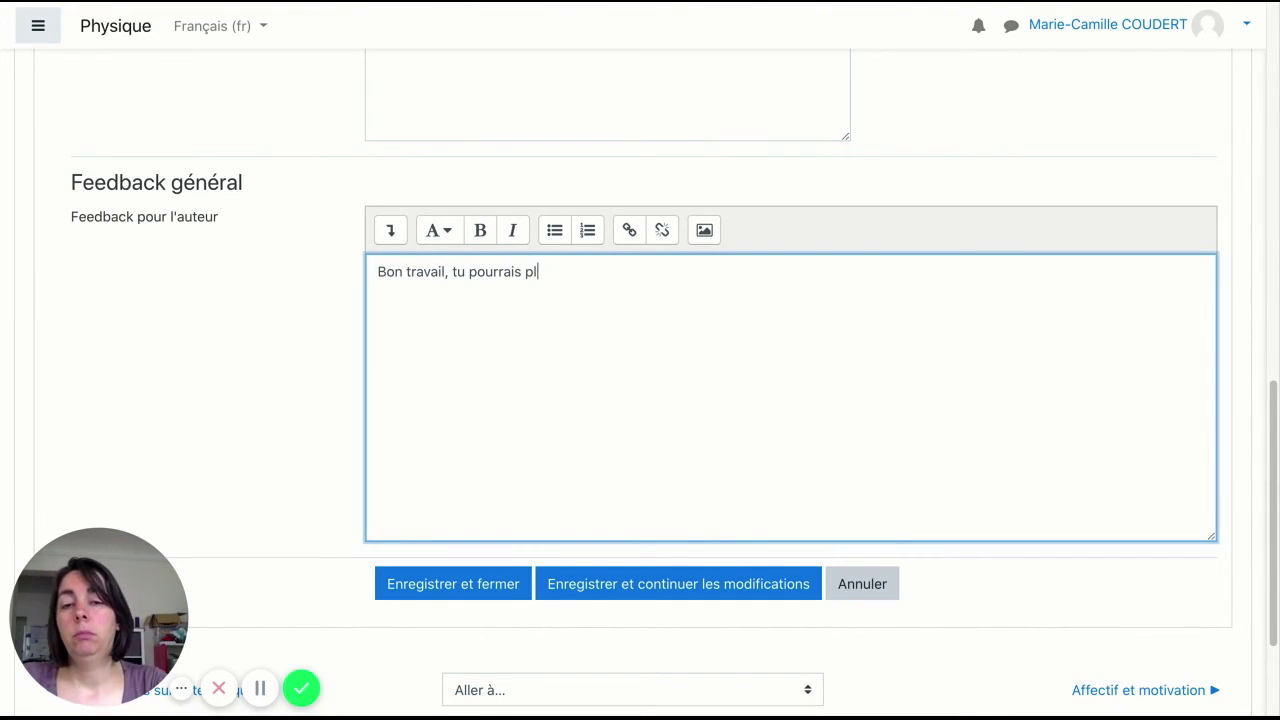
type("us développer")
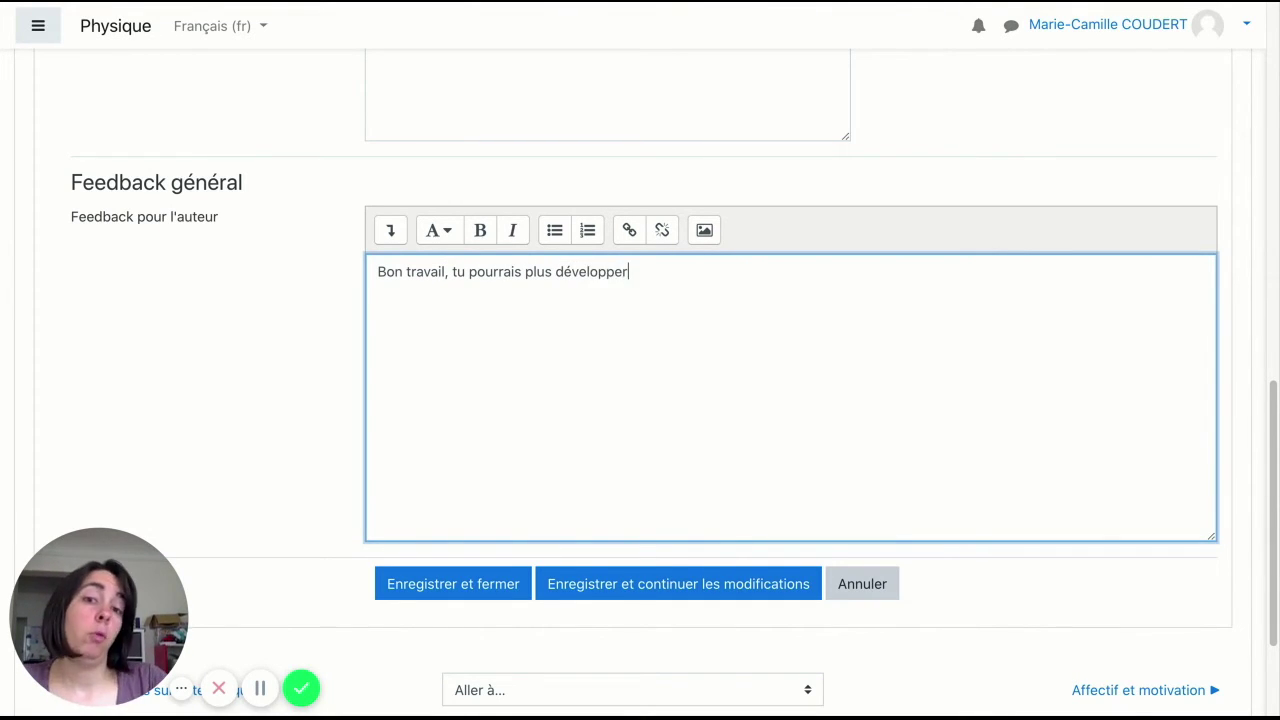
left_click(465, 594)
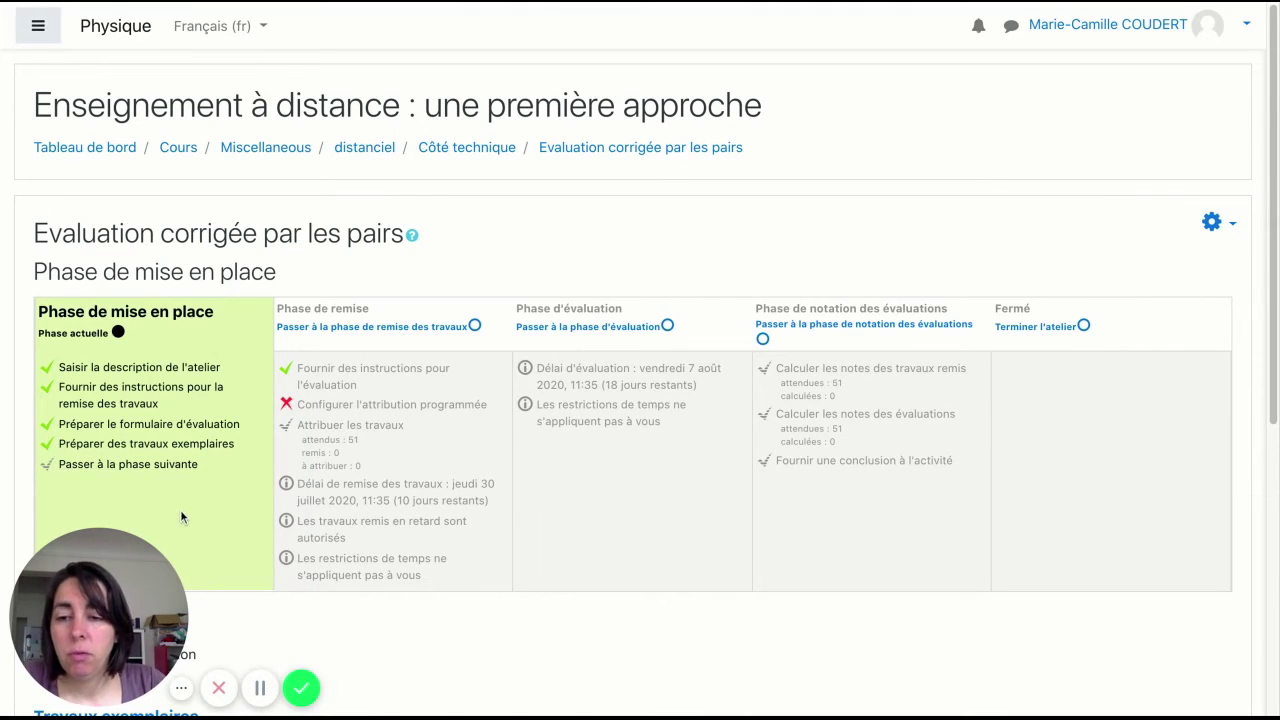
- Switch the workshop from the setup phase to the submission phase (Phase de remise) and confirm the change
scroll(172, 478, "down", 1)
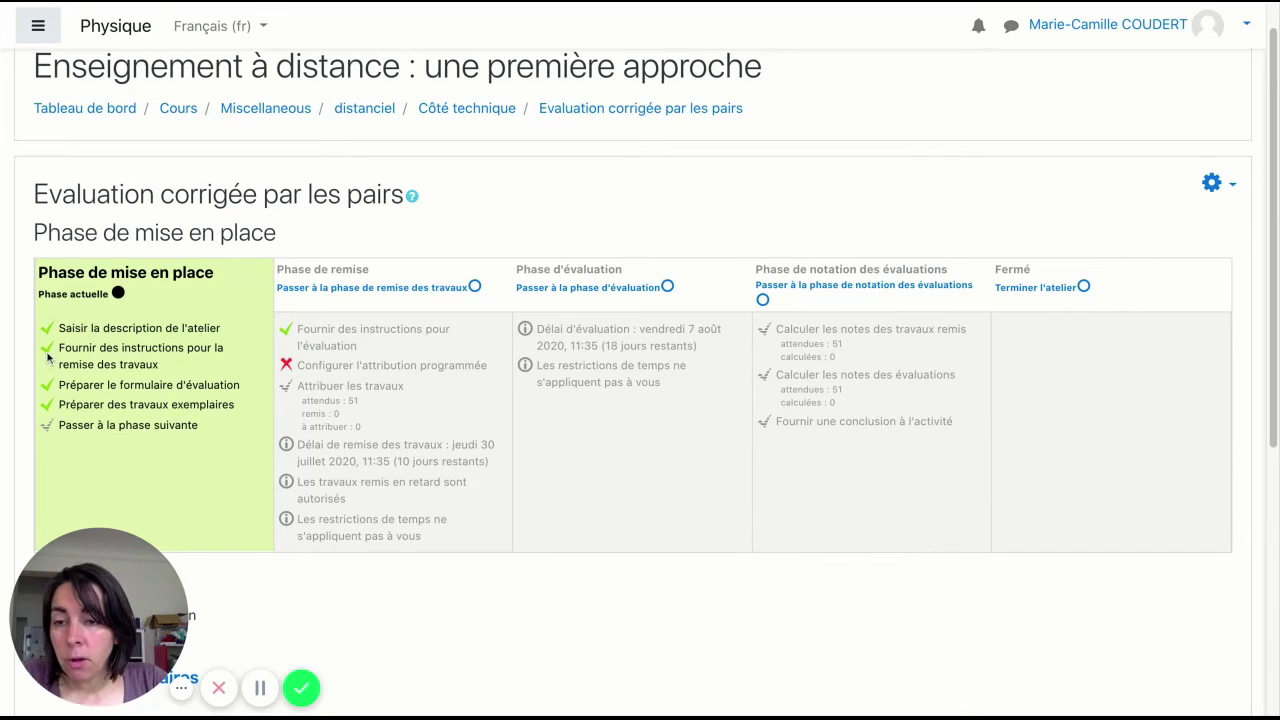
left_click(110, 428)
left_click(737, 560)
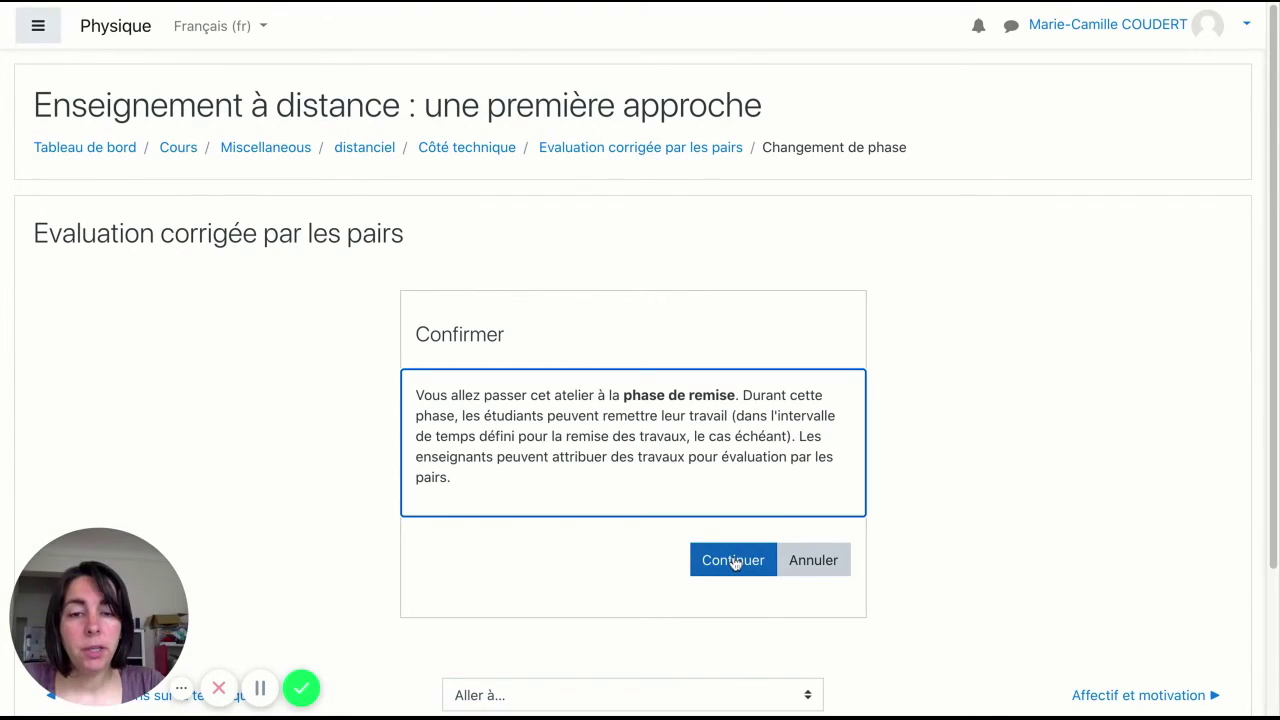
left_click(735, 561)
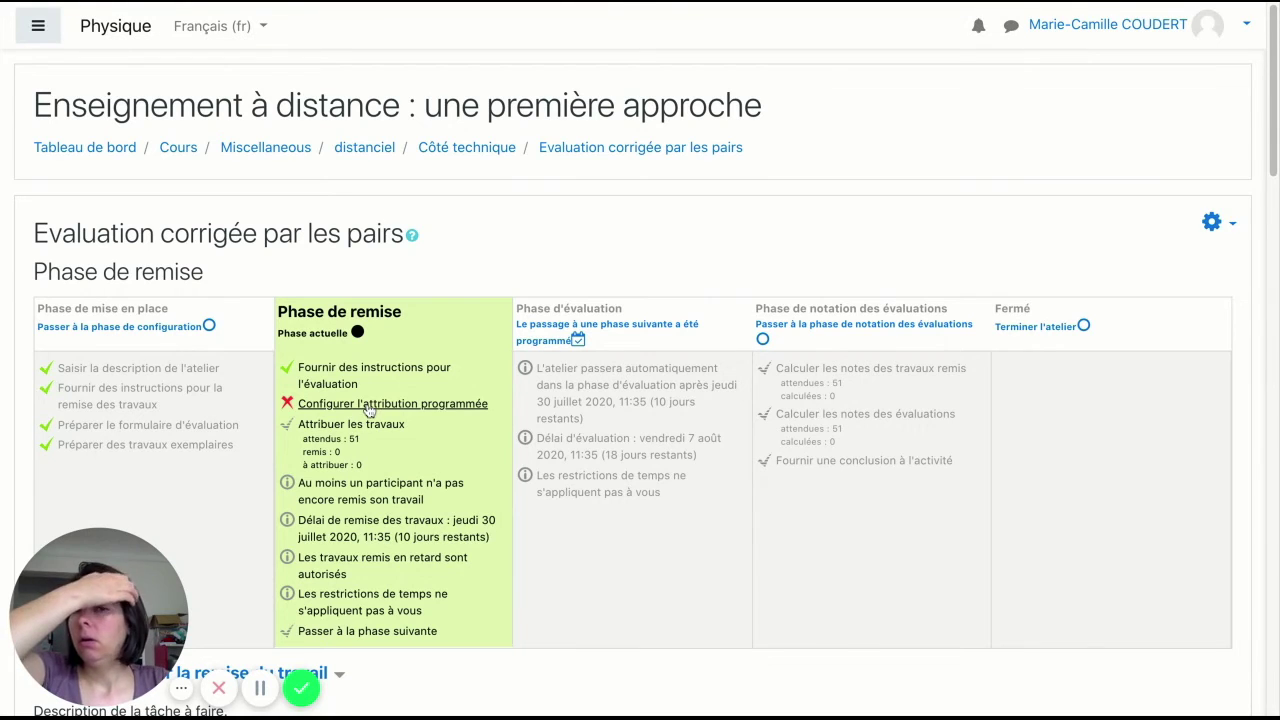
- Enable automatic allocation of submissions at the end of the submission phase, save the setting, and return to the workshop overview
scroll(330, 405, "down", 1)
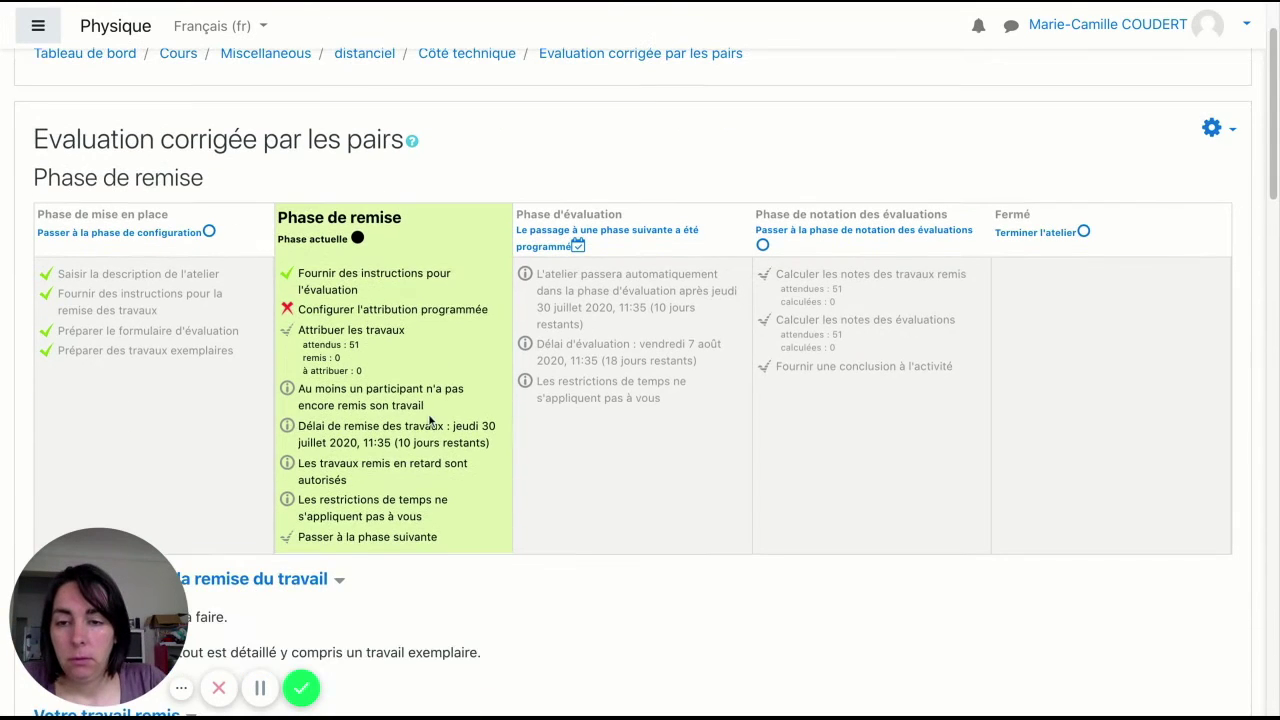
left_click(308, 311)
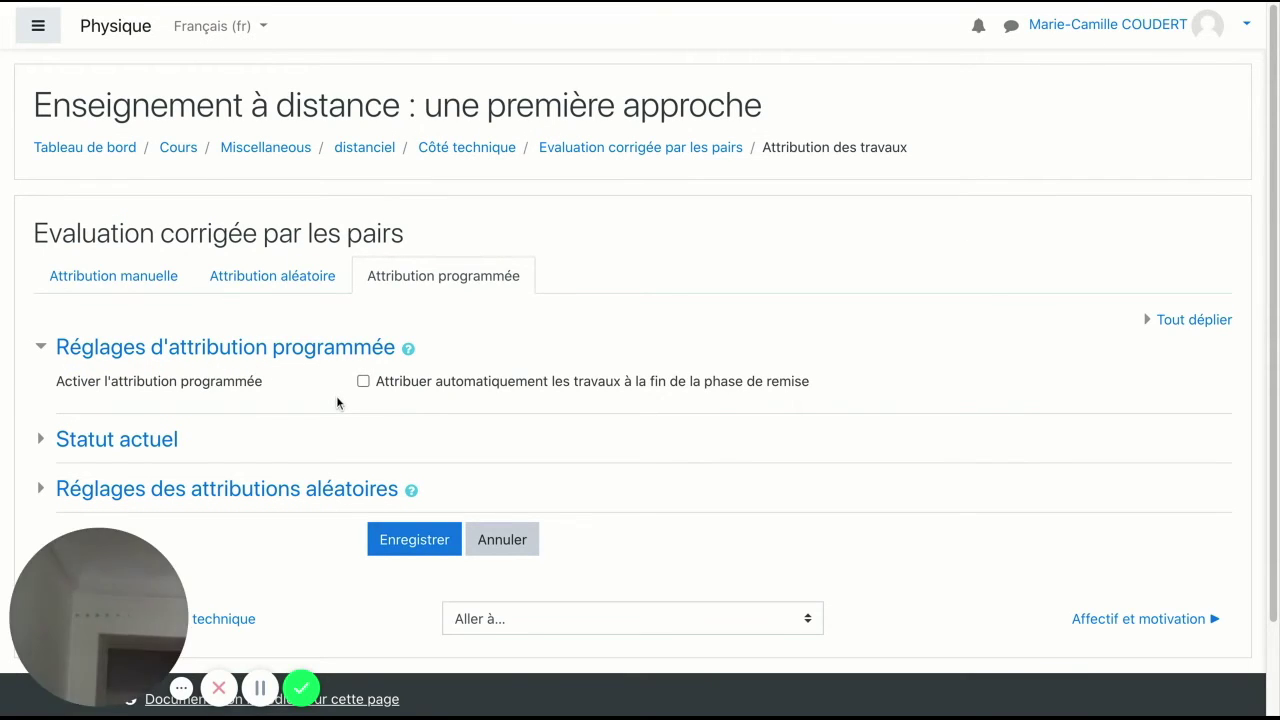
left_click(364, 382)
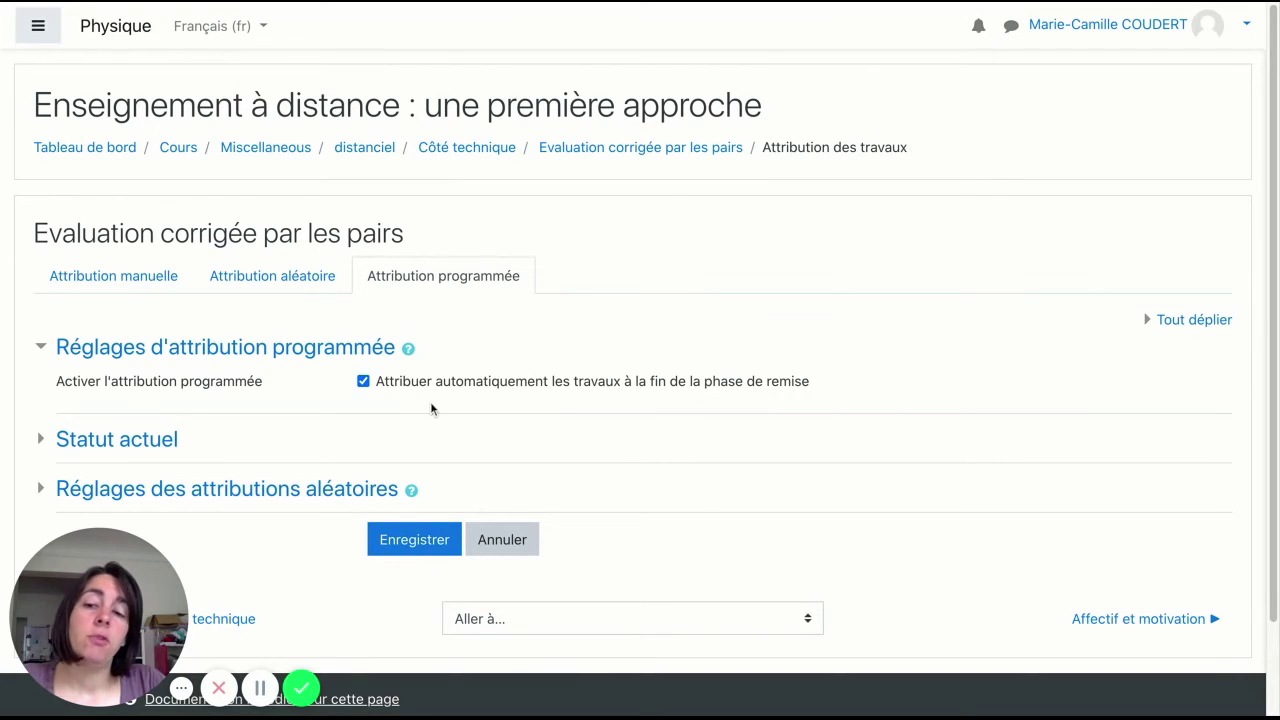
left_click(417, 545)
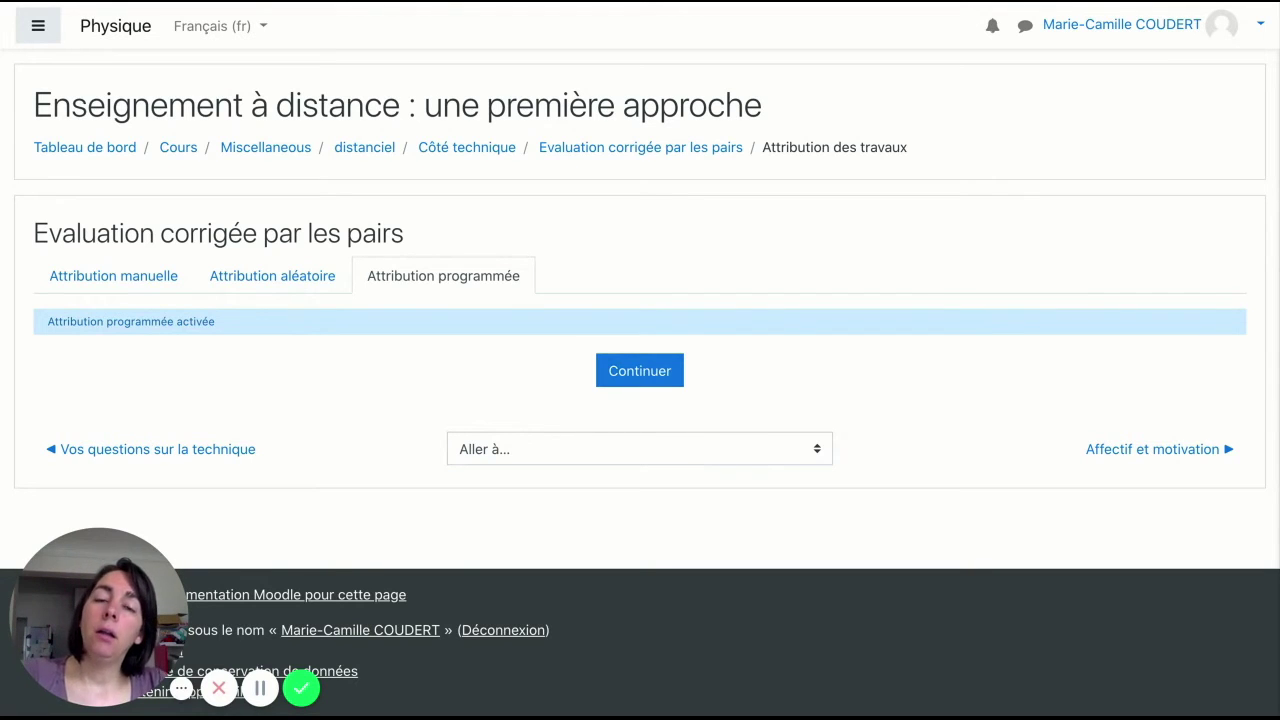
left_click(626, 381)
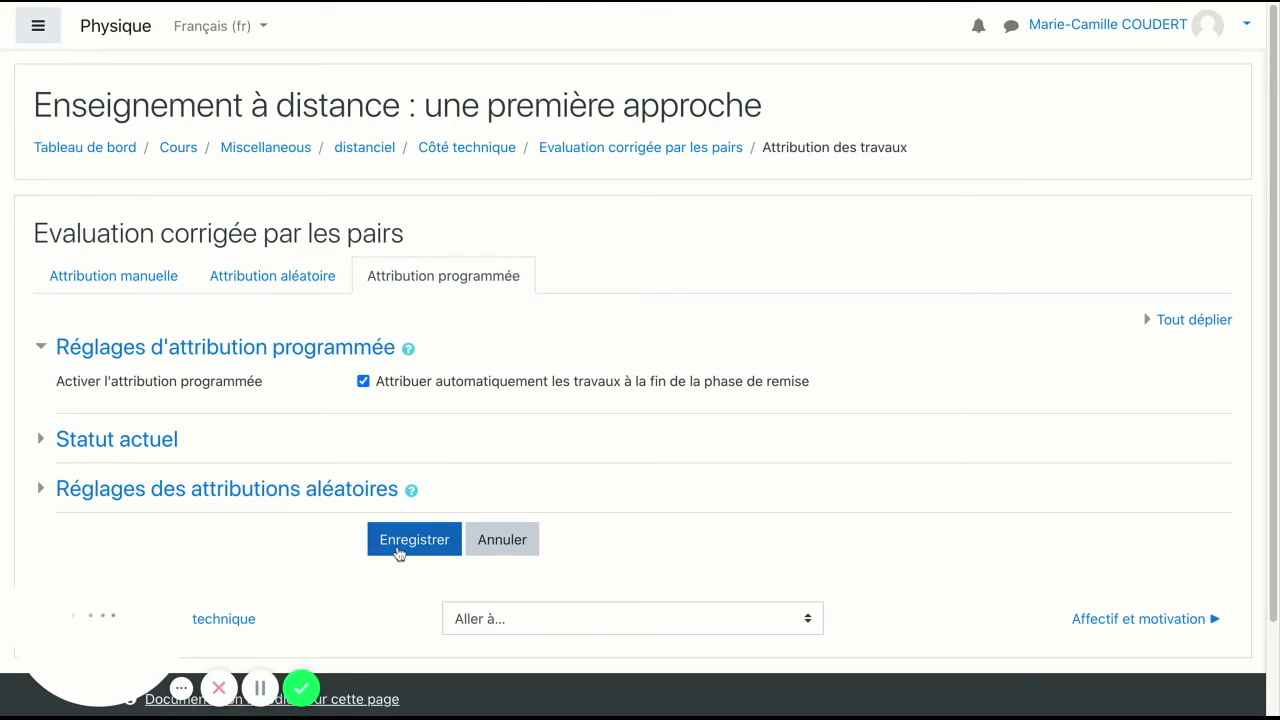
left_click(398, 551)
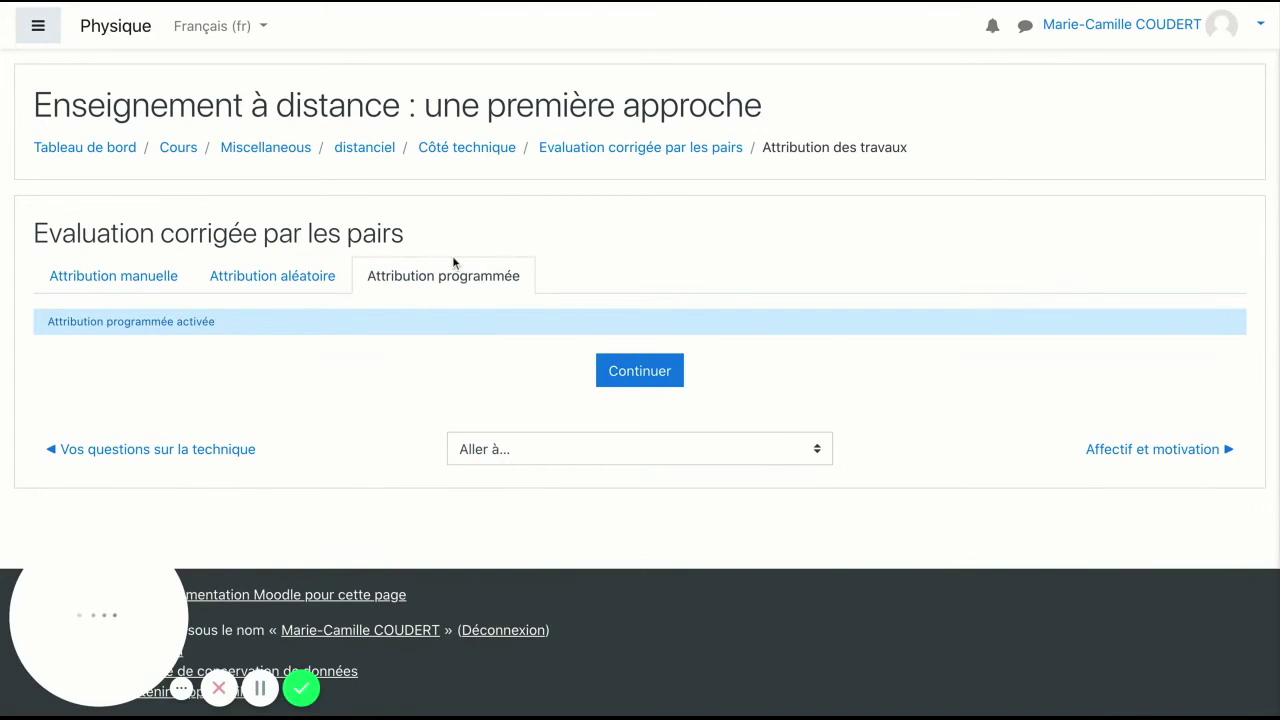
left_click(617, 150)
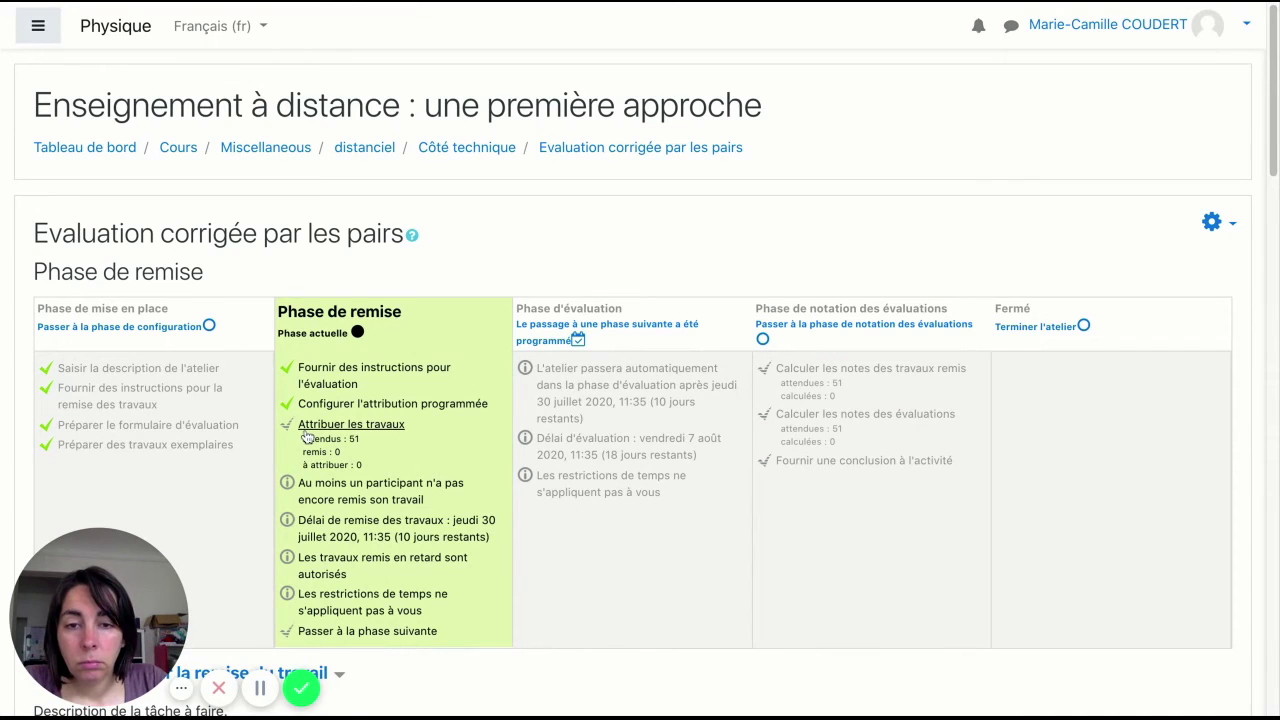
- Switch the workshop from the submission phase to the assessment phase (Phase d'évaluation) and confirm the change
scroll(308, 437, "down", 1)
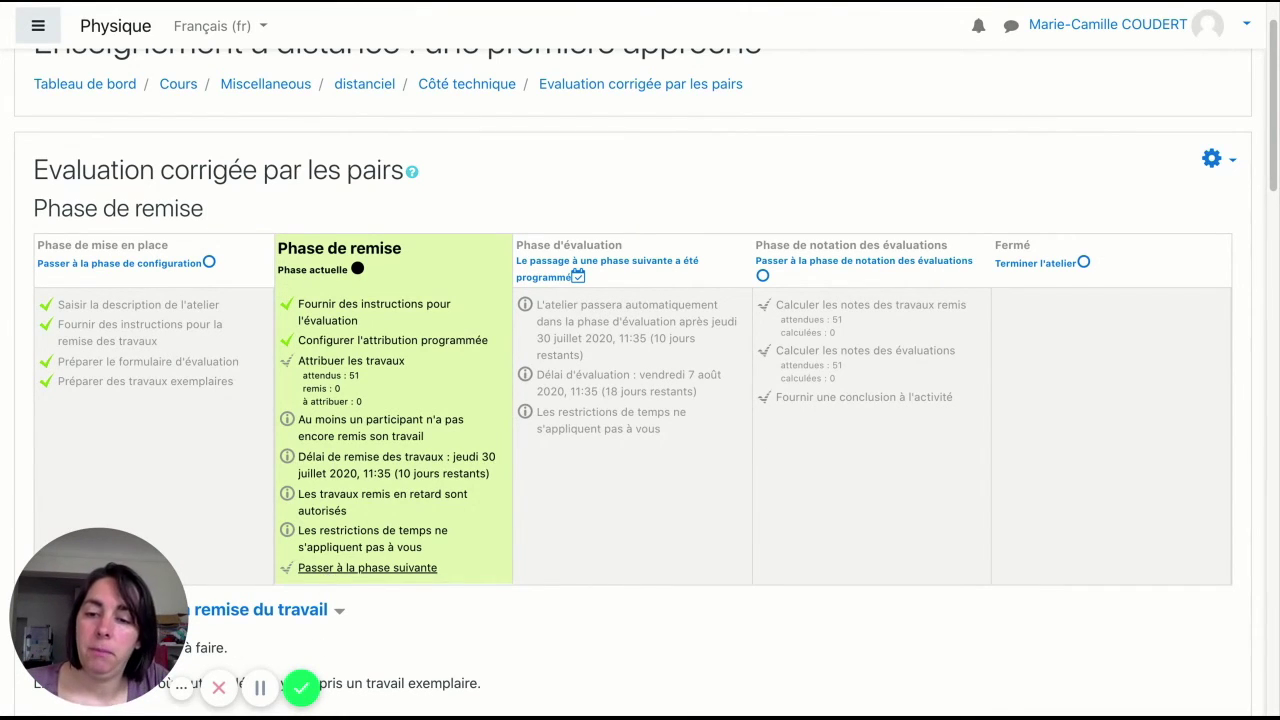
left_click(367, 567)
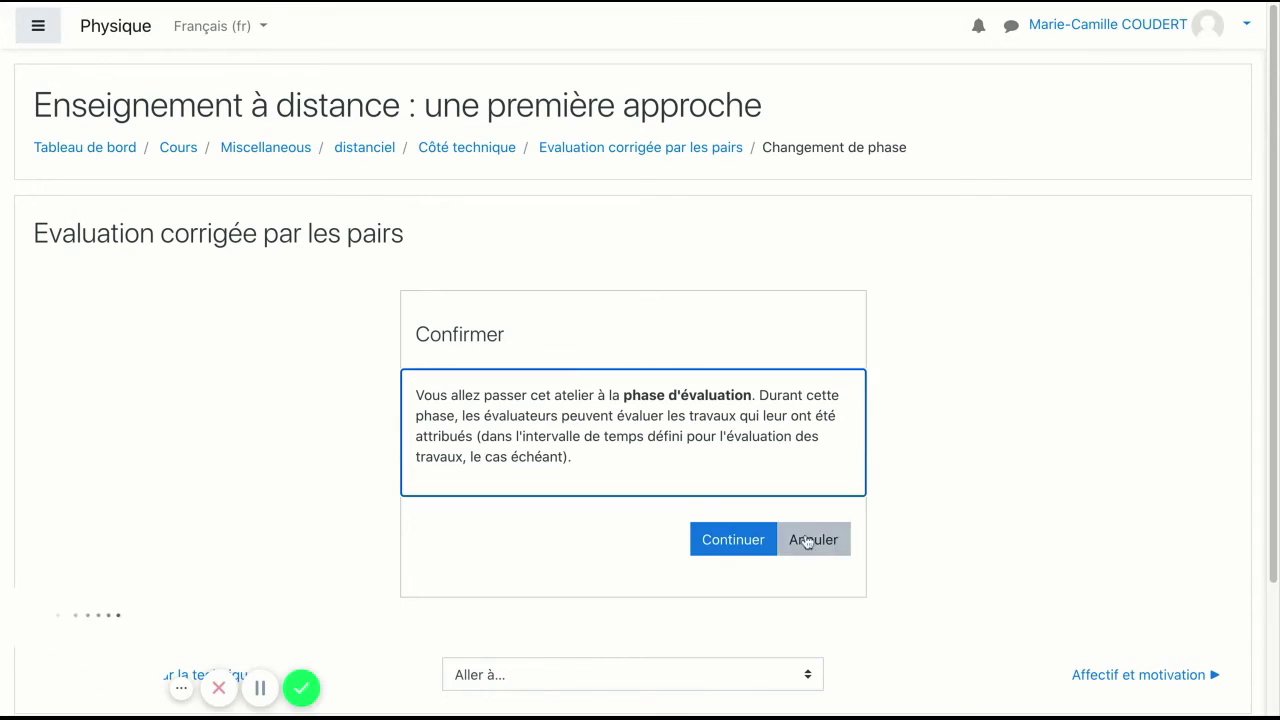
left_click(735, 538)
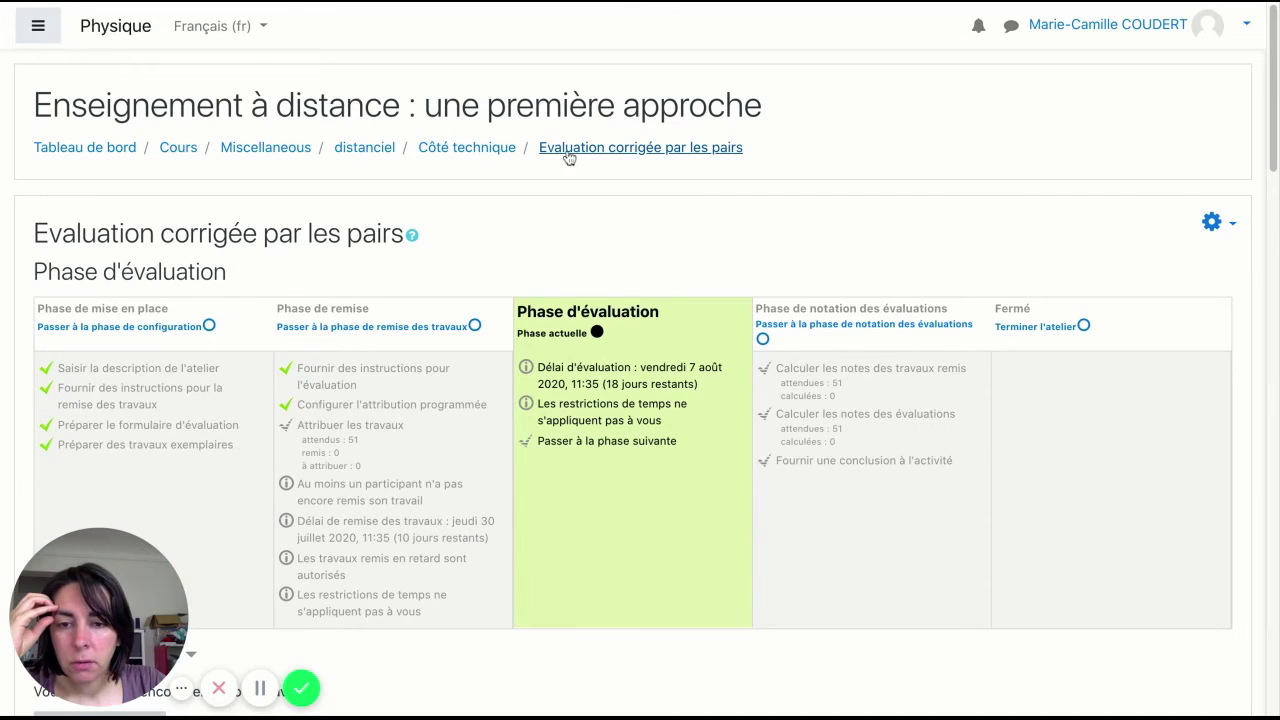
- Run the random allocation with 2 evaluations per submission, letting participants assess without having submitted work, and return to the workshop overview
left_click(368, 406)
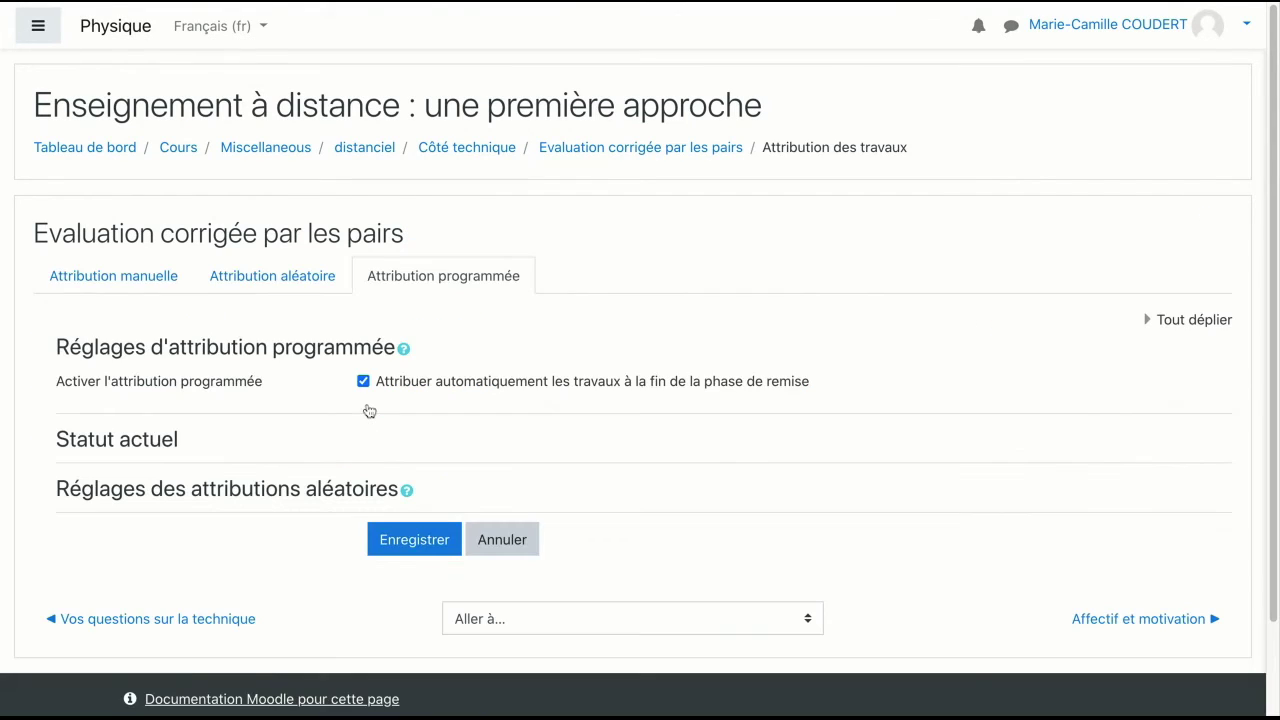
left_click(265, 285)
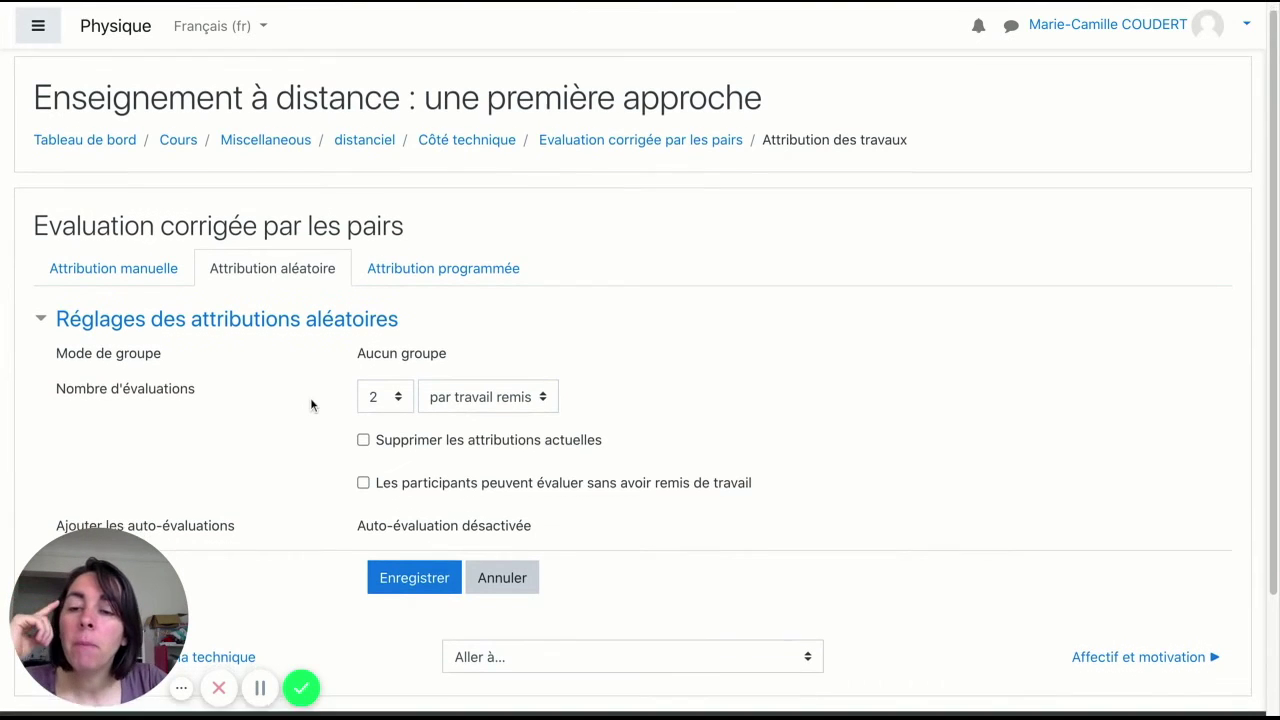
scroll(314, 403, "down", 2)
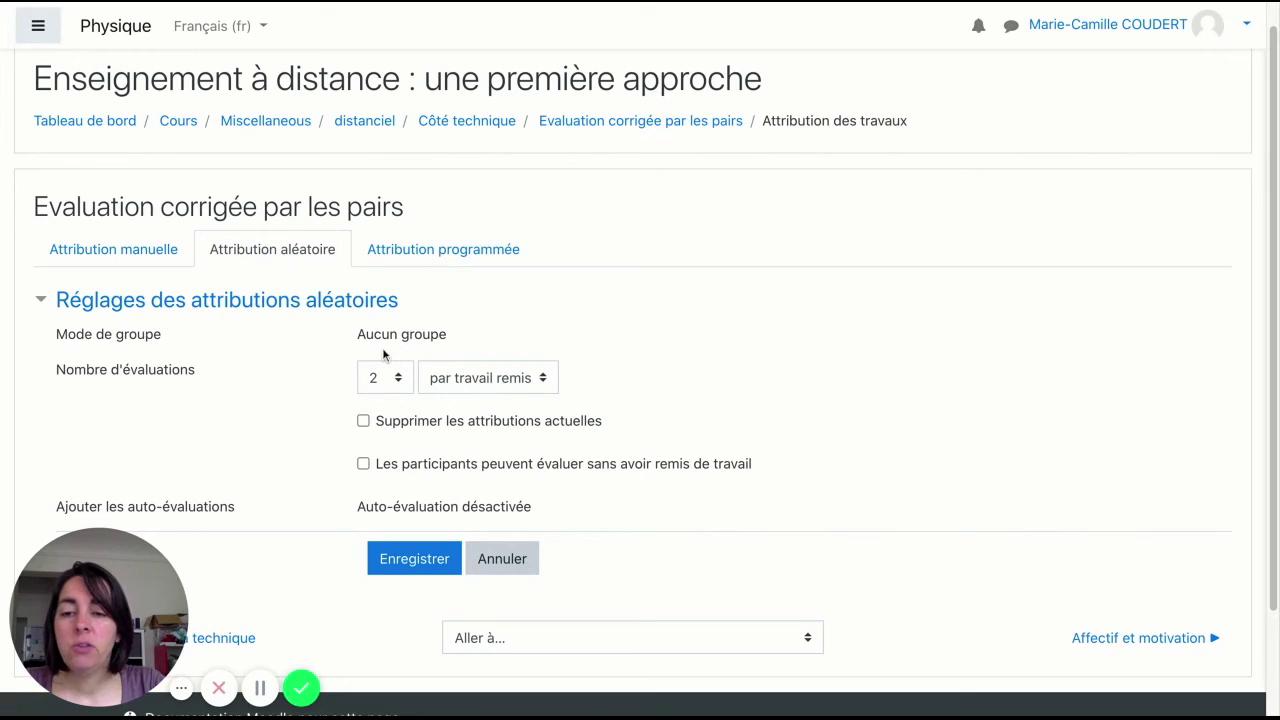
left_click(408, 378)
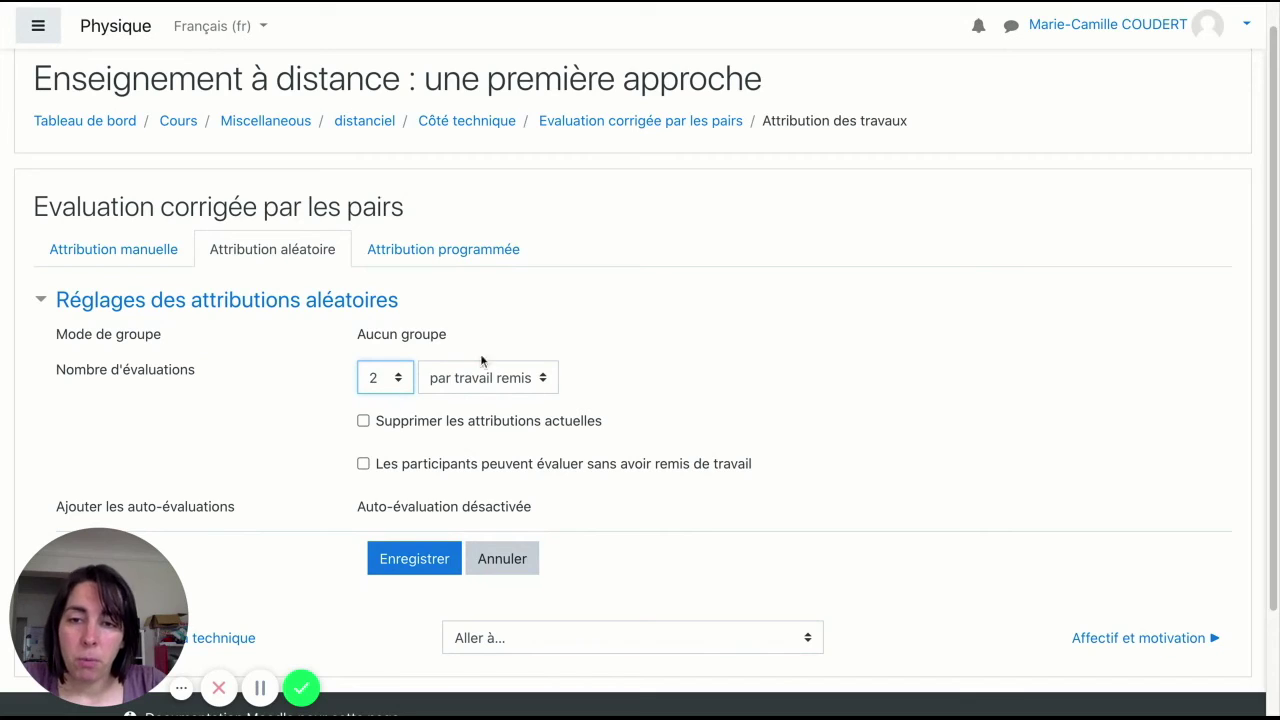
scroll(366, 378, "down", 1)
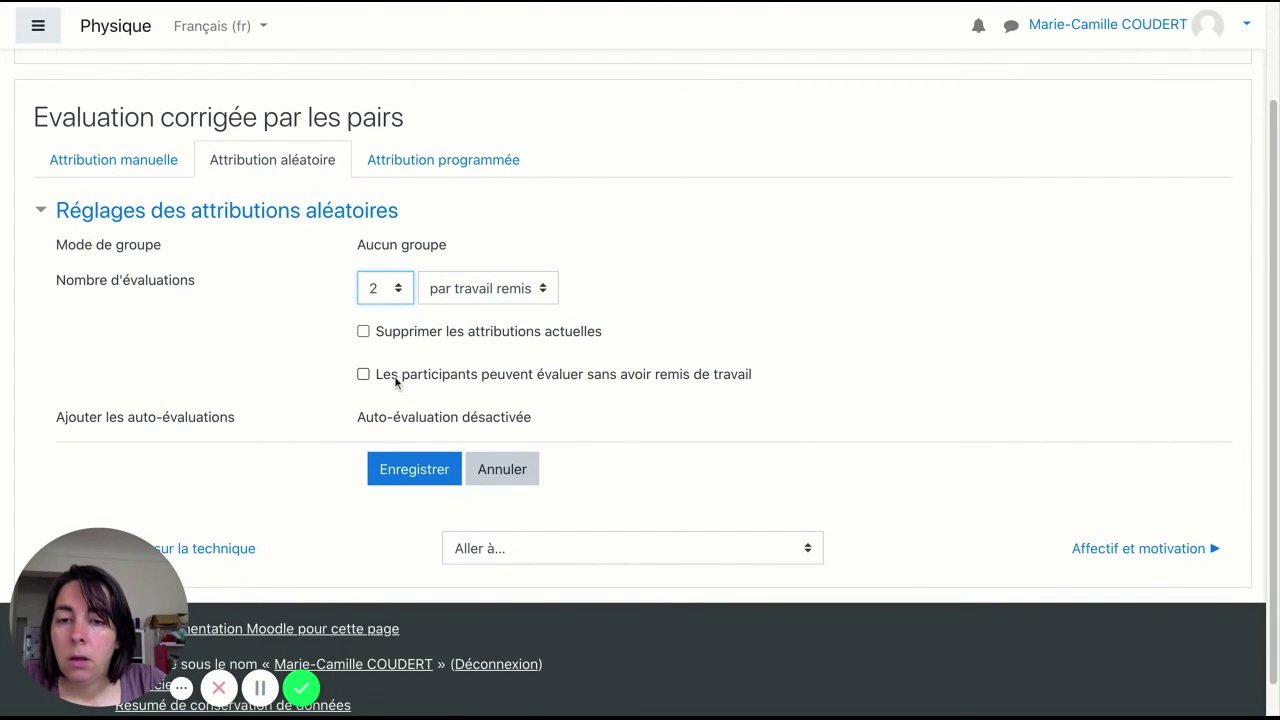
left_click(364, 376)
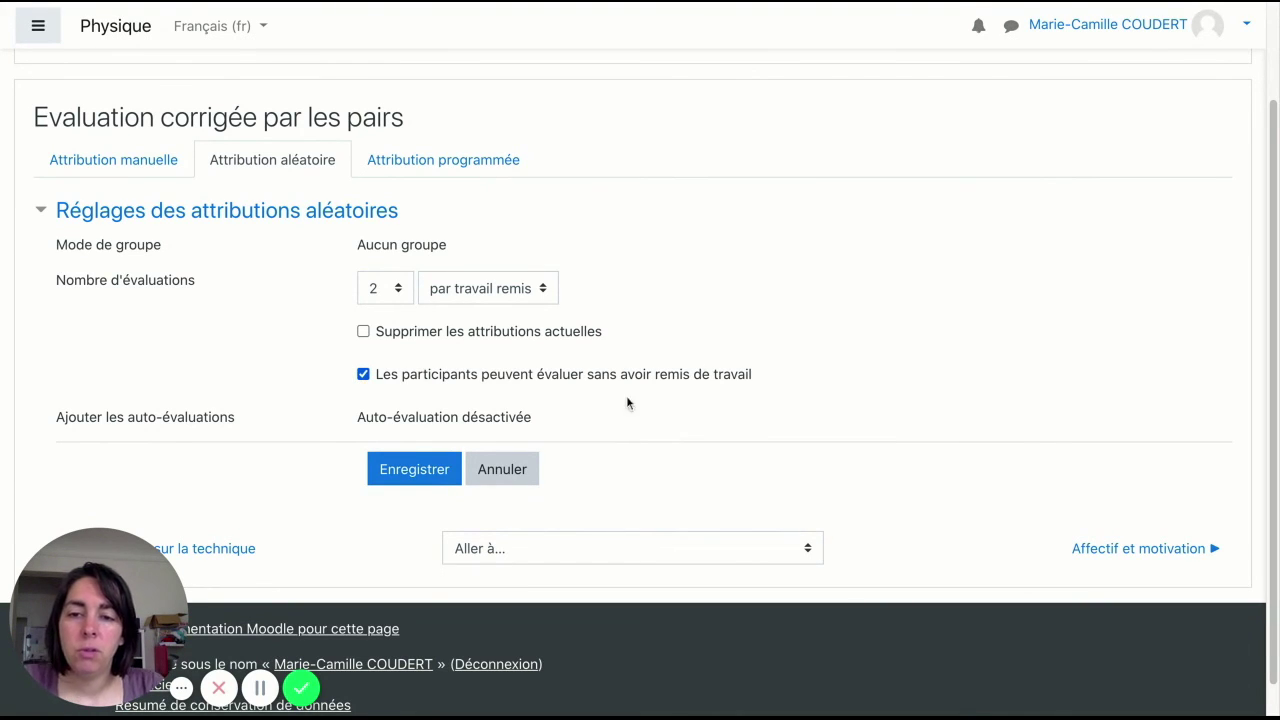
scroll(236, 505, "down", 1)
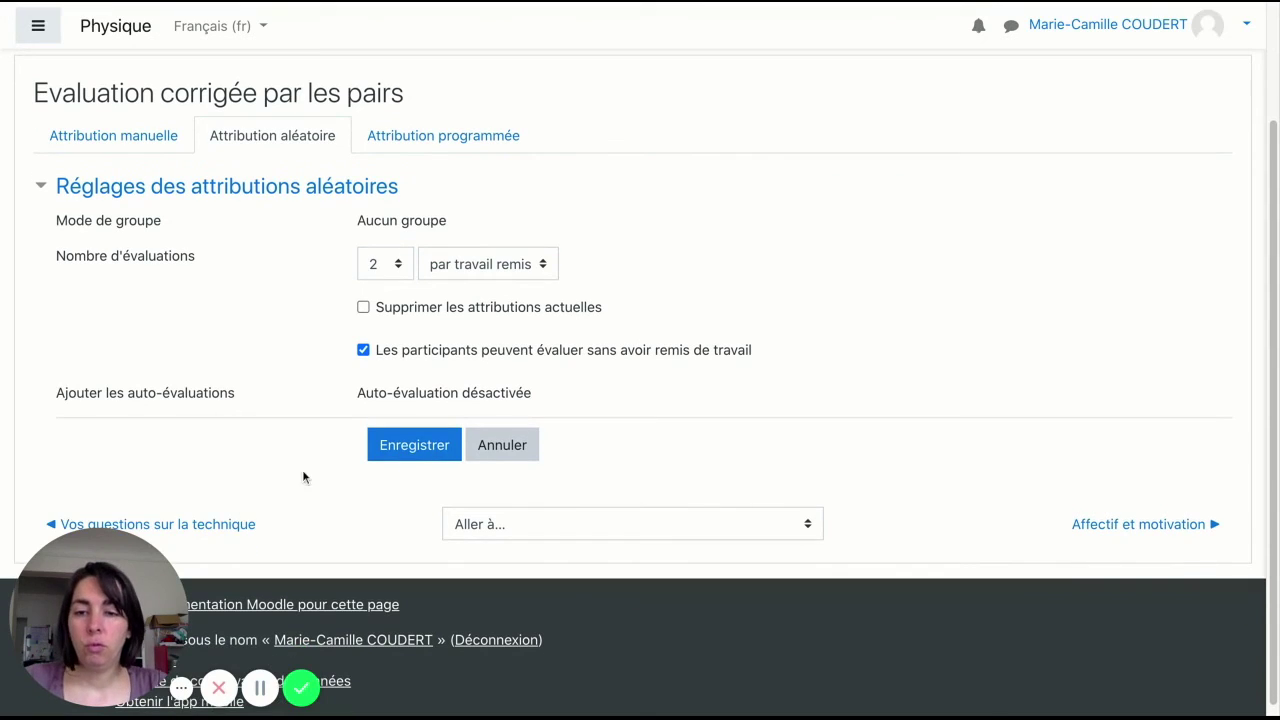
left_click(407, 446)
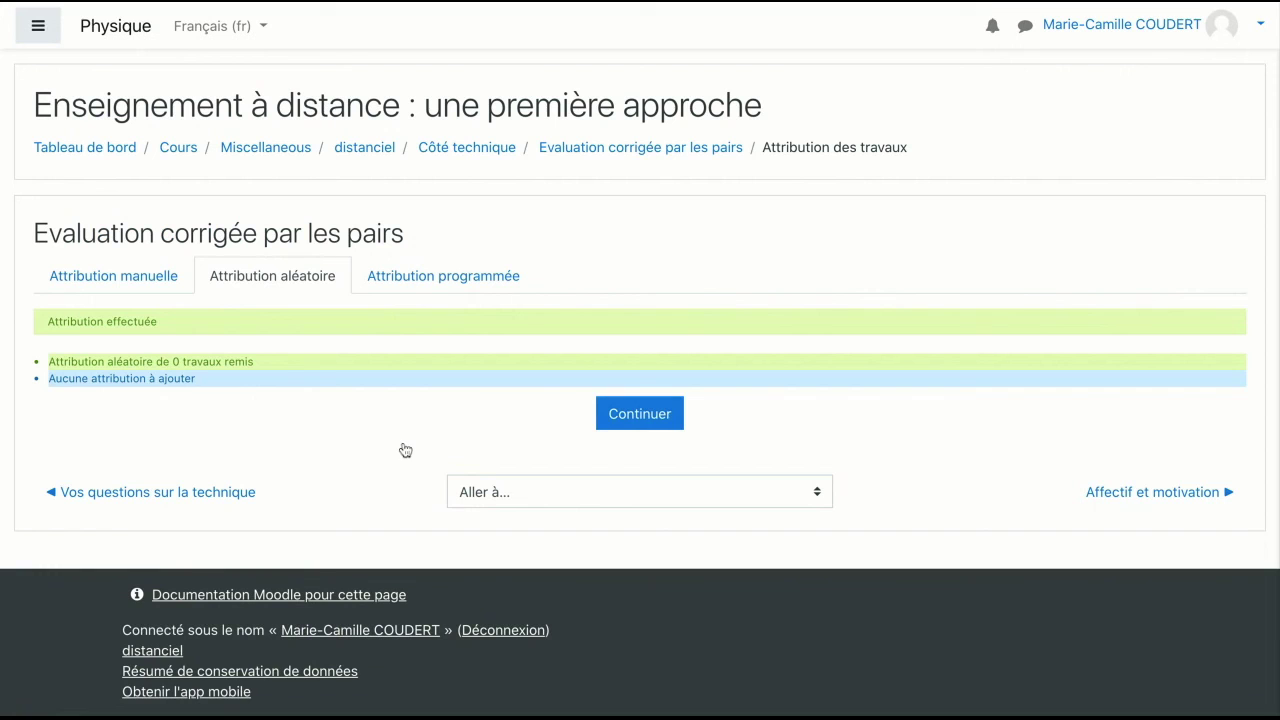
left_click(625, 148)
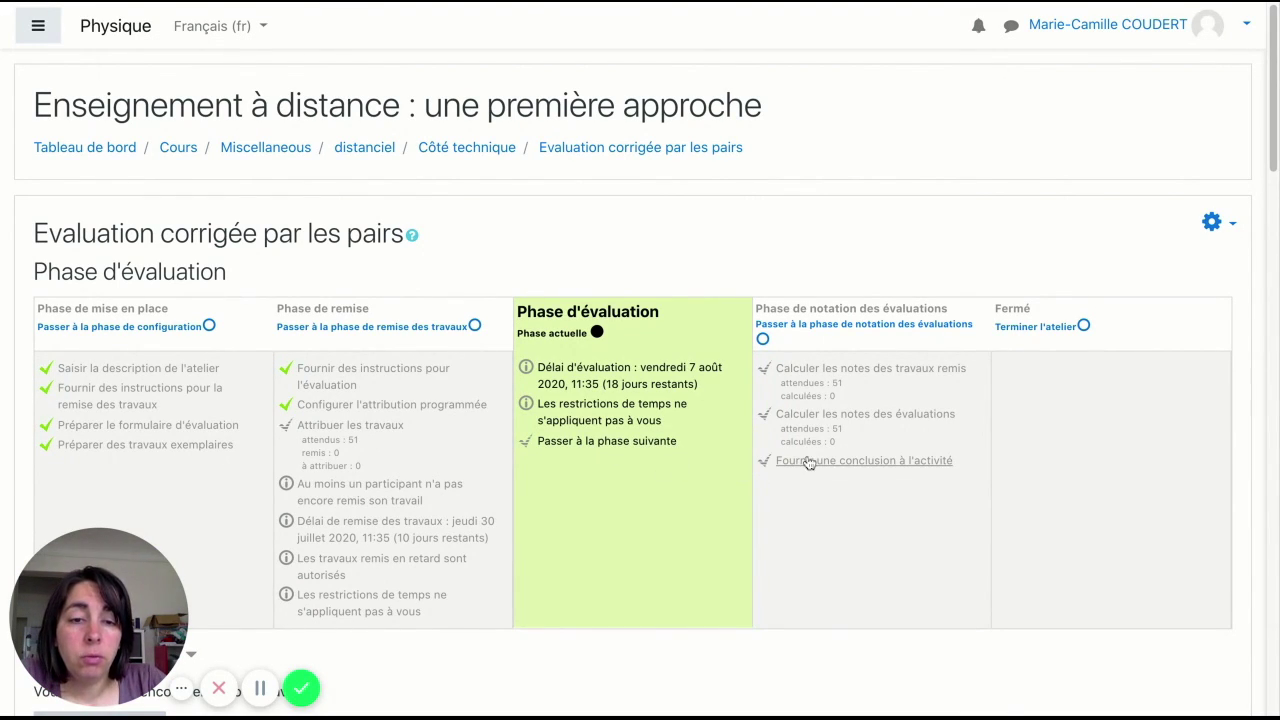
- Switch the workshop to the grading phase (Phase de notation des évaluations) and then close the workshop, confirming both phase changes
left_click(601, 445)
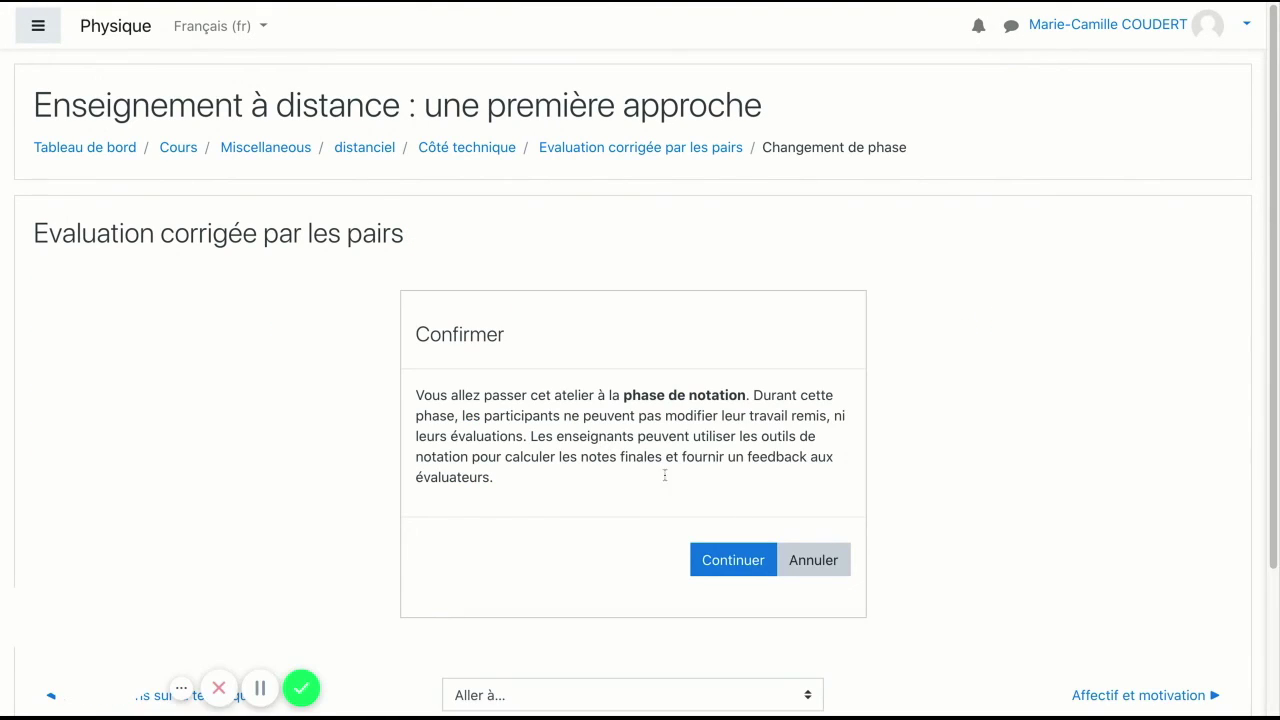
left_click(755, 568)
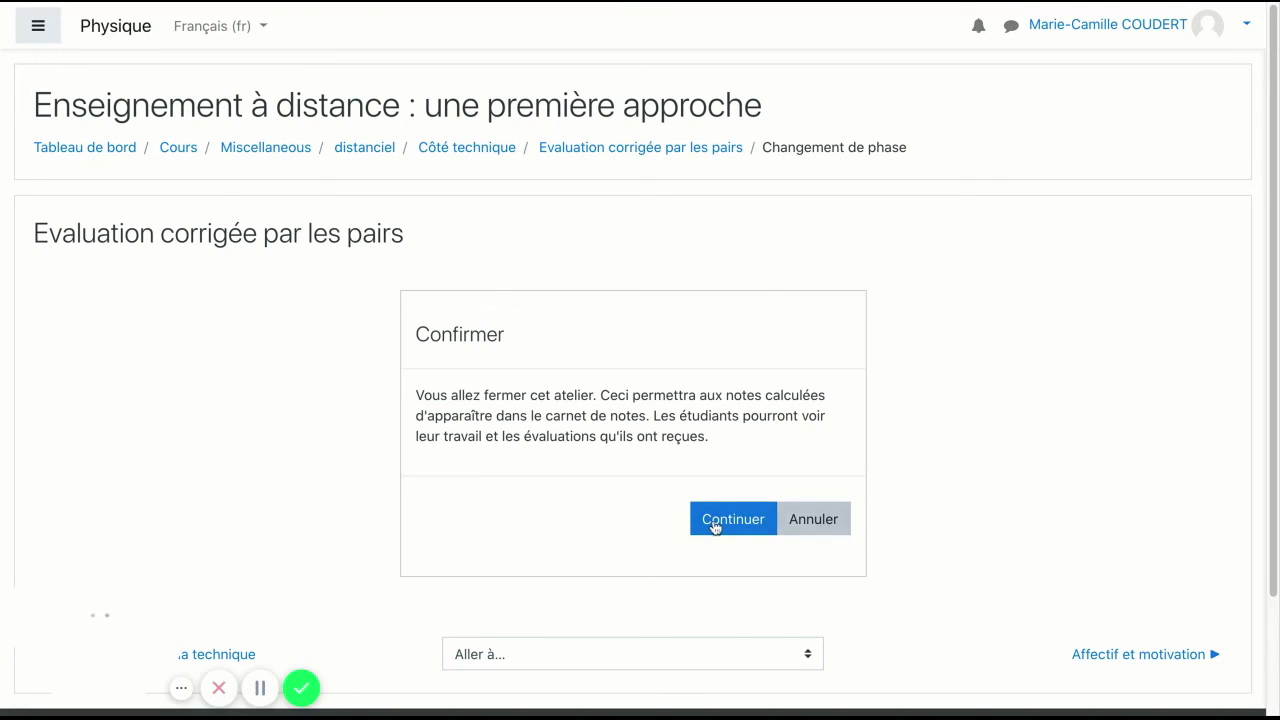
left_click(733, 519)
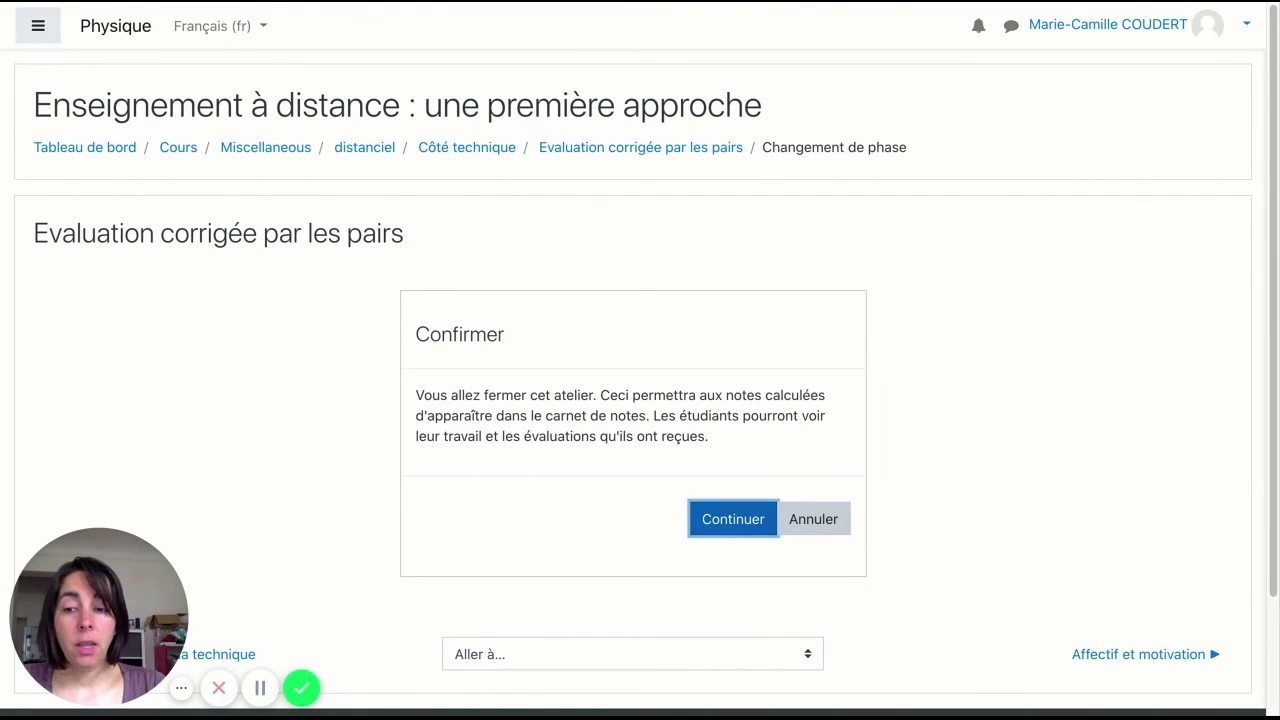